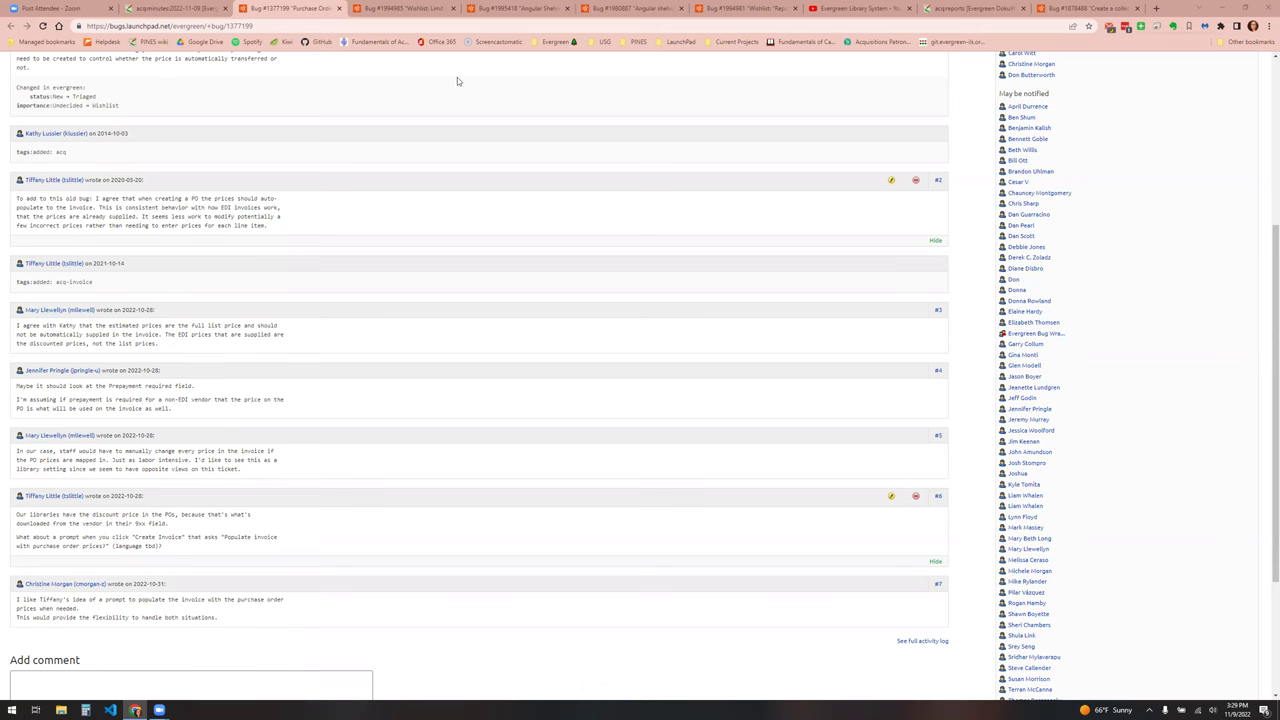
# Return from bug #1377199 to the acqminutes:2022-11-09 wiki page.
pyautogui.click(193, 7)
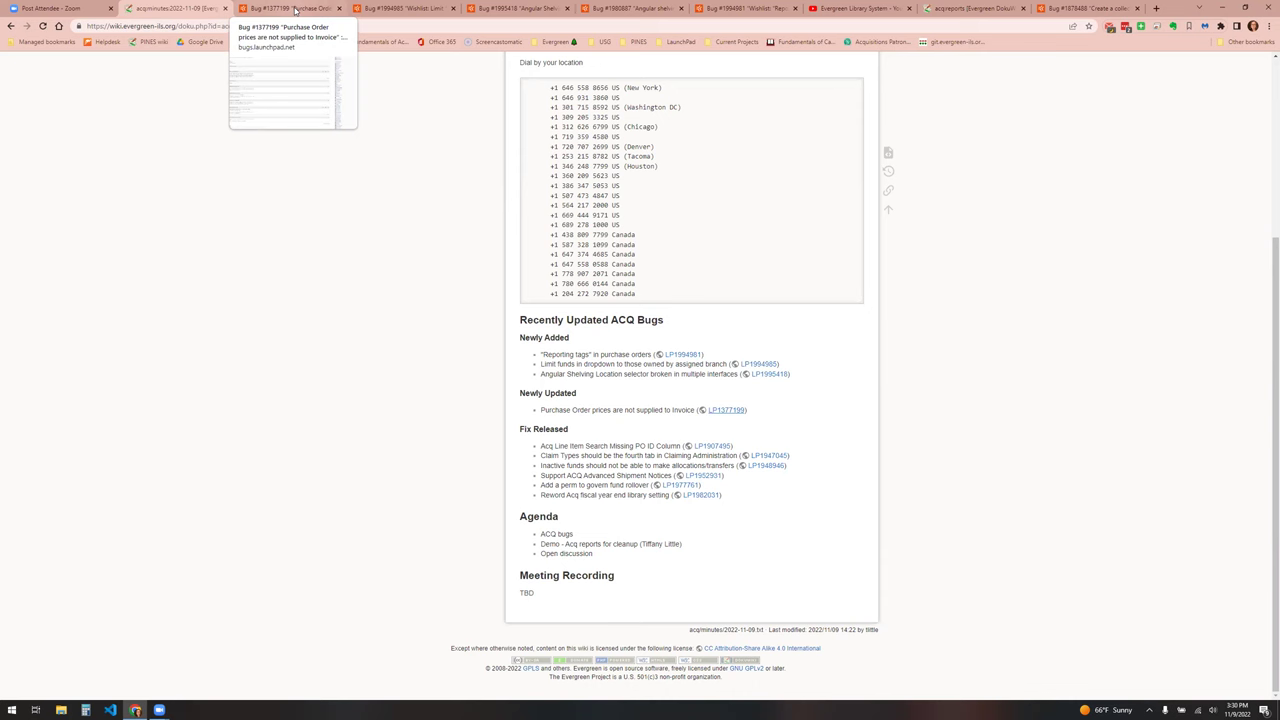
# Close the Bug #1377199 tab and open Community Report Templates from the minutes sidebar.
pyautogui.click(295, 10)
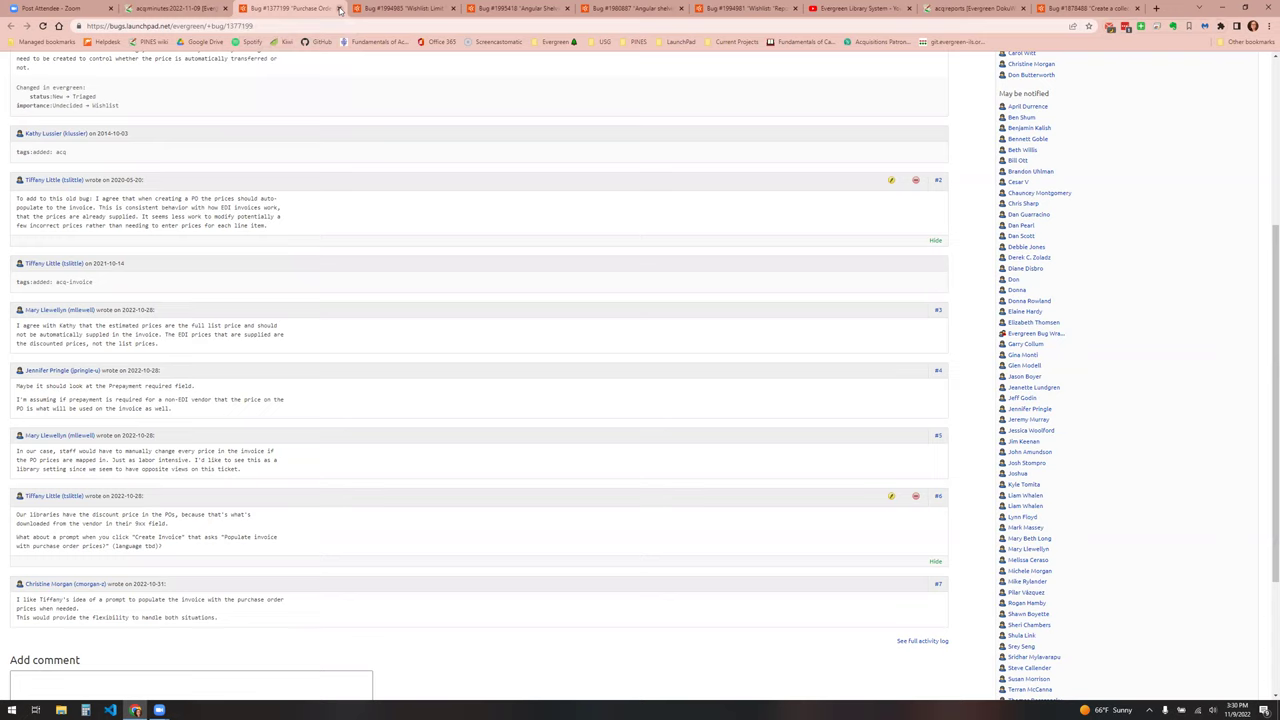
pyautogui.click(340, 10)
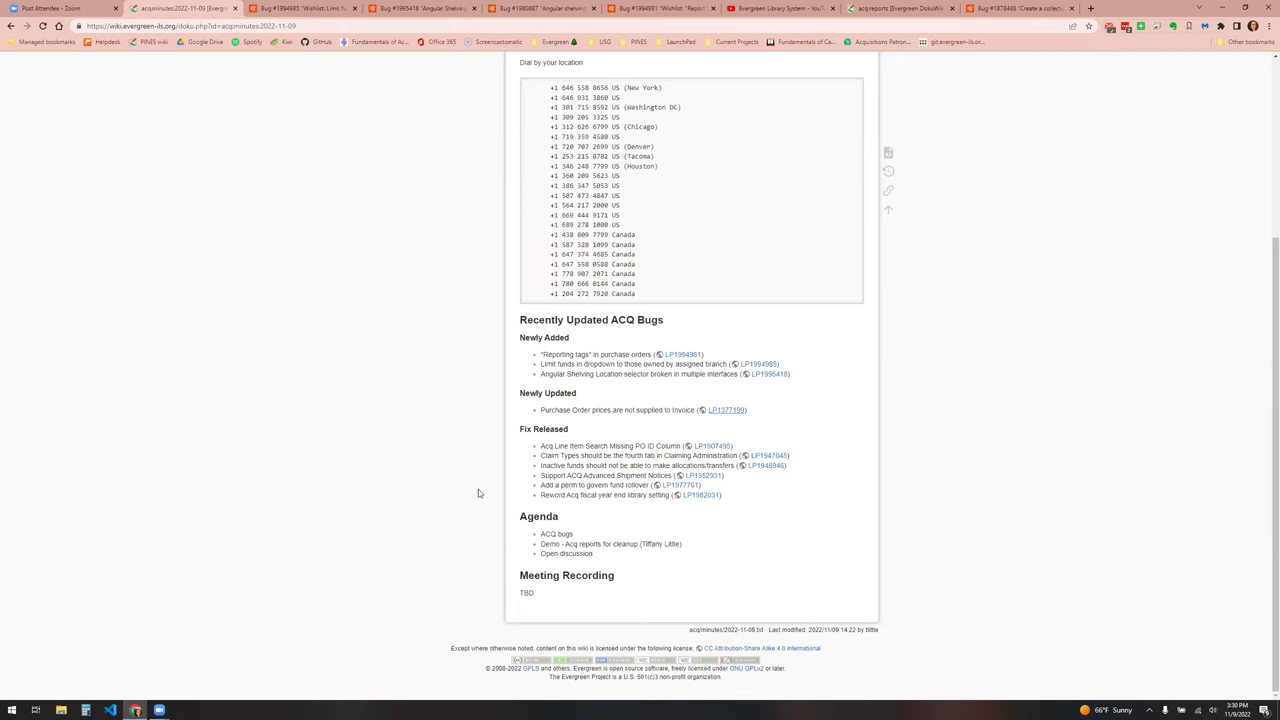
pyautogui.scroll(3, 478, 488)
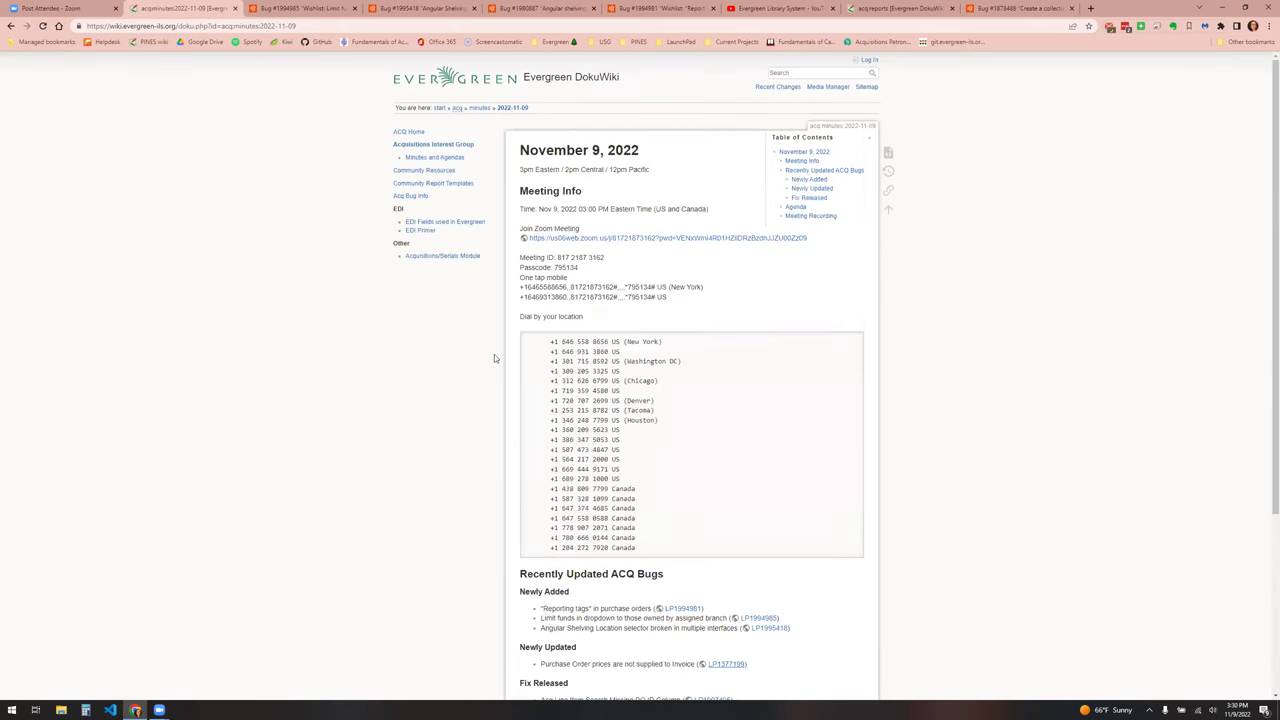
pyautogui.click(457, 186)
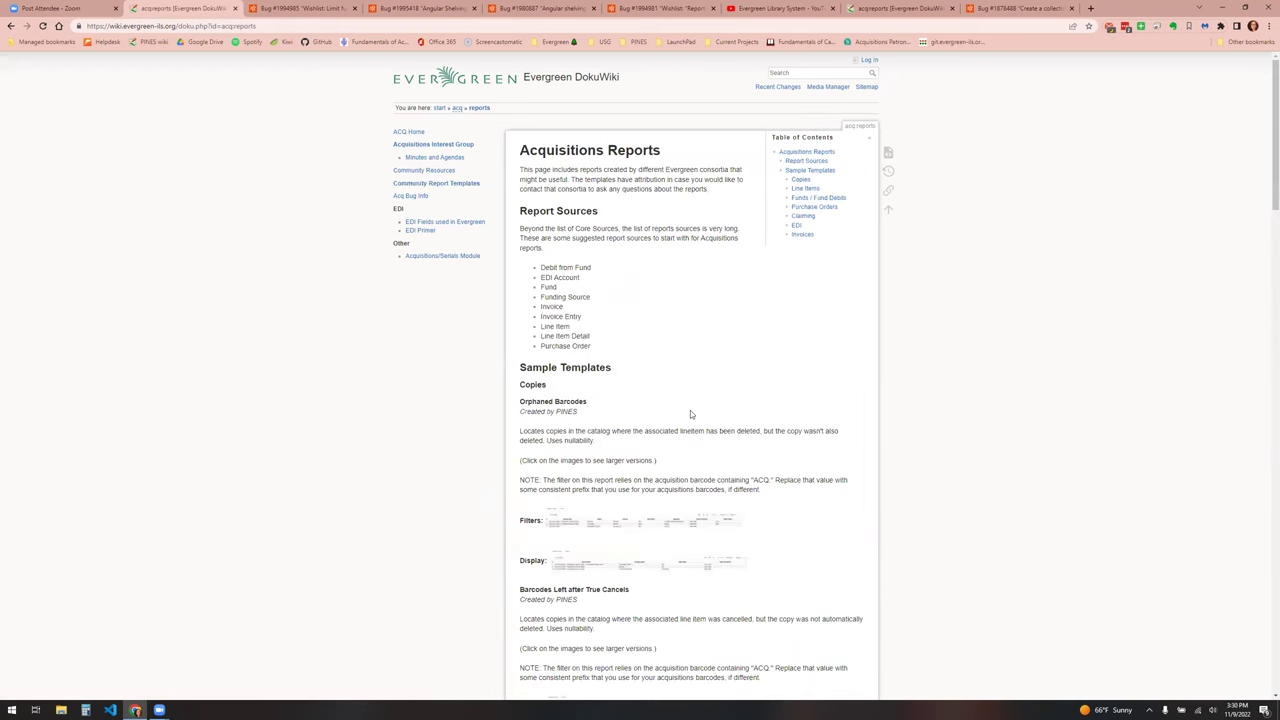
# Scroll to Sample Templates > Copies and open the orphanedbarcodes_display.jpg detail page.
pyautogui.scroll(-1, 690, 414)
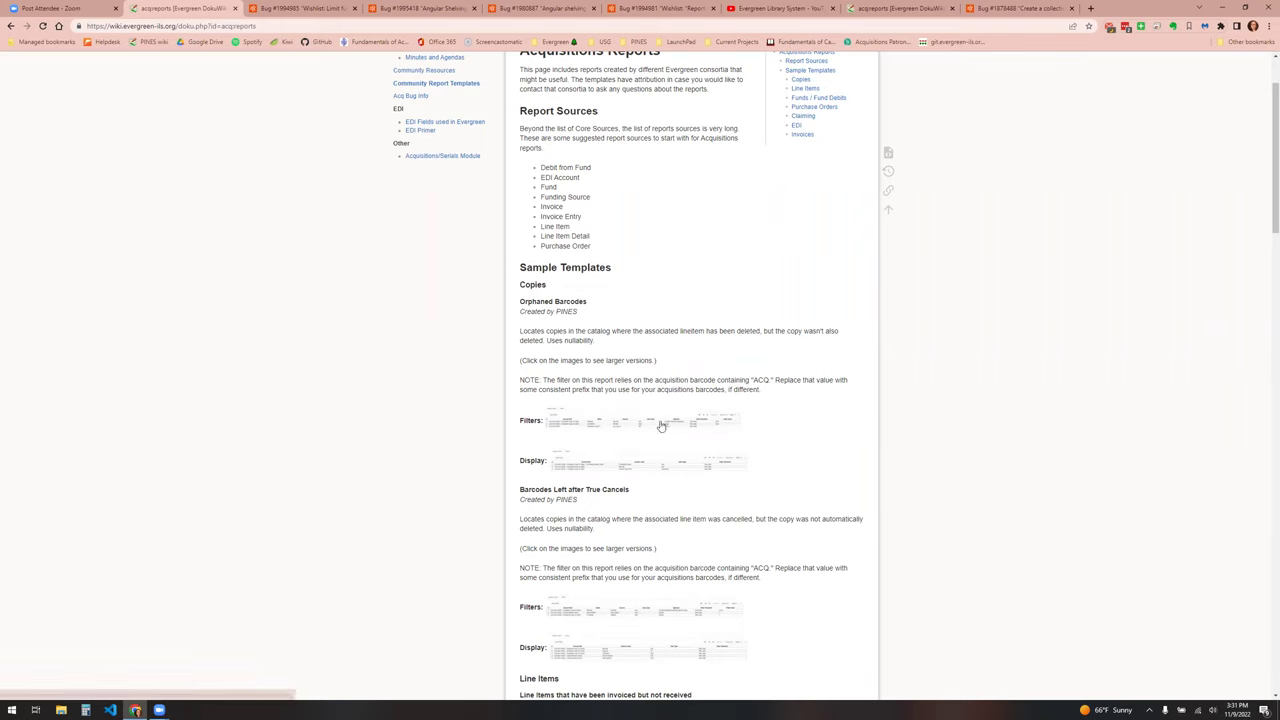
pyautogui.click(618, 465)
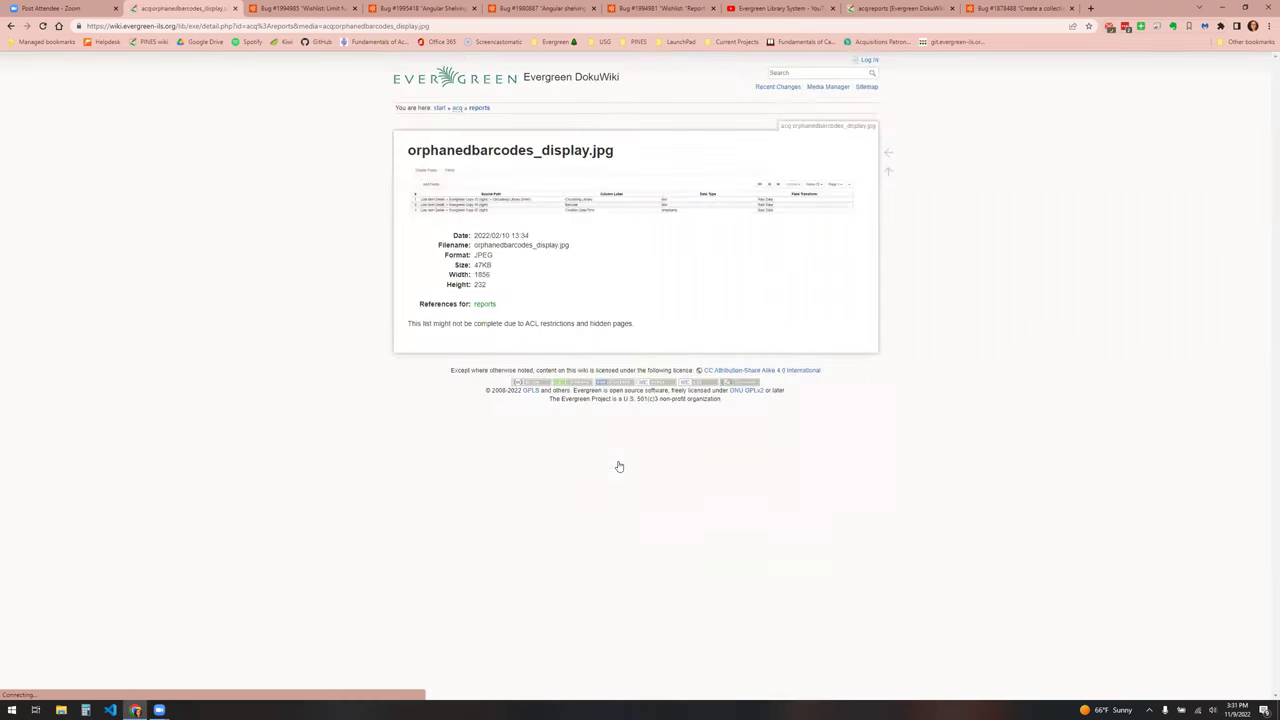
# View orphanedbarcodes_display.jpg at full size, then return to its detail page.
pyautogui.click(579, 203)
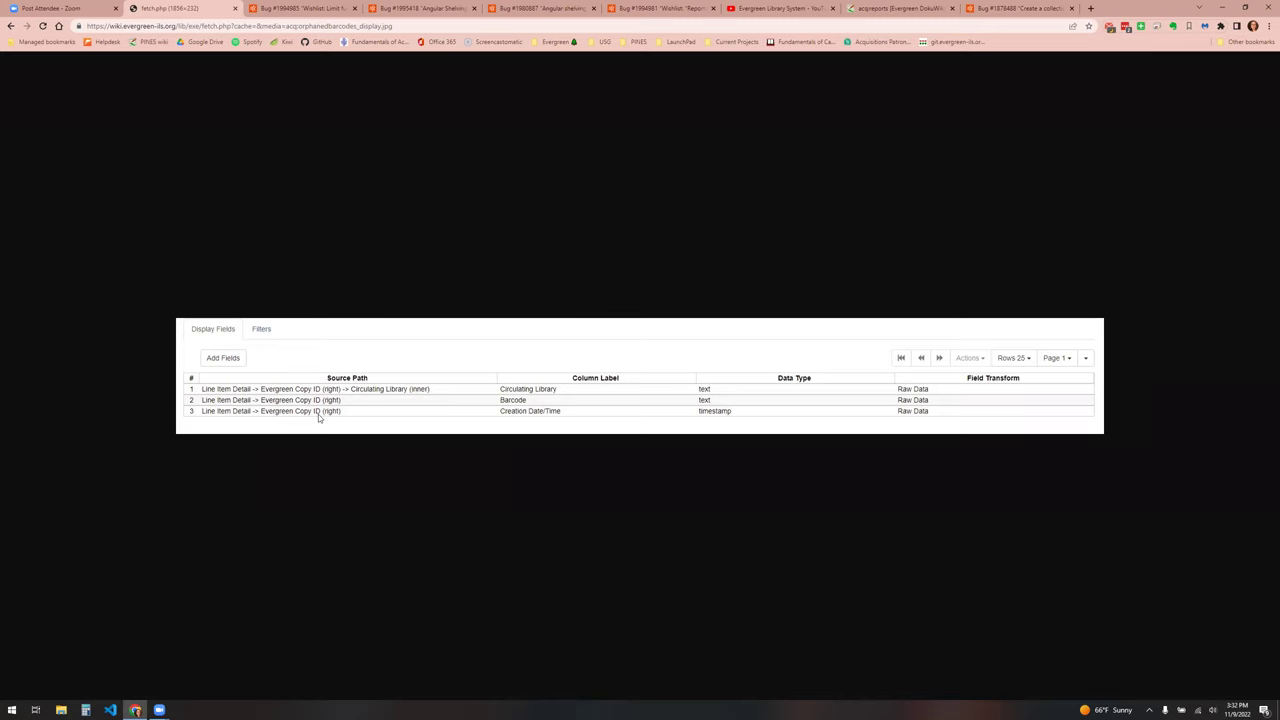
pyautogui.click(10, 26)
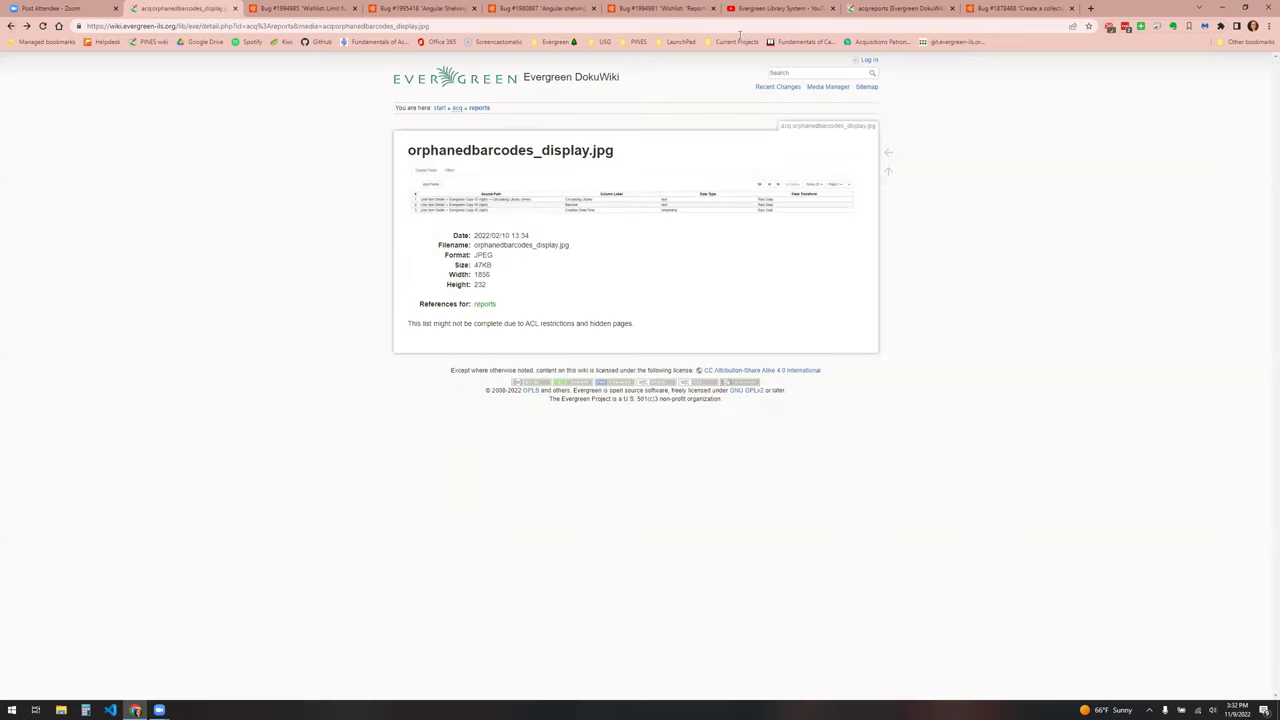
pyautogui.click(808, 25)
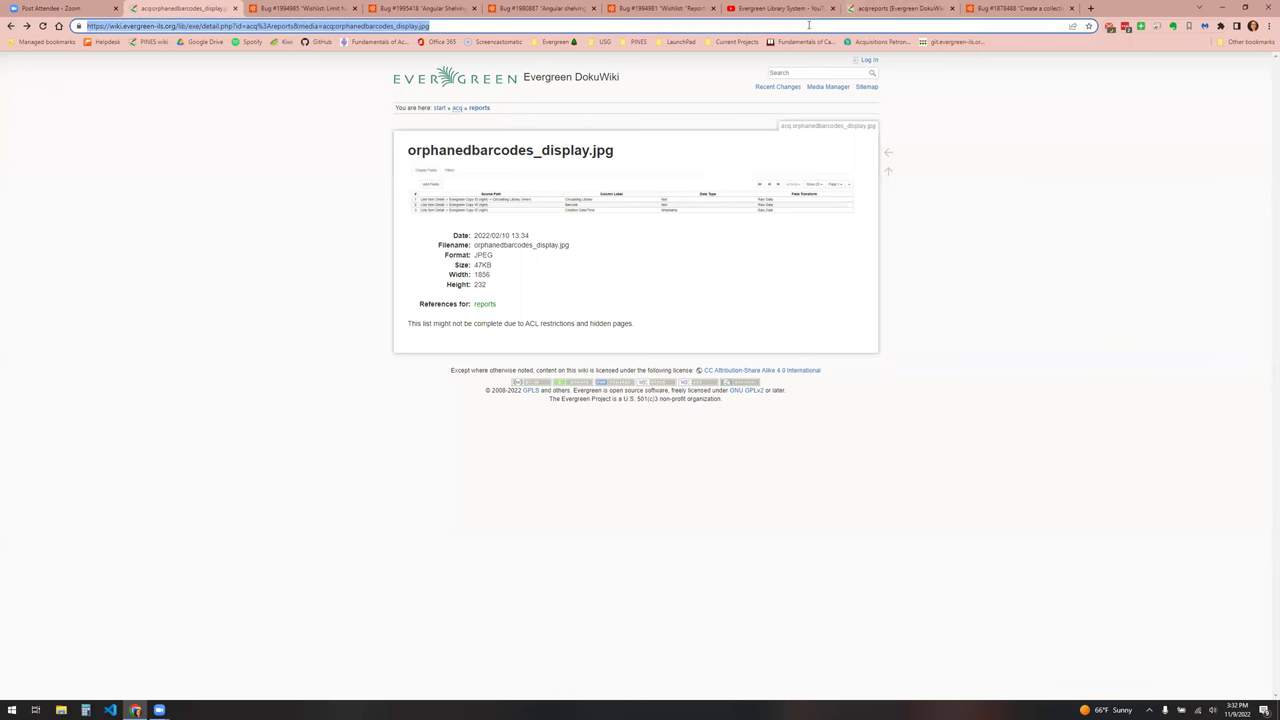
pyautogui.hotkey('ctrl', 't')
# Go to the test.gapines.org staff client and sign in with the staff username and password.
pyautogui.press('Return')
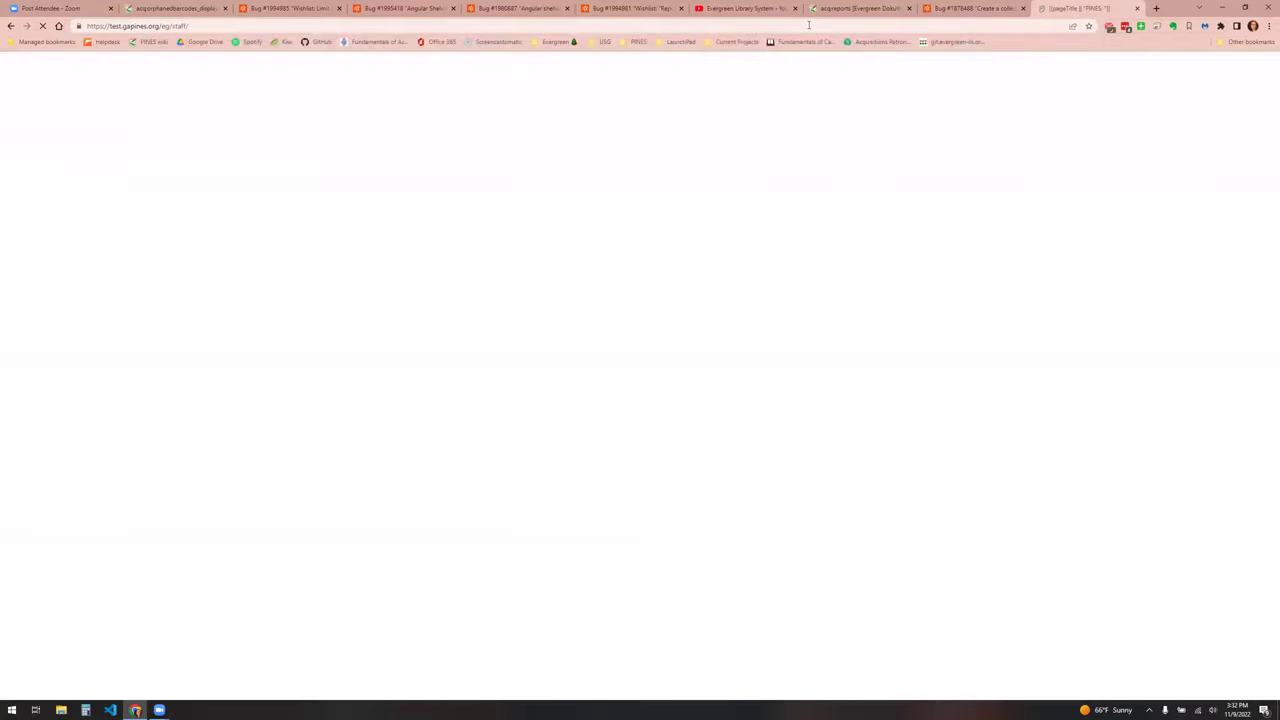
pyautogui.press('Tab')
pyautogui.press('Return')
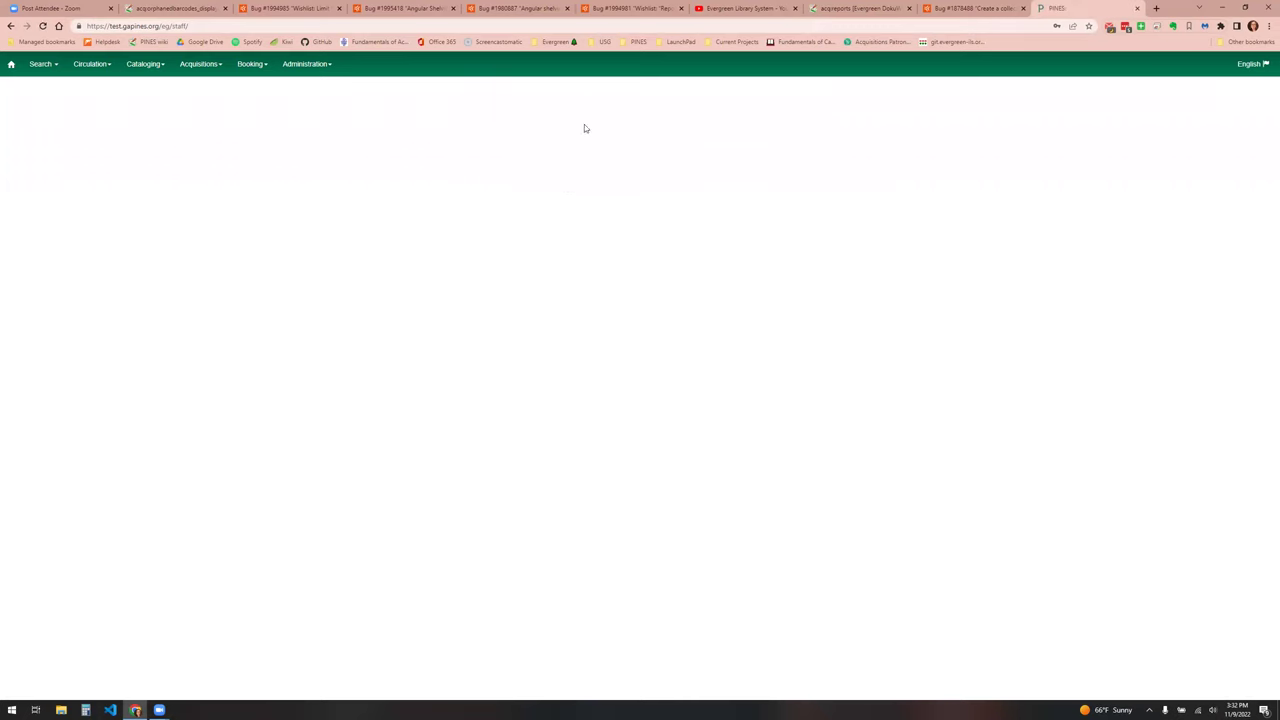
# Open Administration > Reports and expand Shared Folders > Templates > PINESacqadmin > Copies/Items (PINES).
pyautogui.click(320, 68)
pyautogui.click(308, 176)
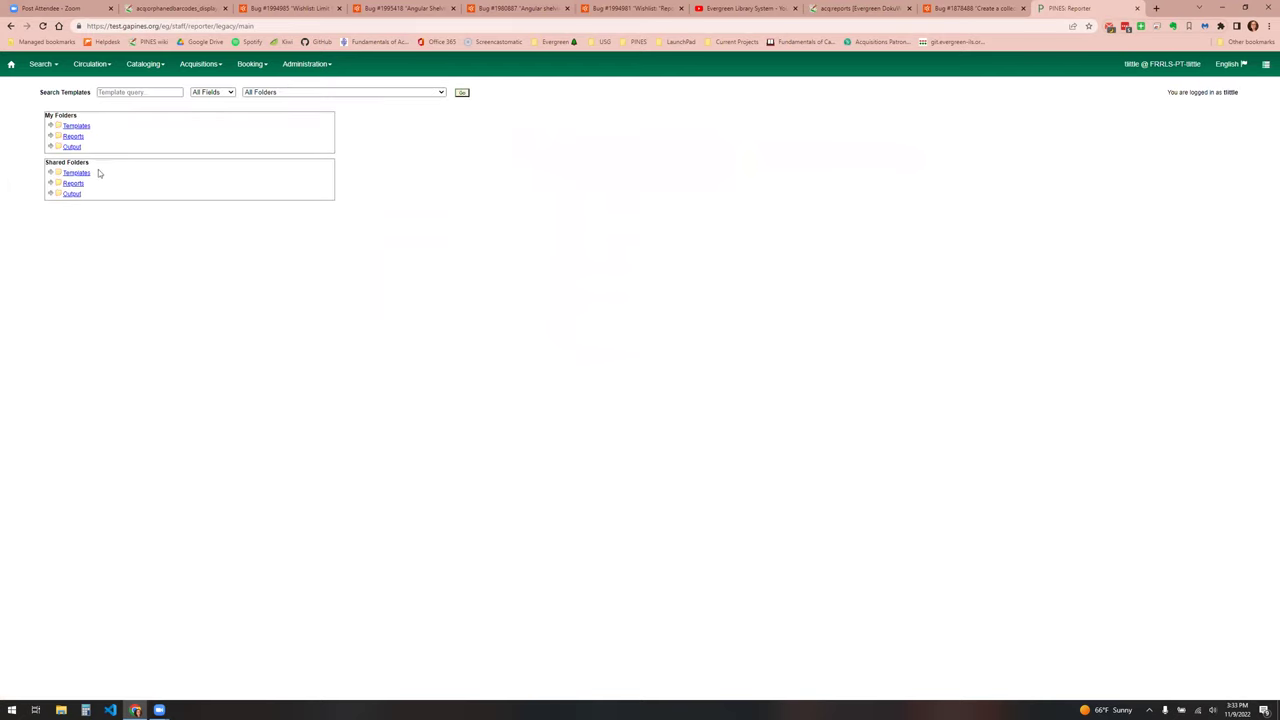
pyautogui.click(52, 173)
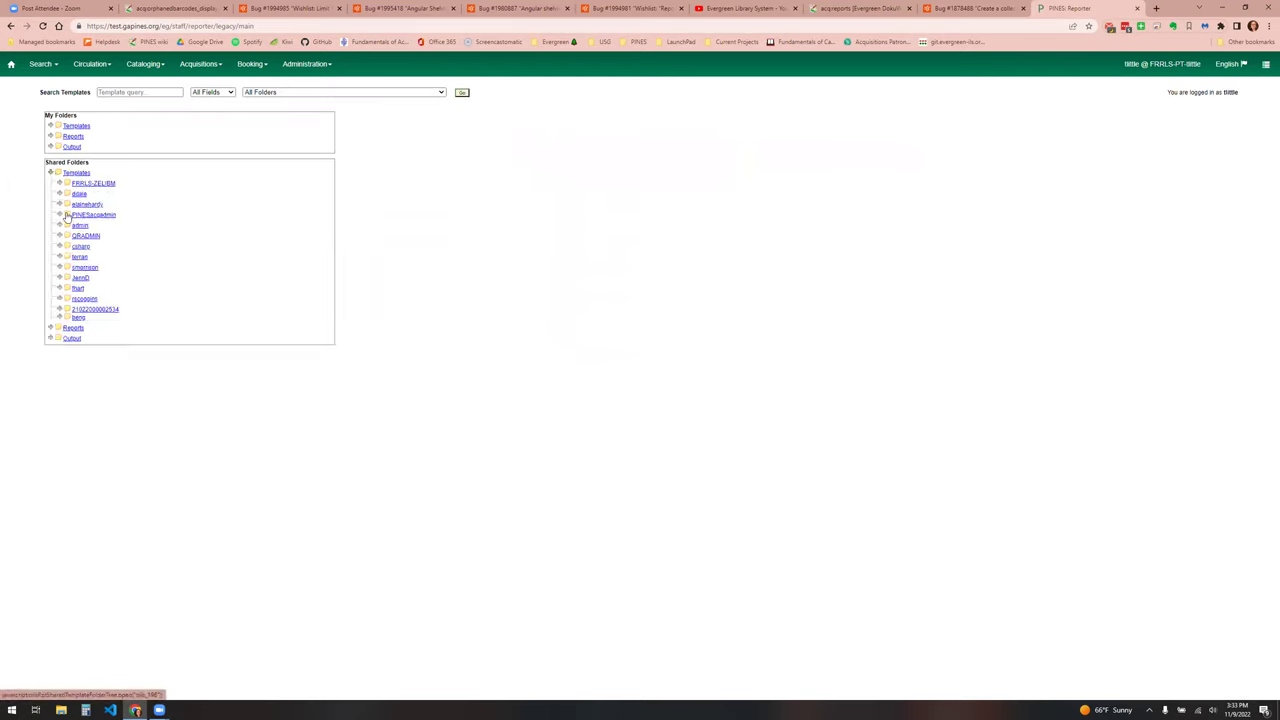
pyautogui.click(60, 214)
pyautogui.click(92, 226)
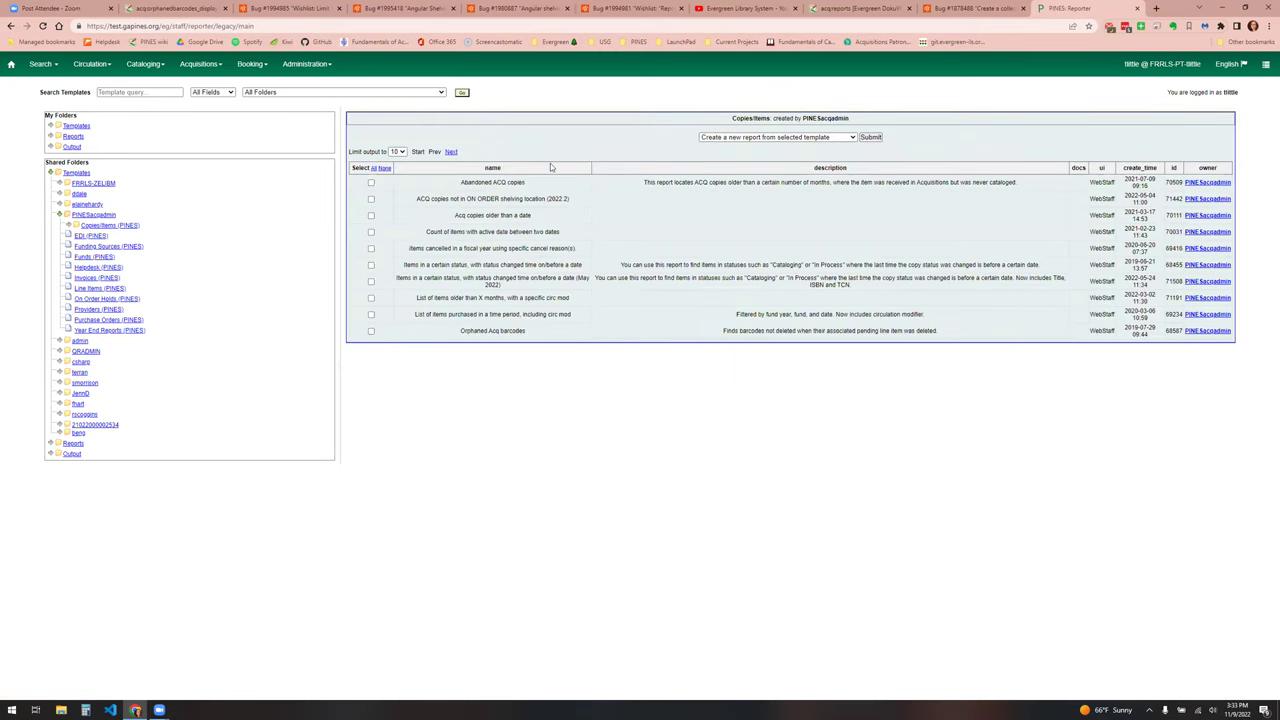
# Clone the Orphaned Acq barcodes template into the WIP-Enc on closed invoices folder.
pyautogui.click(371, 331)
pyautogui.click(852, 137)
pyautogui.click(828, 156)
pyautogui.click(869, 138)
pyautogui.click(412, 456)
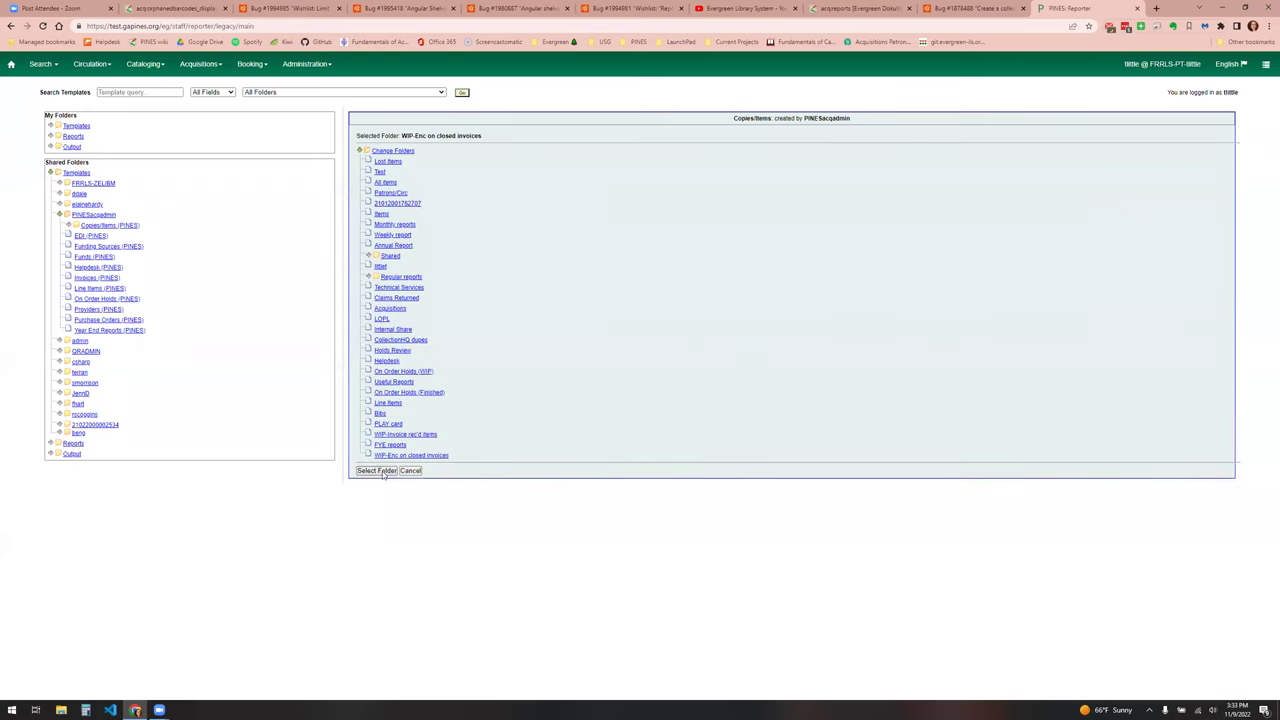
pyautogui.click(377, 470)
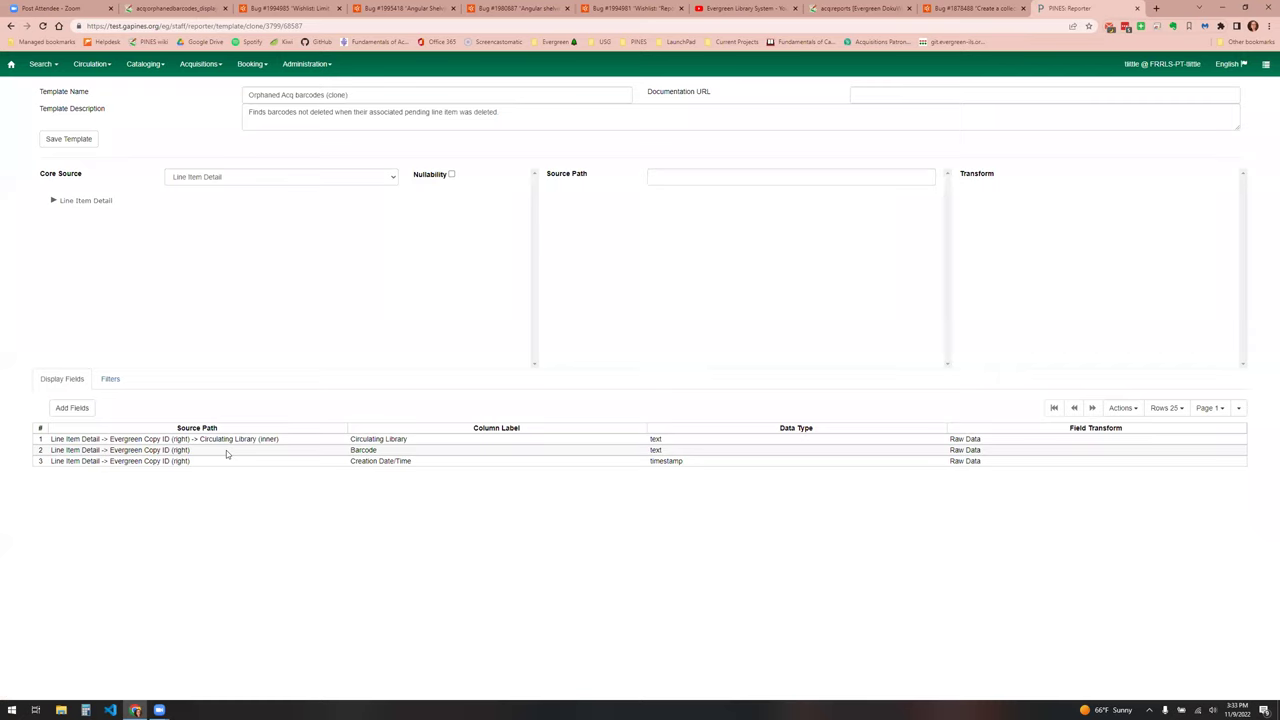
# Enable nullability, expand Line Item Detail and show the clone's Barcode, Is Deleted and Evergreen Copy ID filters.
pyautogui.click(453, 174)
pyautogui.click(54, 200)
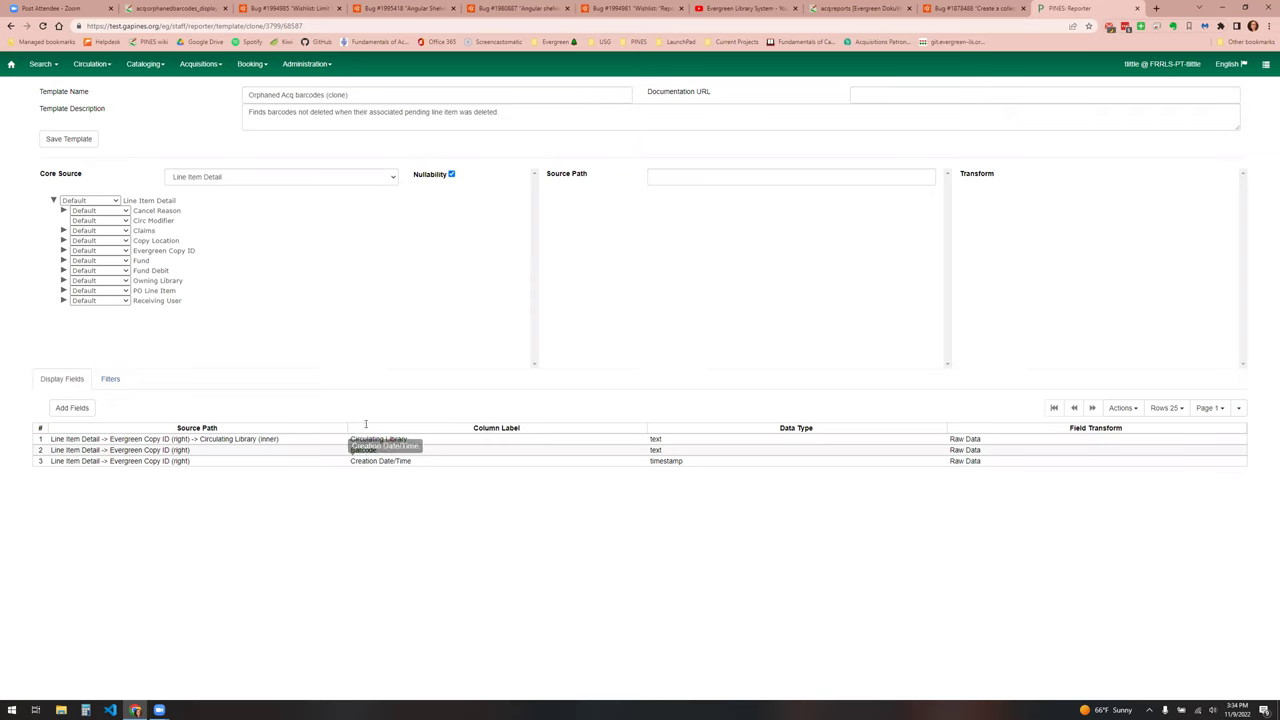
pyautogui.click(111, 379)
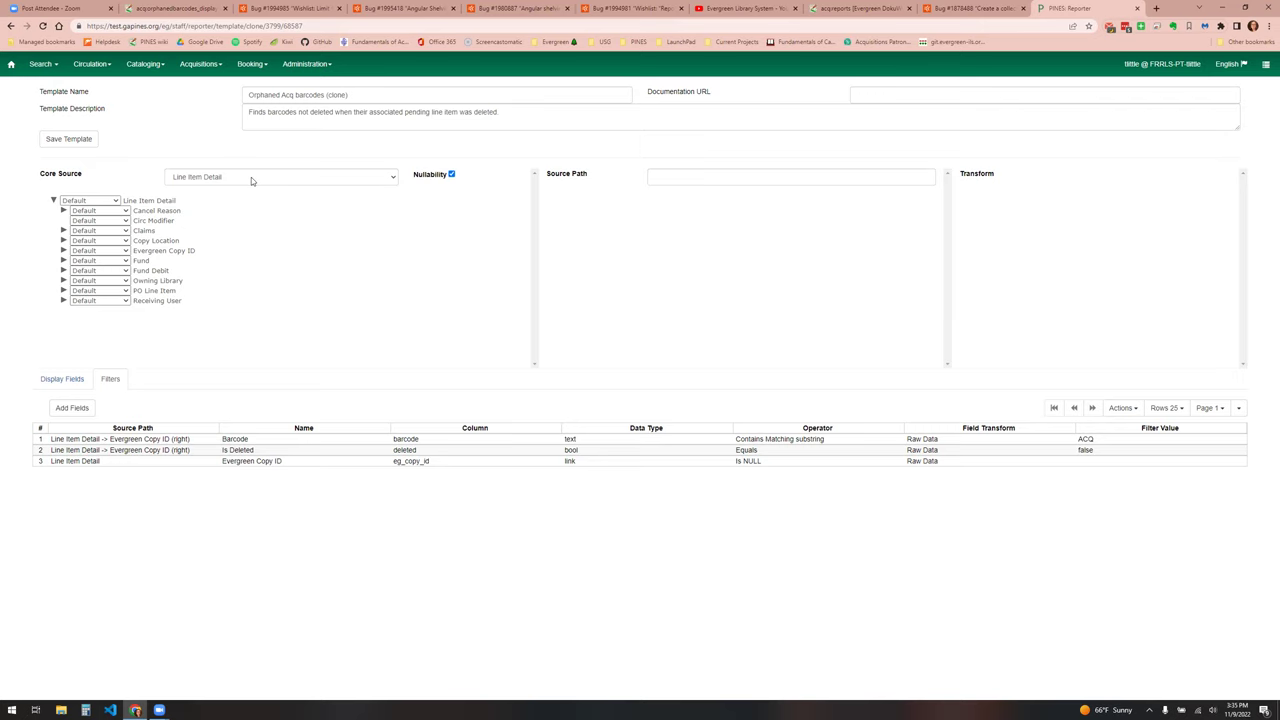
pyautogui.click(251, 177)
pyautogui.scroll(1, 394, 246)
pyautogui.scroll(5, 394, 246)
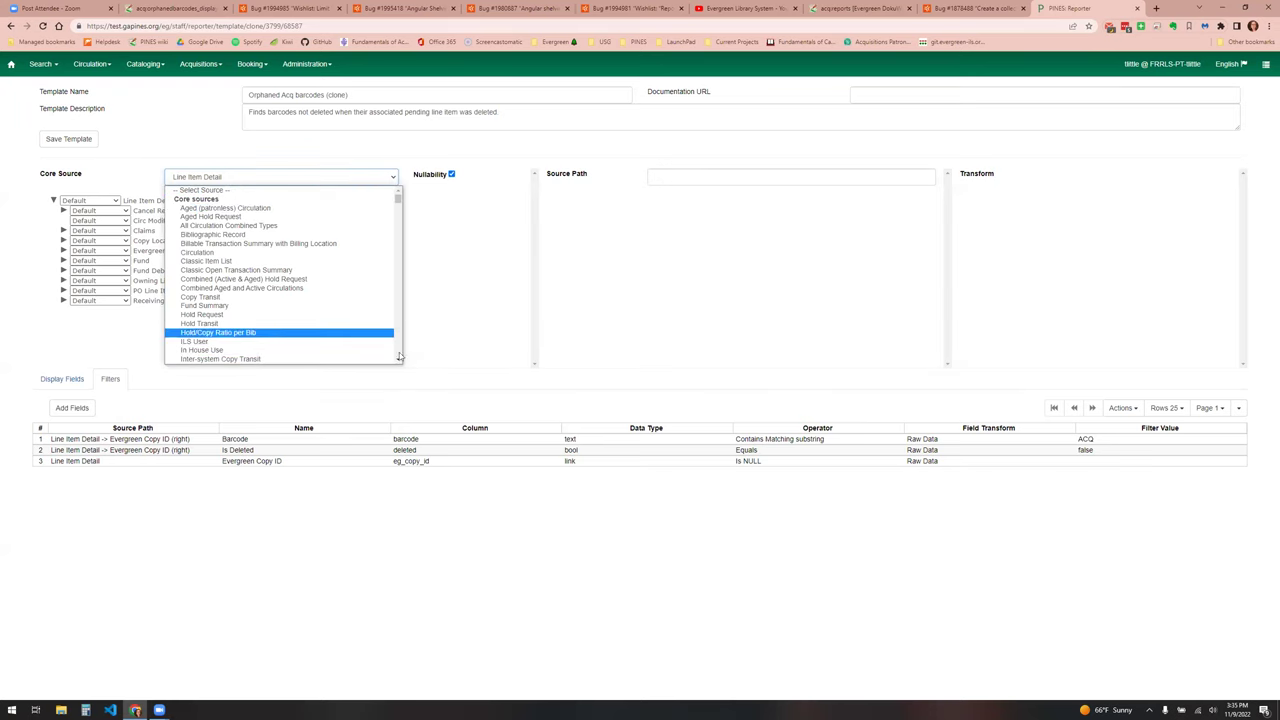
pyautogui.scroll(-15, 399, 361)
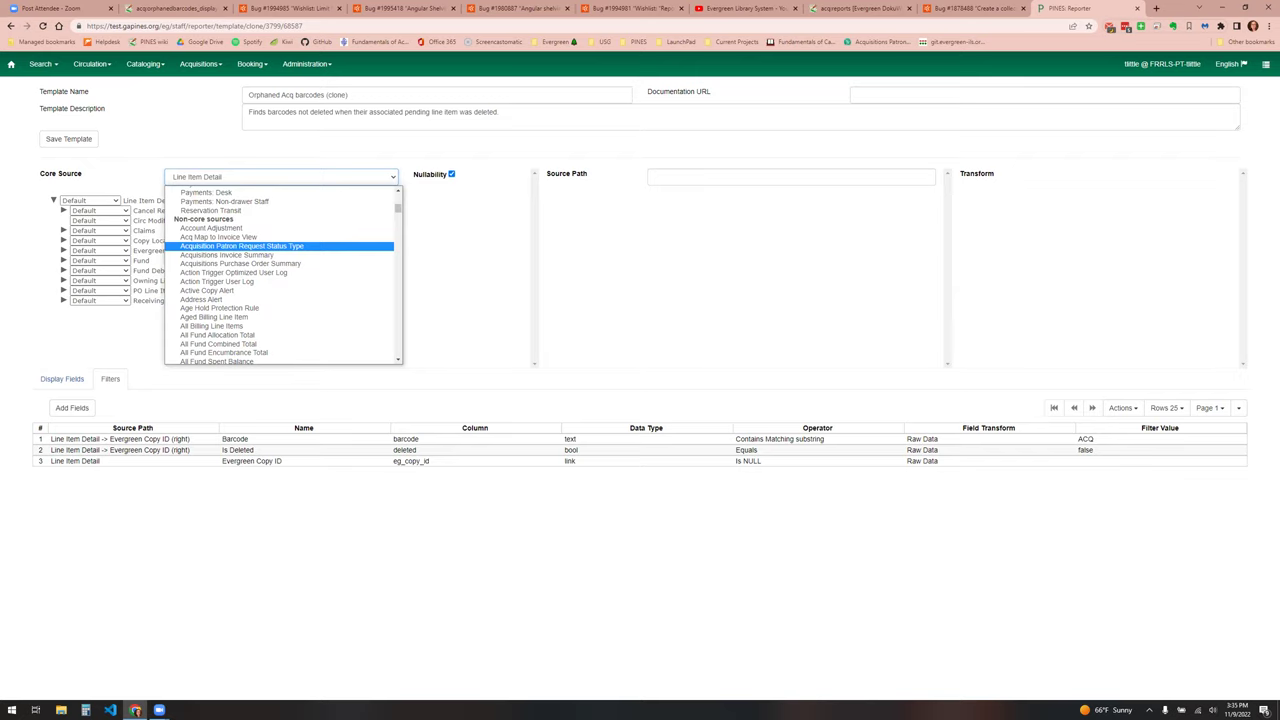
pyautogui.press('Escape')
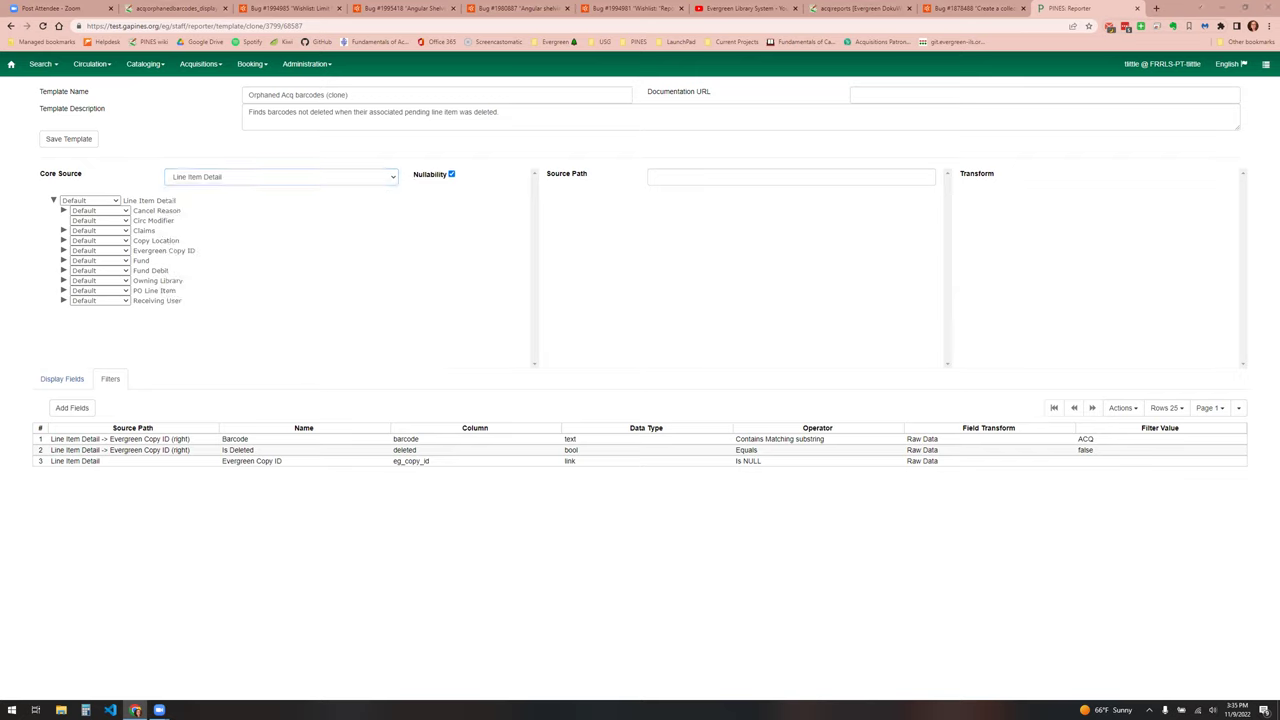
pyautogui.click(348, 175)
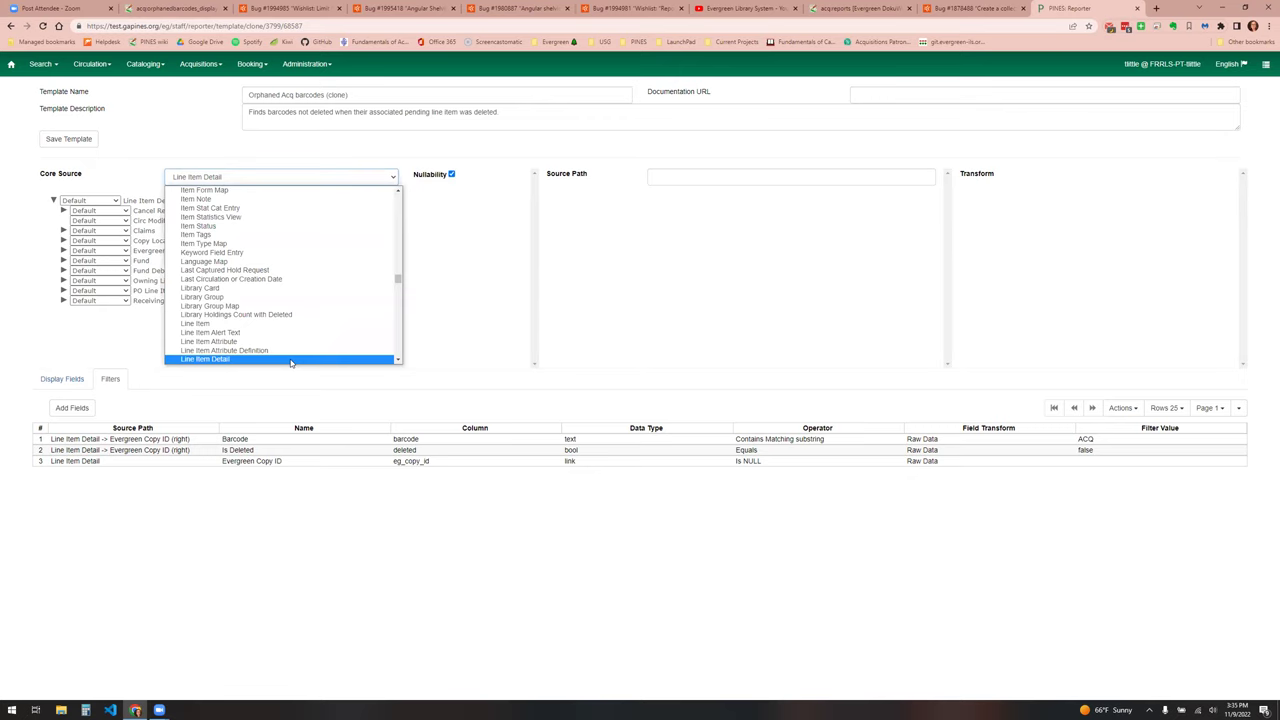
pyautogui.click(291, 359)
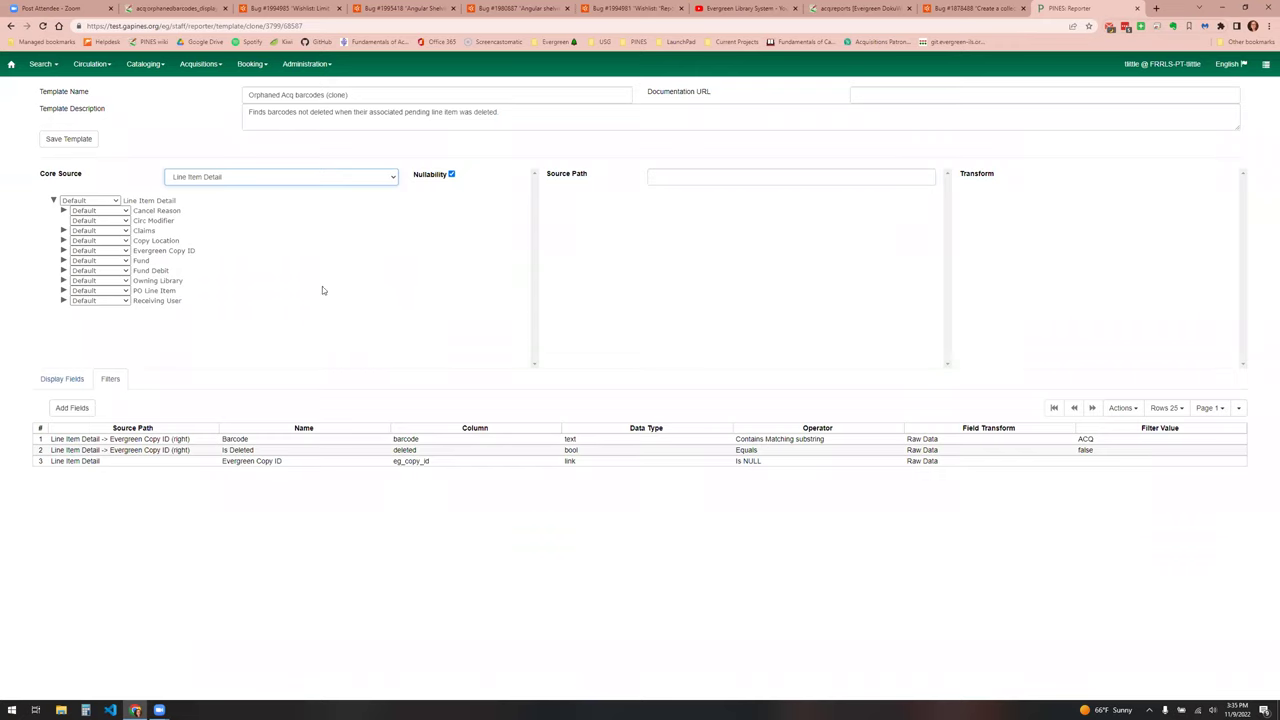
# Show the clone's display fields and list the fields under Evergreen Copy ID, then return to the wiki.
pyautogui.click(72, 380)
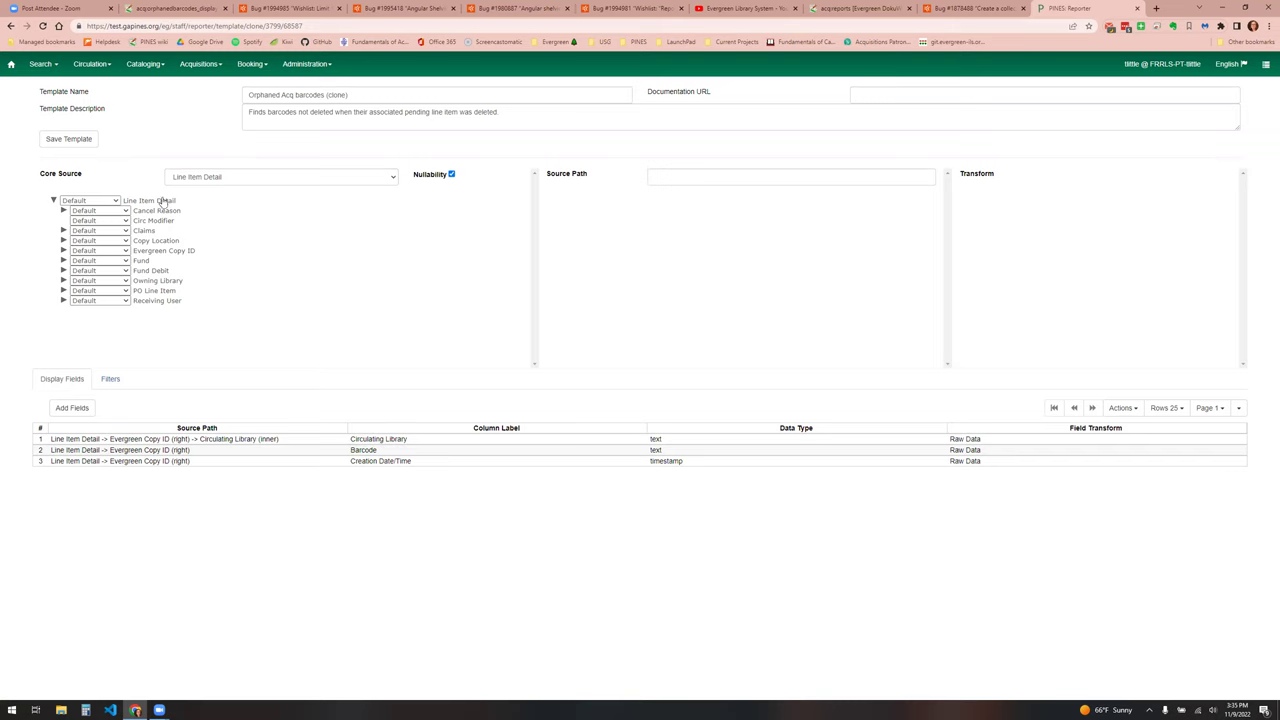
pyautogui.click(150, 252)
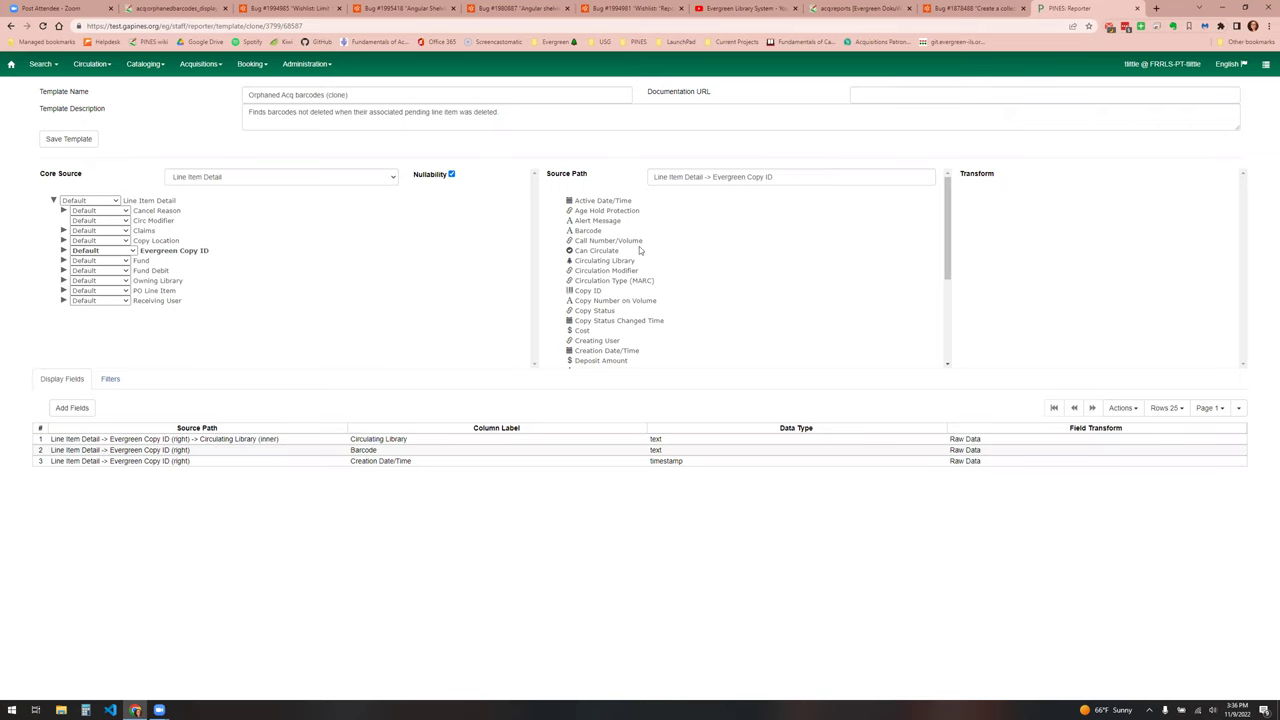
pyautogui.scroll(-2, 636, 278)
pyautogui.scroll(-1, 635, 274)
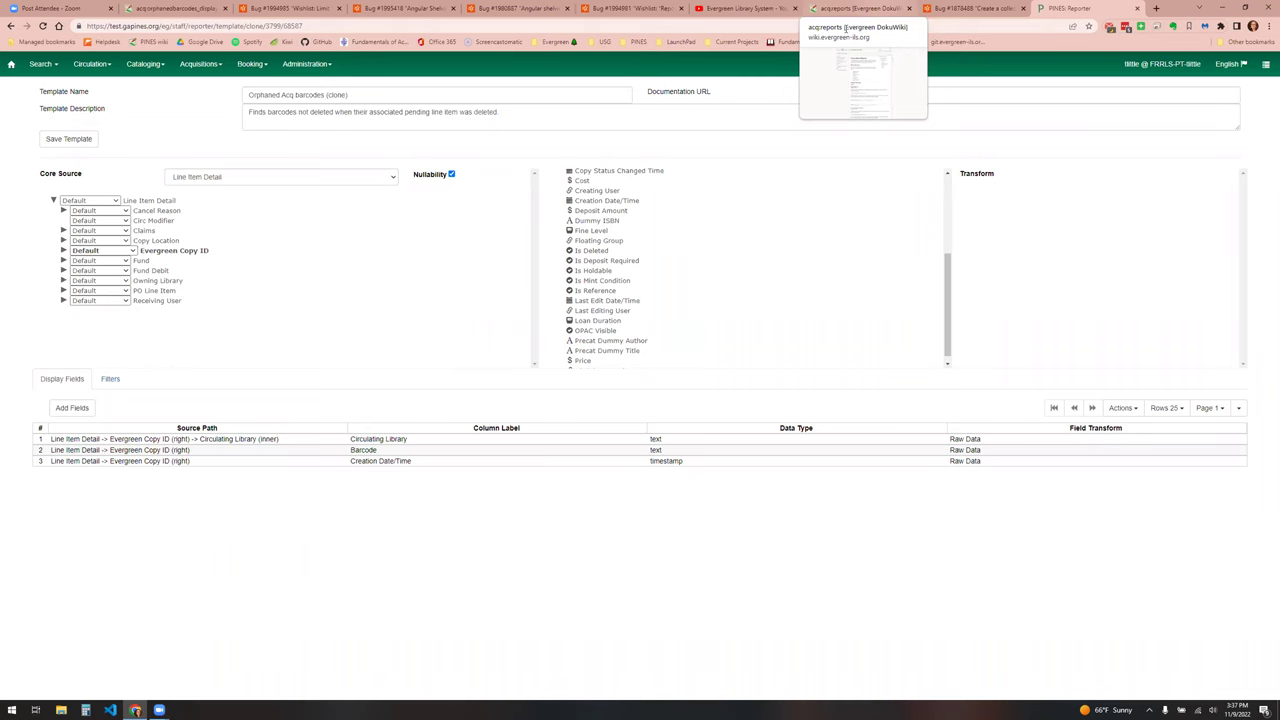
pyautogui.click(855, 9)
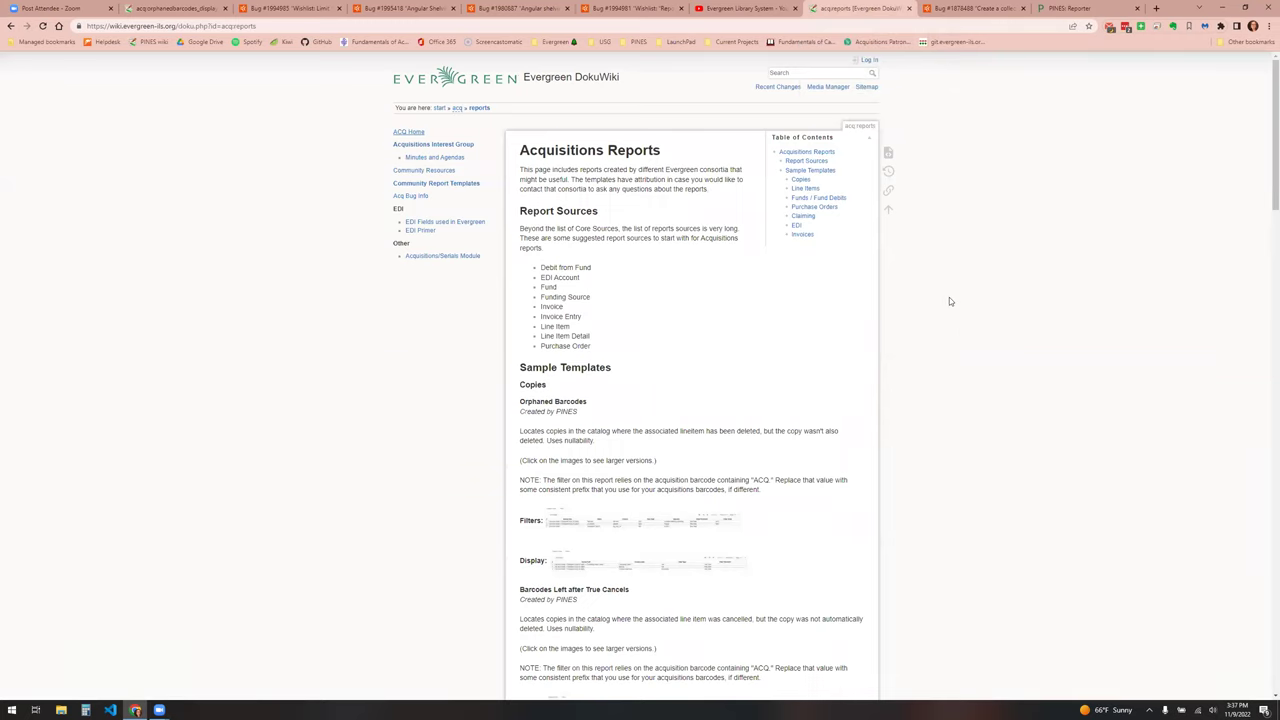
# Go via ACQ Home to Community Report Templates and open the truecancels_filters.jpg detail page.
pyautogui.click(412, 133)
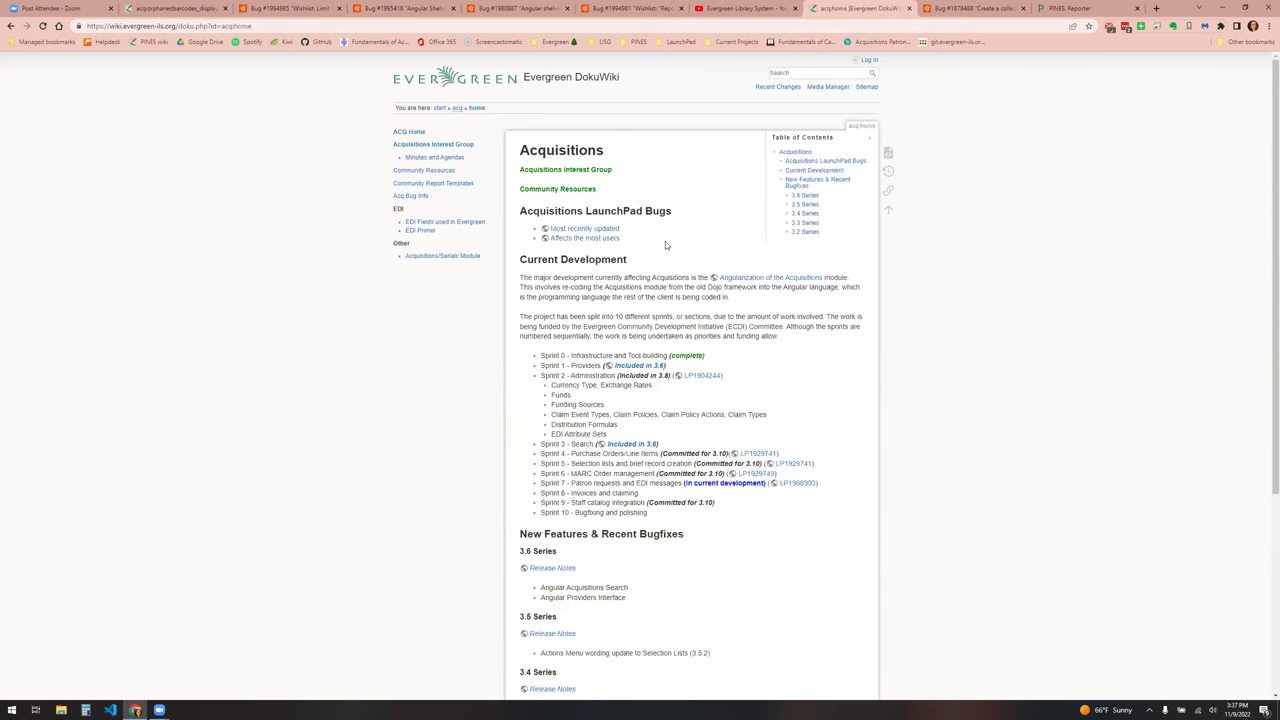
pyautogui.click(454, 187)
pyautogui.scroll(-1, 762, 394)
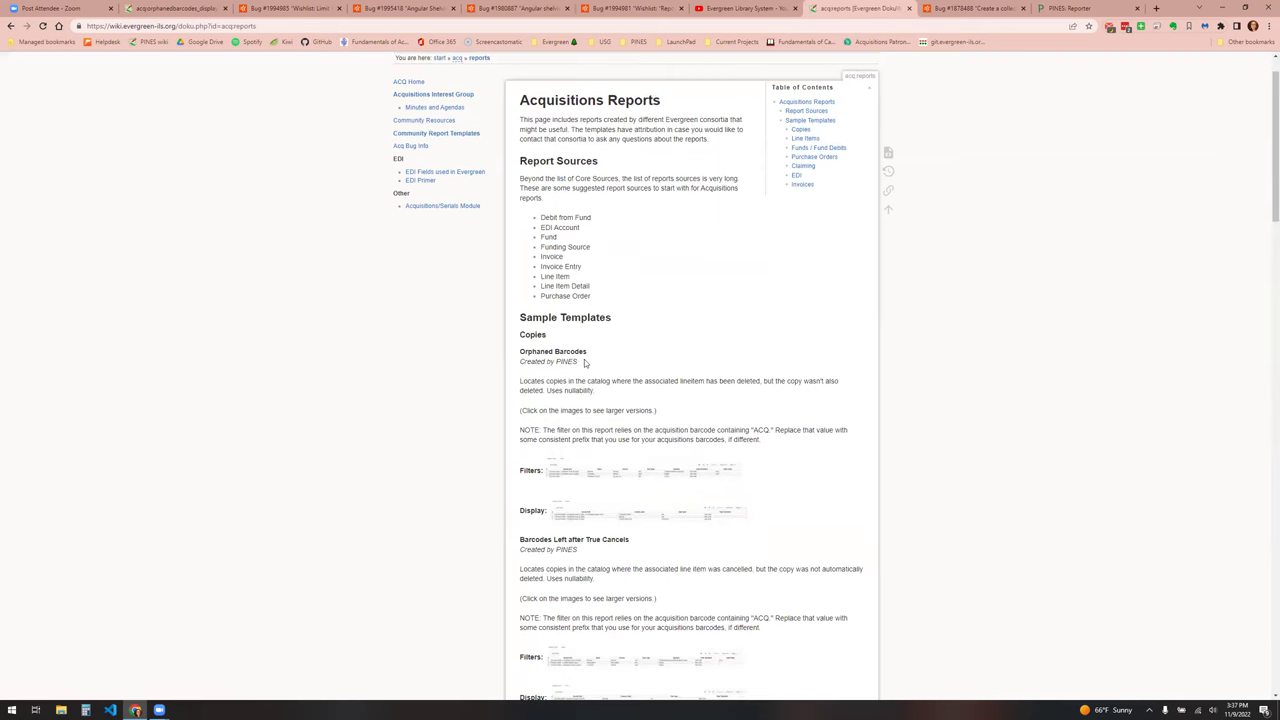
pyautogui.scroll(-2, 804, 475)
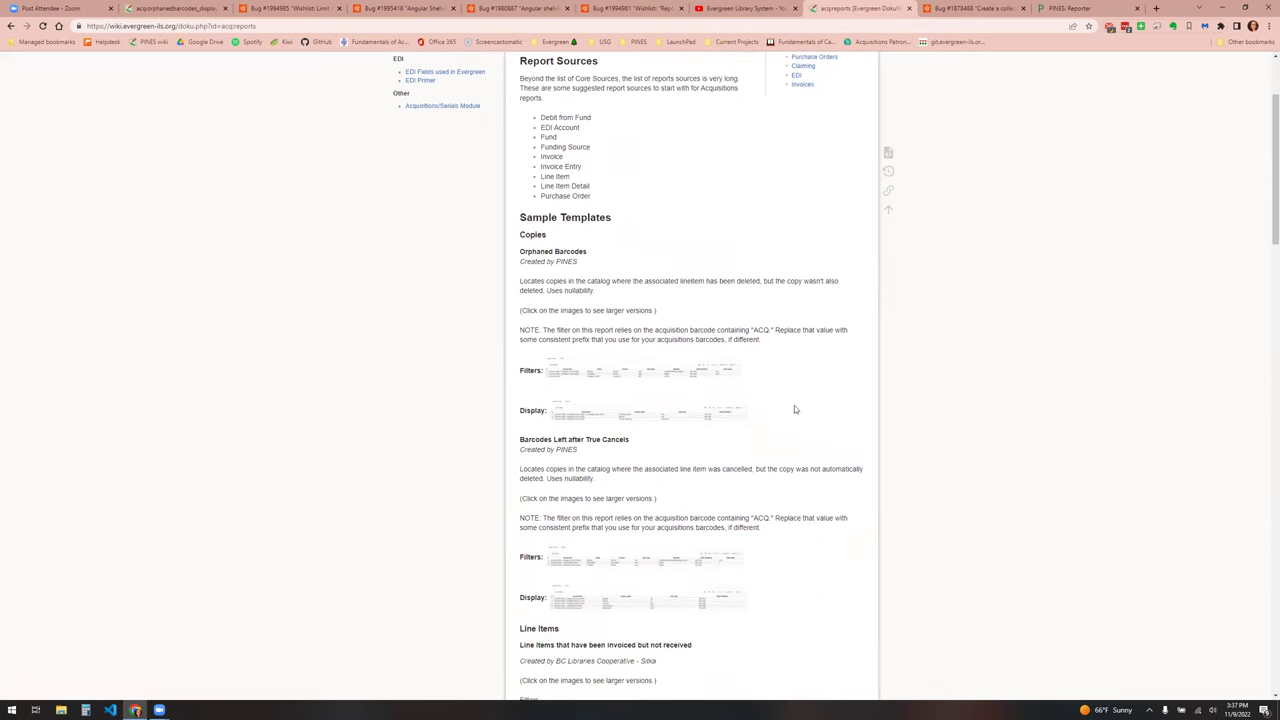
pyautogui.click(625, 376)
pyautogui.scroll(-2, 426, 425)
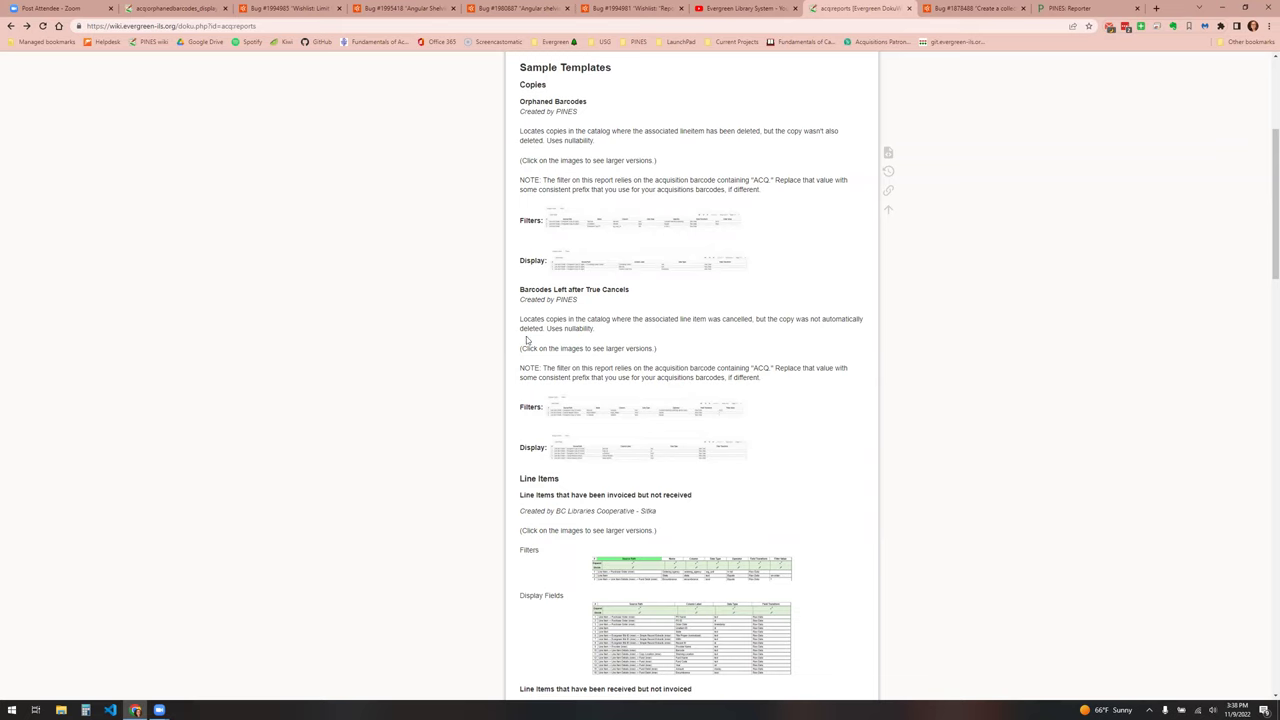
pyautogui.click(646, 411)
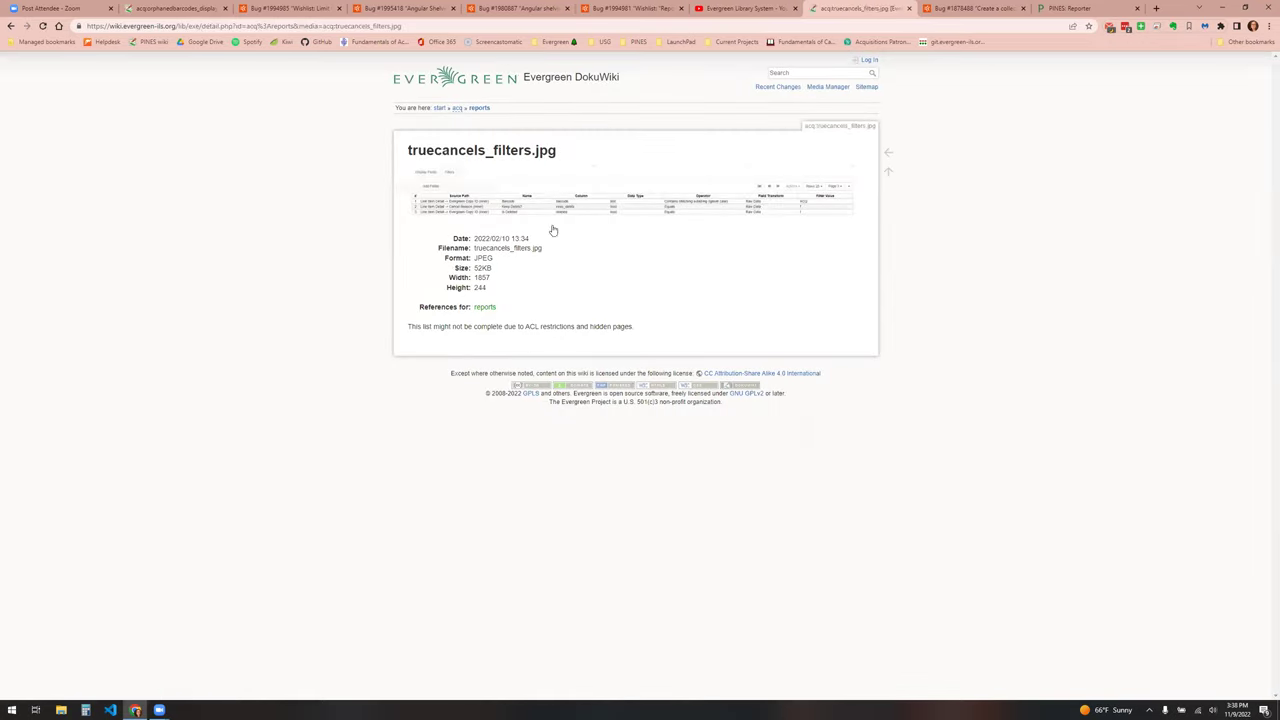
# View truecancels_filters.jpg full size with its Barcode, Keep Debits? and Is Deleted filters, then return.
pyautogui.click(549, 206)
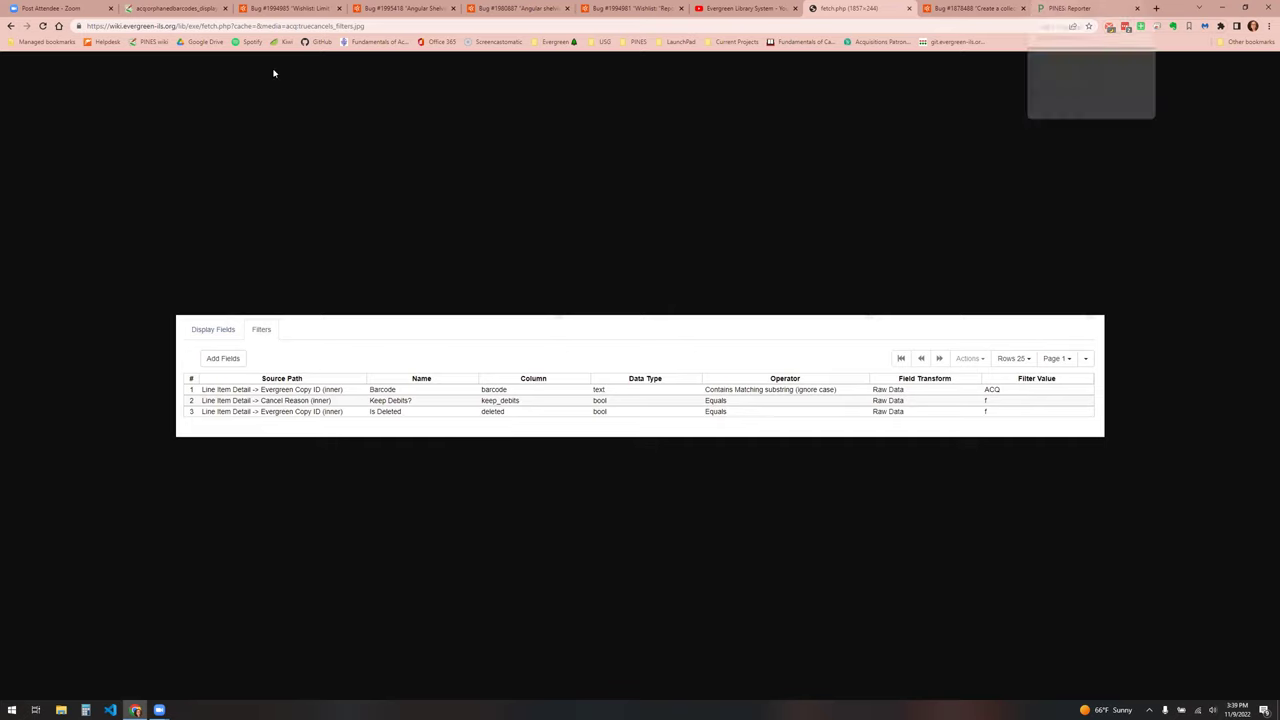
pyautogui.click(11, 25)
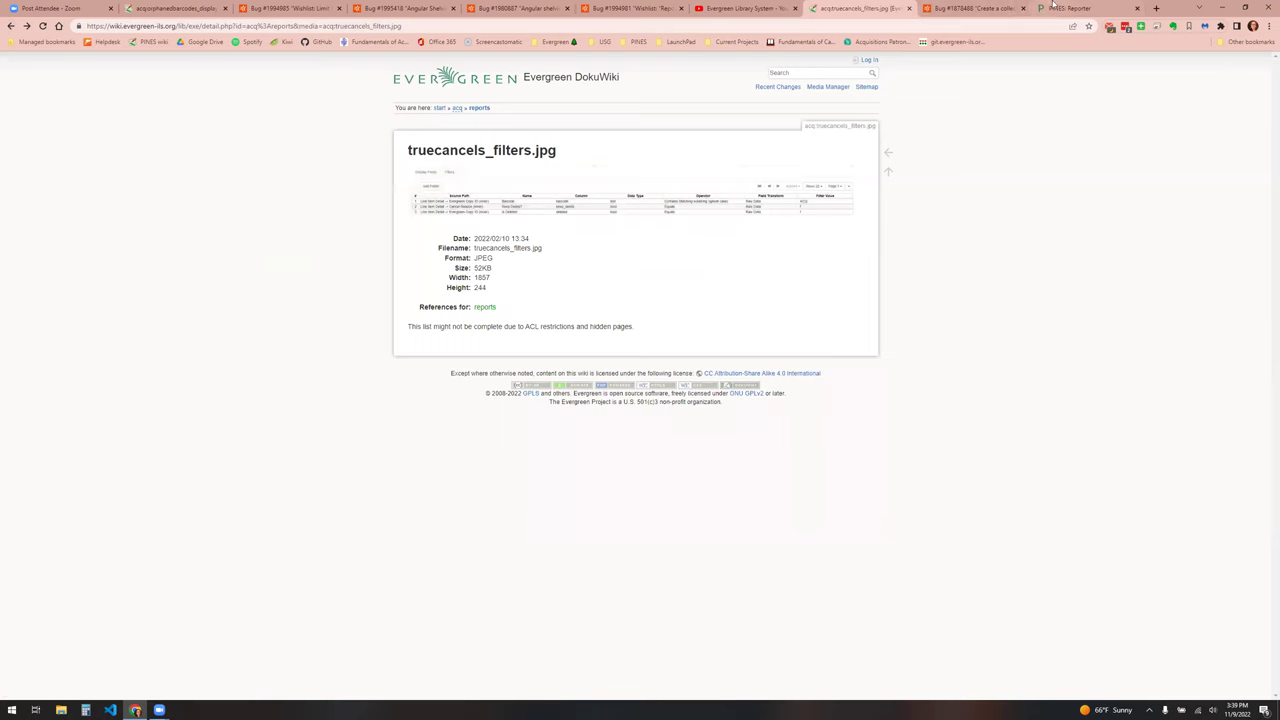
# In Reports, list the Shared Folders > PINESacqadmin > Copies/Items (PINES) templates 25 per page.
pyautogui.click(1065, 8)
pyautogui.click(306, 63)
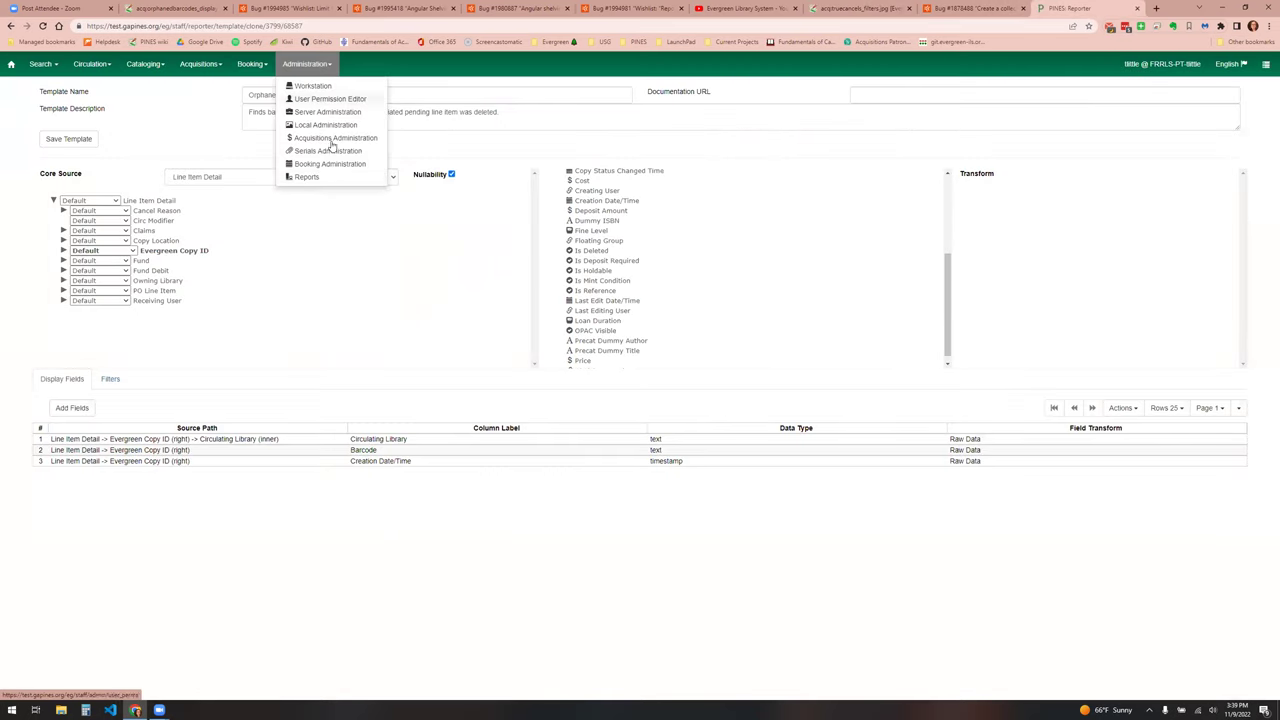
pyautogui.click(306, 177)
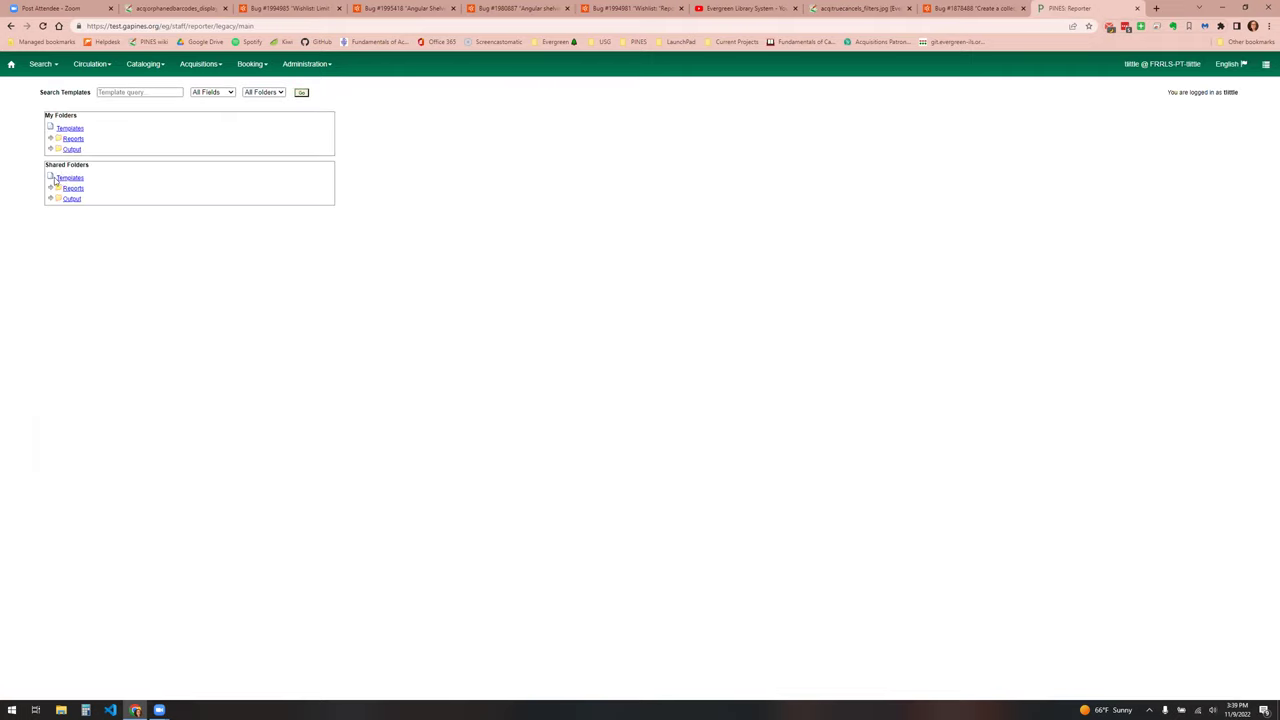
pyautogui.click(55, 175)
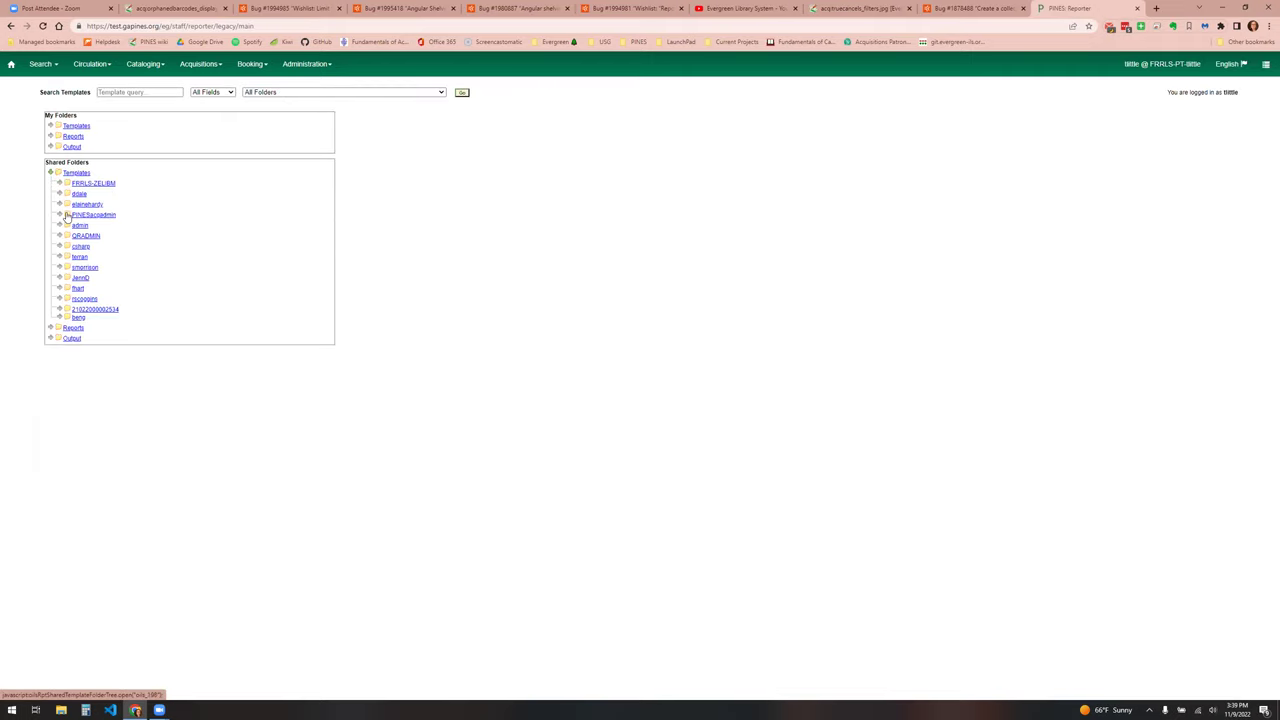
pyautogui.click(66, 215)
pyautogui.click(92, 226)
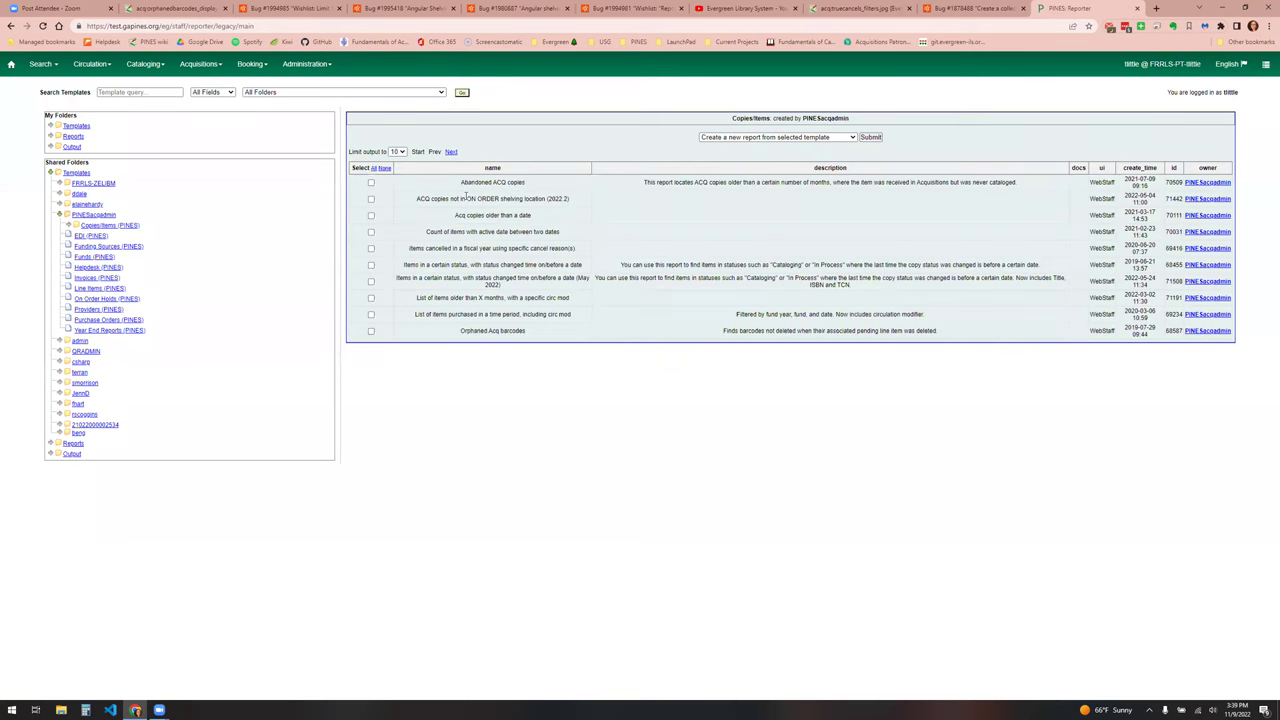
pyautogui.click(397, 151)
pyautogui.click(400, 176)
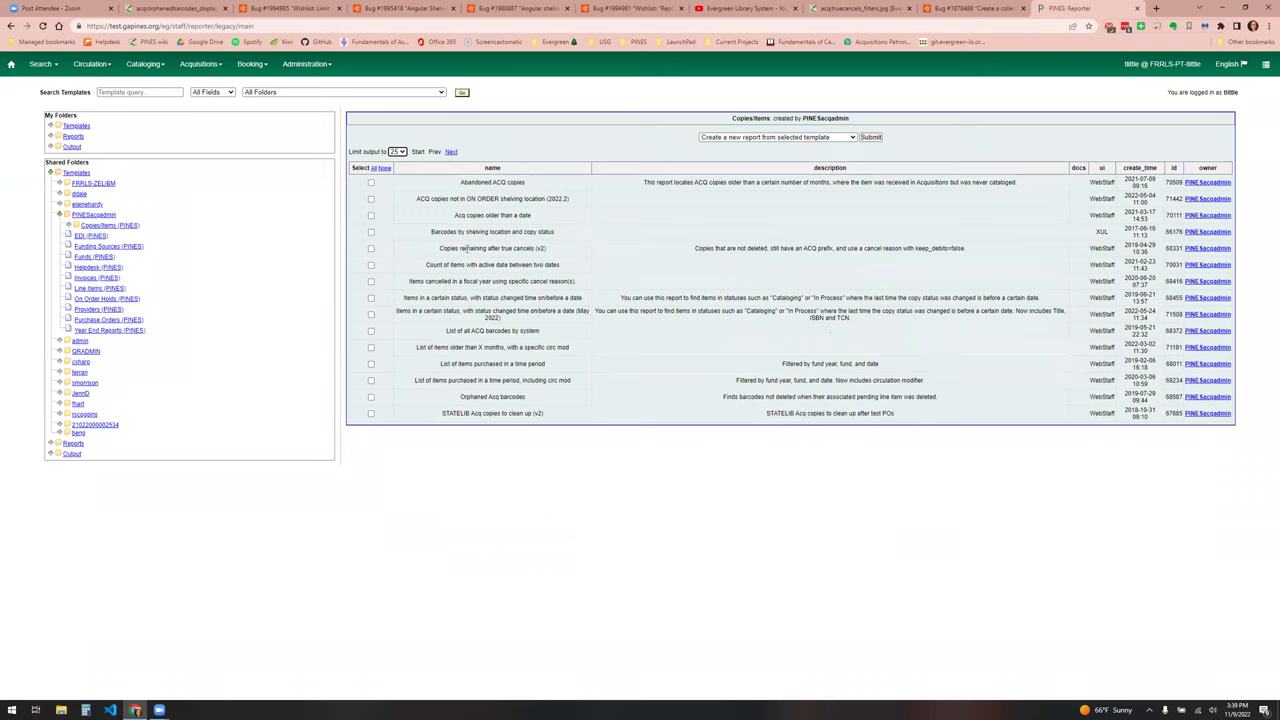
# Clone Copies remaining after true cancels (v2) into the WIP-Enc on closed invoices folder.
pyautogui.click(371, 248)
pyautogui.click(779, 137)
pyautogui.click(740, 155)
pyautogui.click(869, 137)
pyautogui.click(425, 456)
pyautogui.click(377, 470)
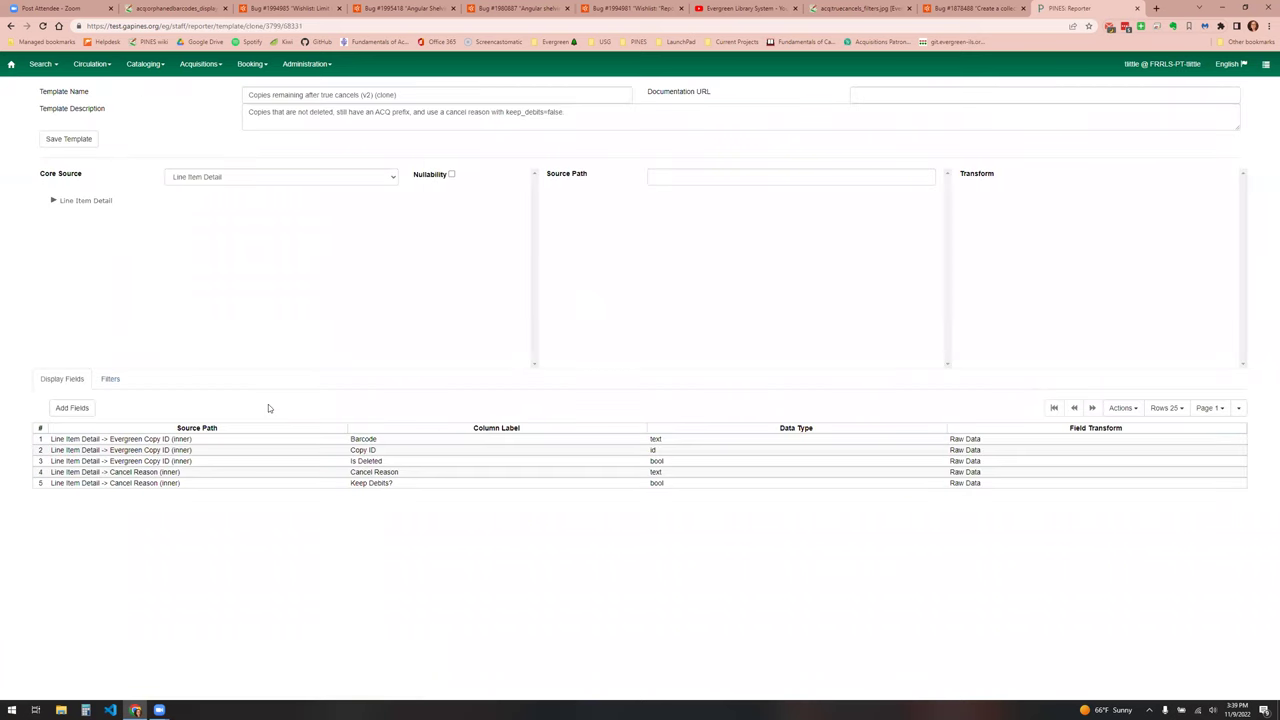
pyautogui.click(110, 379)
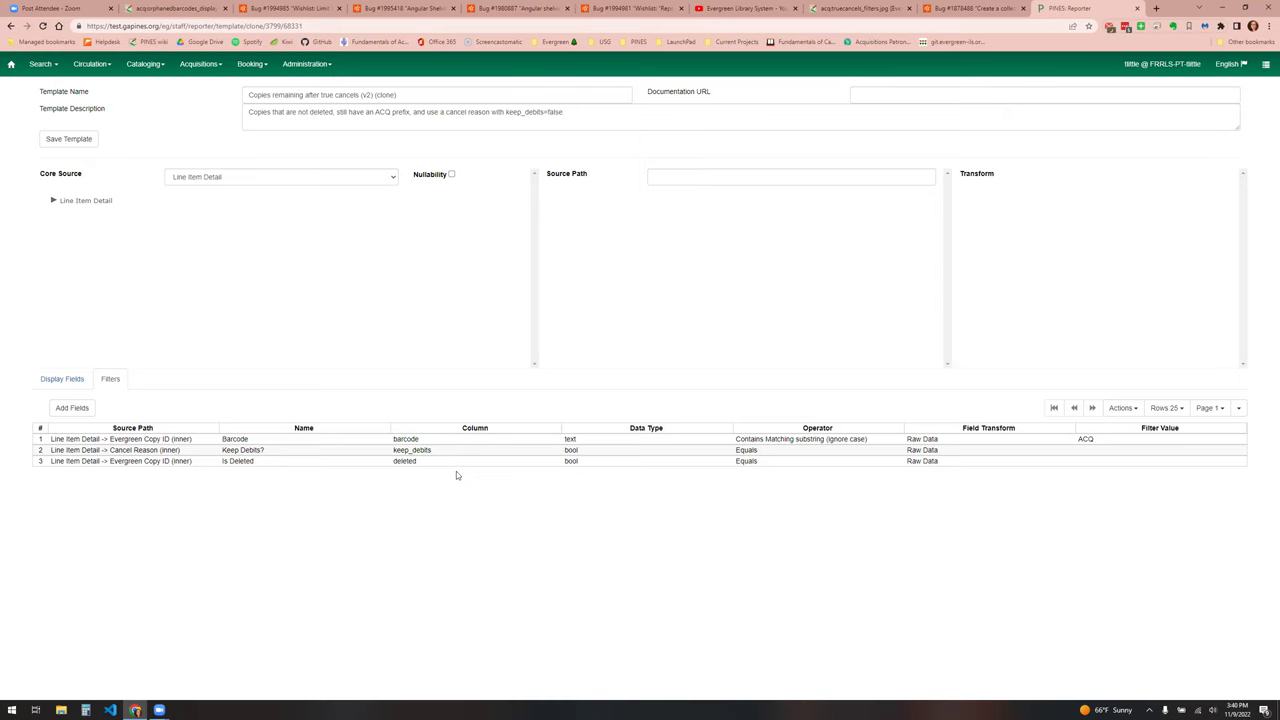
pyautogui.click(62, 378)
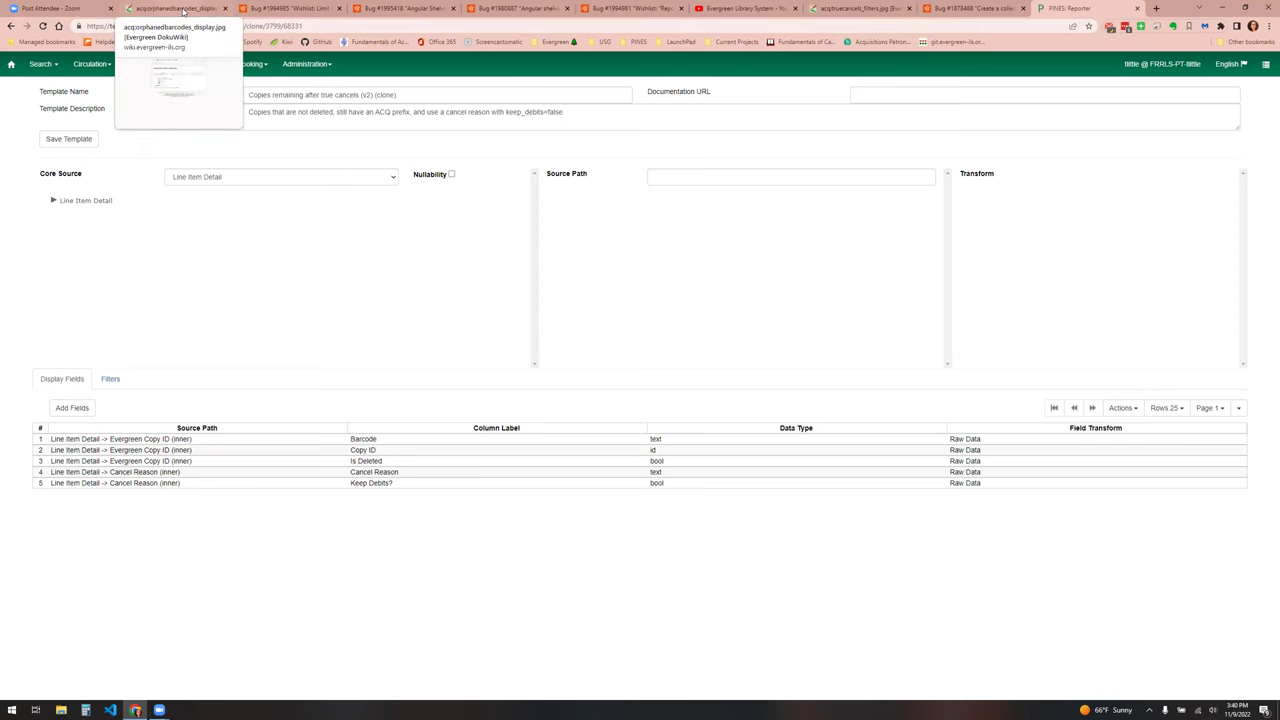
# Go back to the wiki's acq:reports sample templates page, then return to the cloned true-cancels template in Reporter.
pyautogui.click(183, 10)
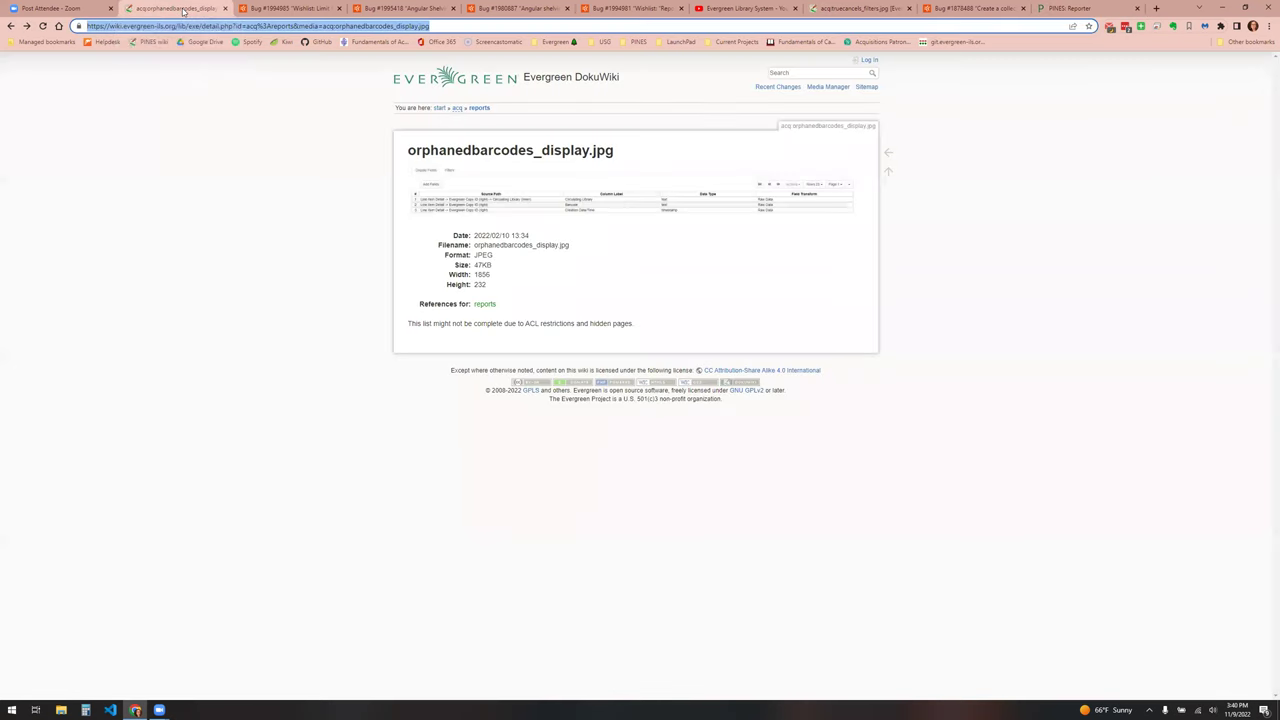
pyautogui.click(10, 28)
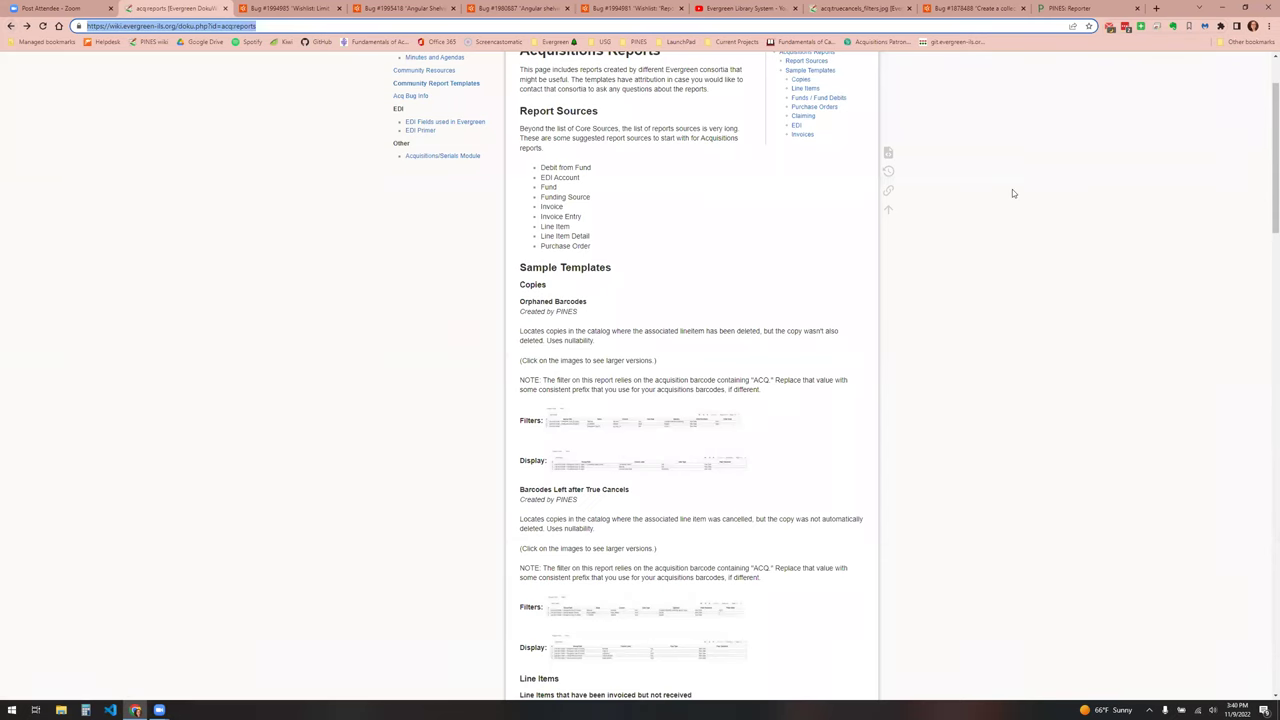
pyautogui.click(1047, 8)
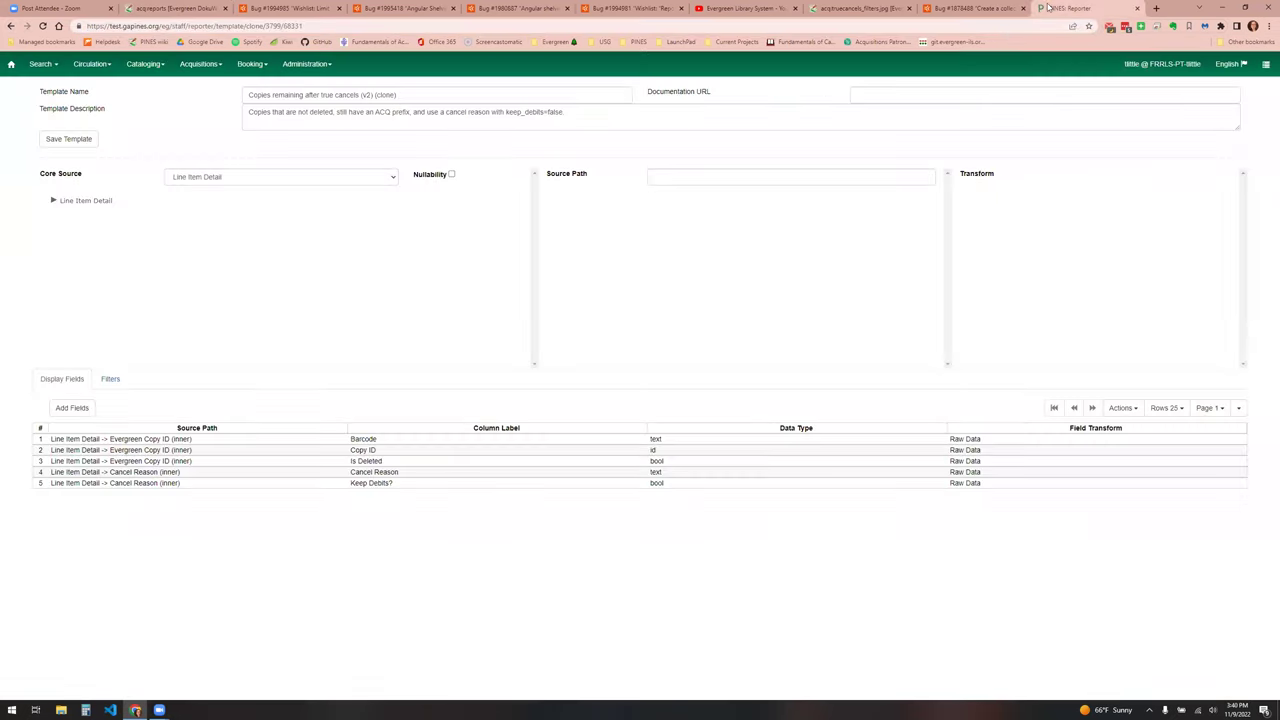
# Browse the Reports shared templates to PINESacqadmin's Copies/Items (PINES) folder.
pyautogui.click(307, 64)
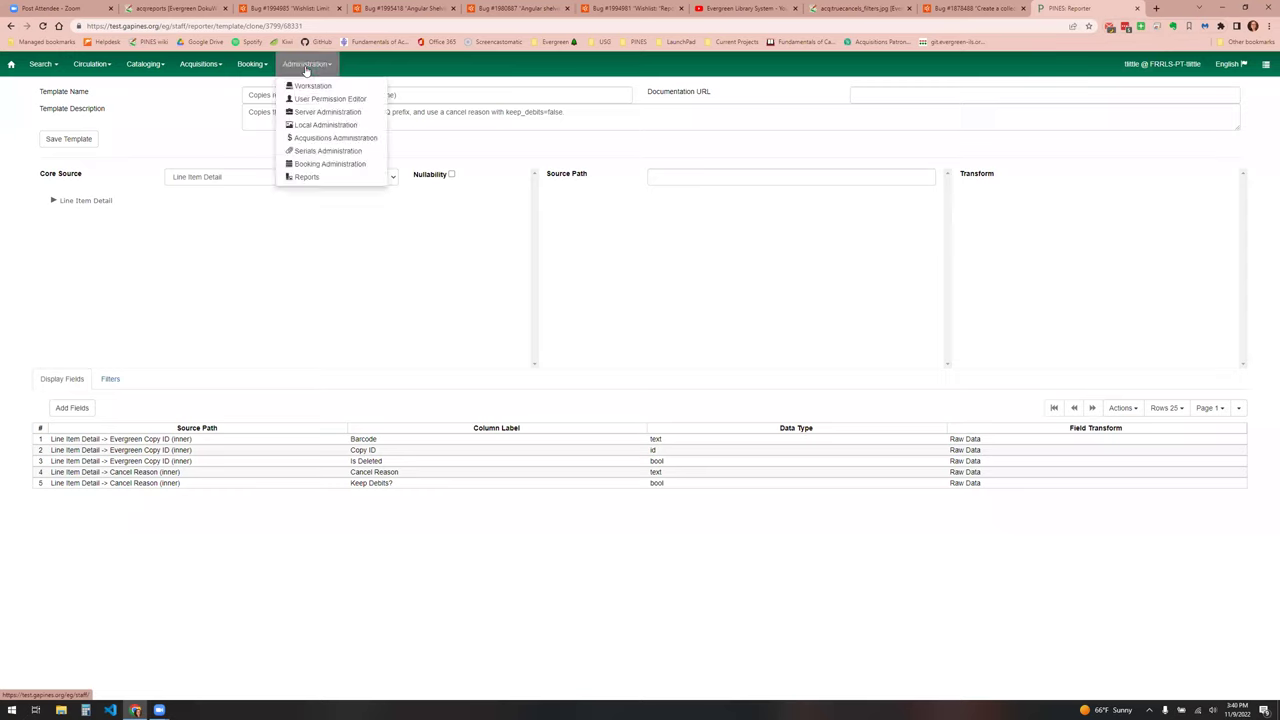
pyautogui.click(326, 174)
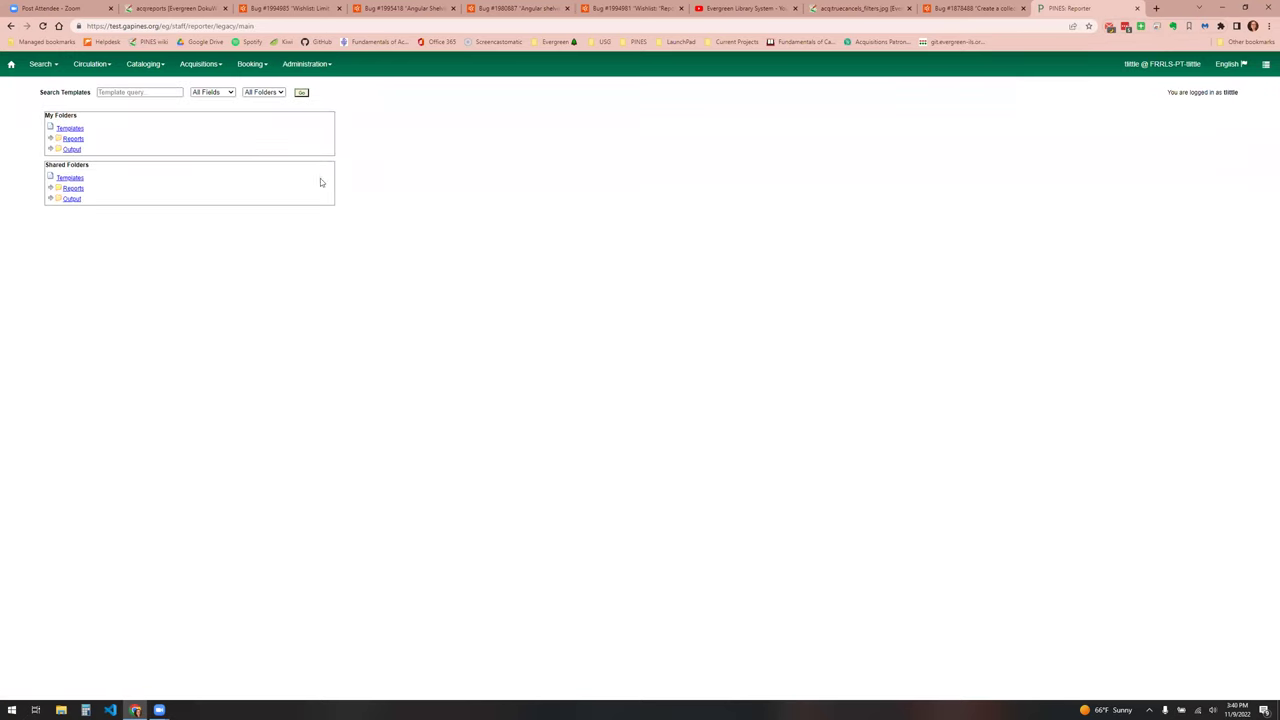
pyautogui.click(60, 173)
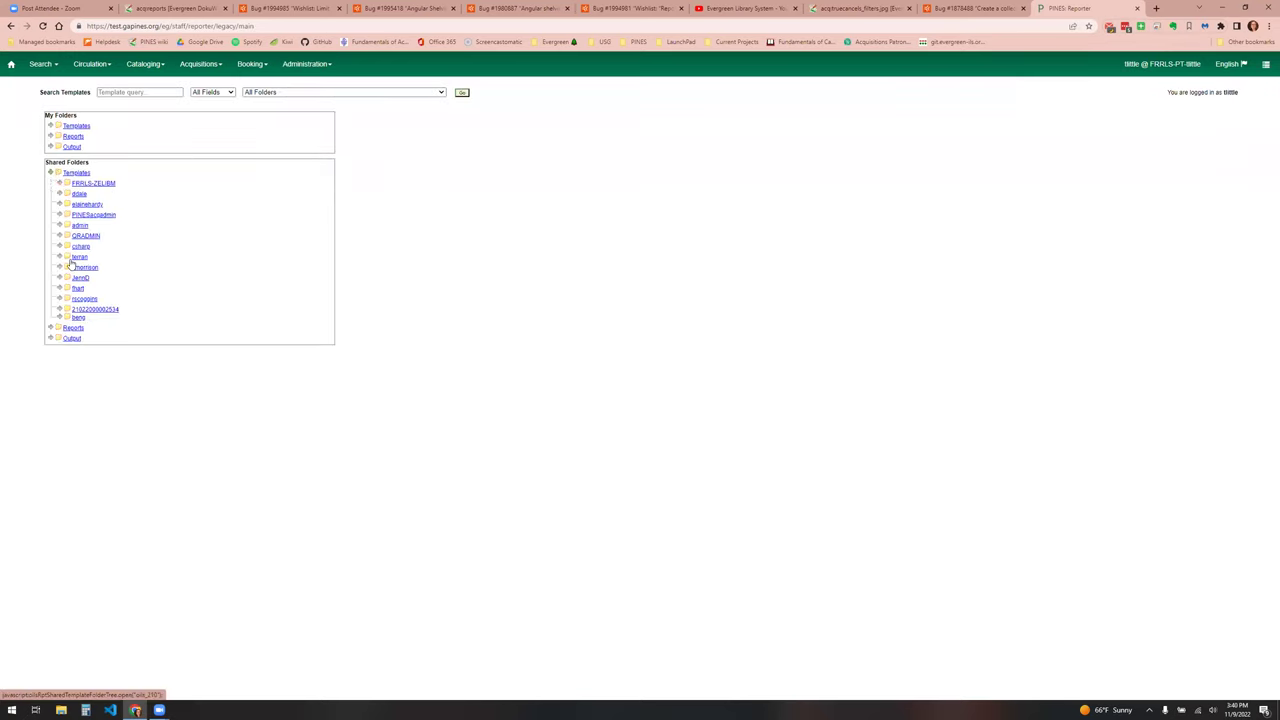
pyautogui.click(60, 215)
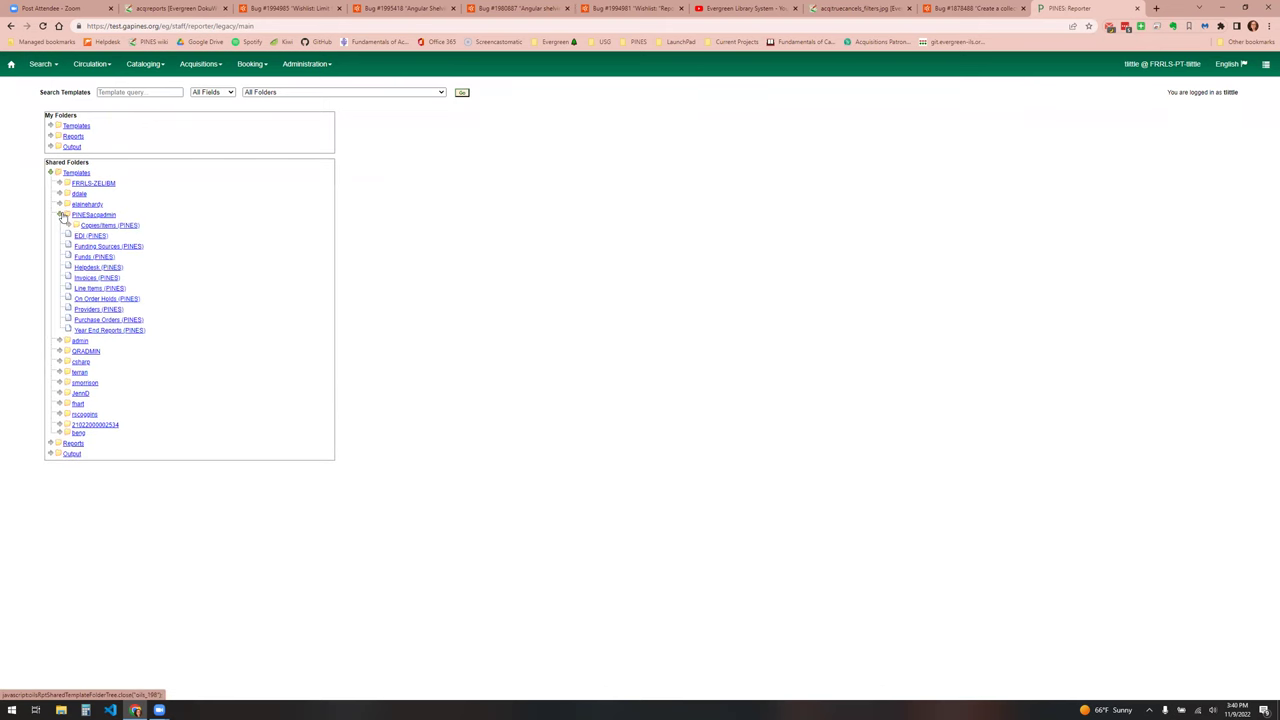
pyautogui.click(104, 227)
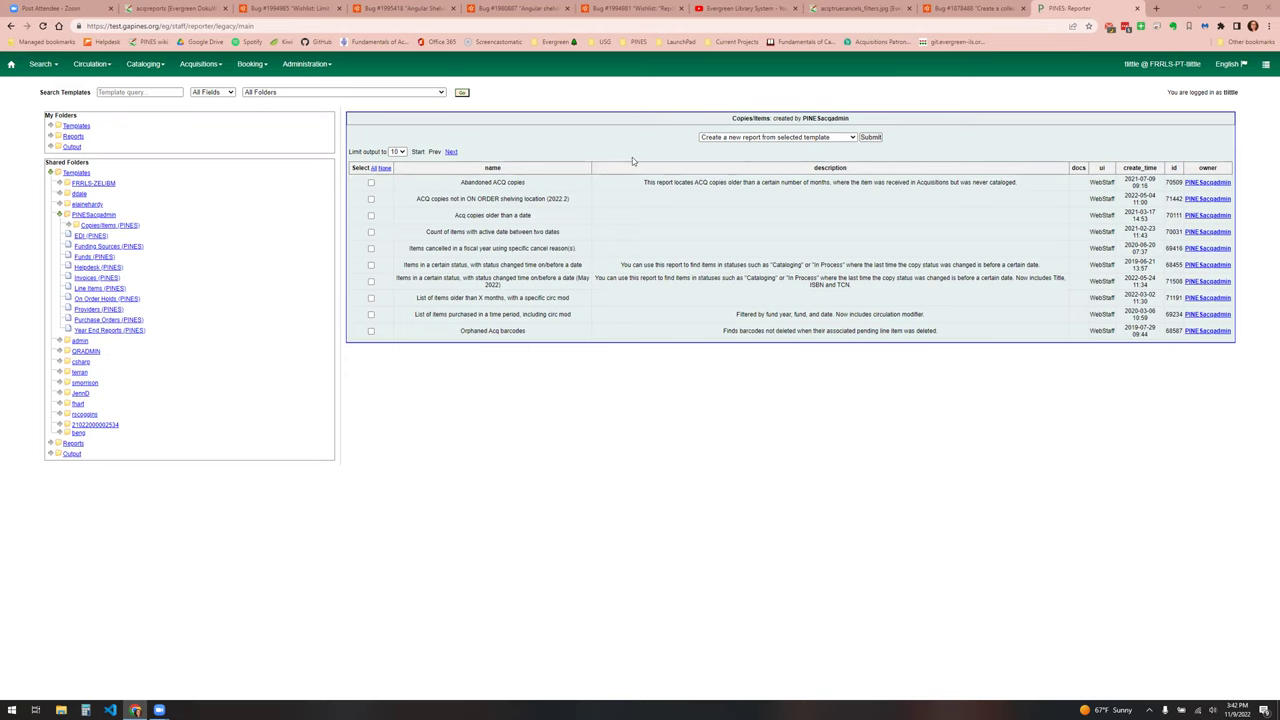
# Select the Abandoned ACQ copies template and submit Create a new report from it.
pyautogui.click(371, 183)
pyautogui.click(777, 137)
pyautogui.click(776, 153)
pyautogui.click(871, 137)
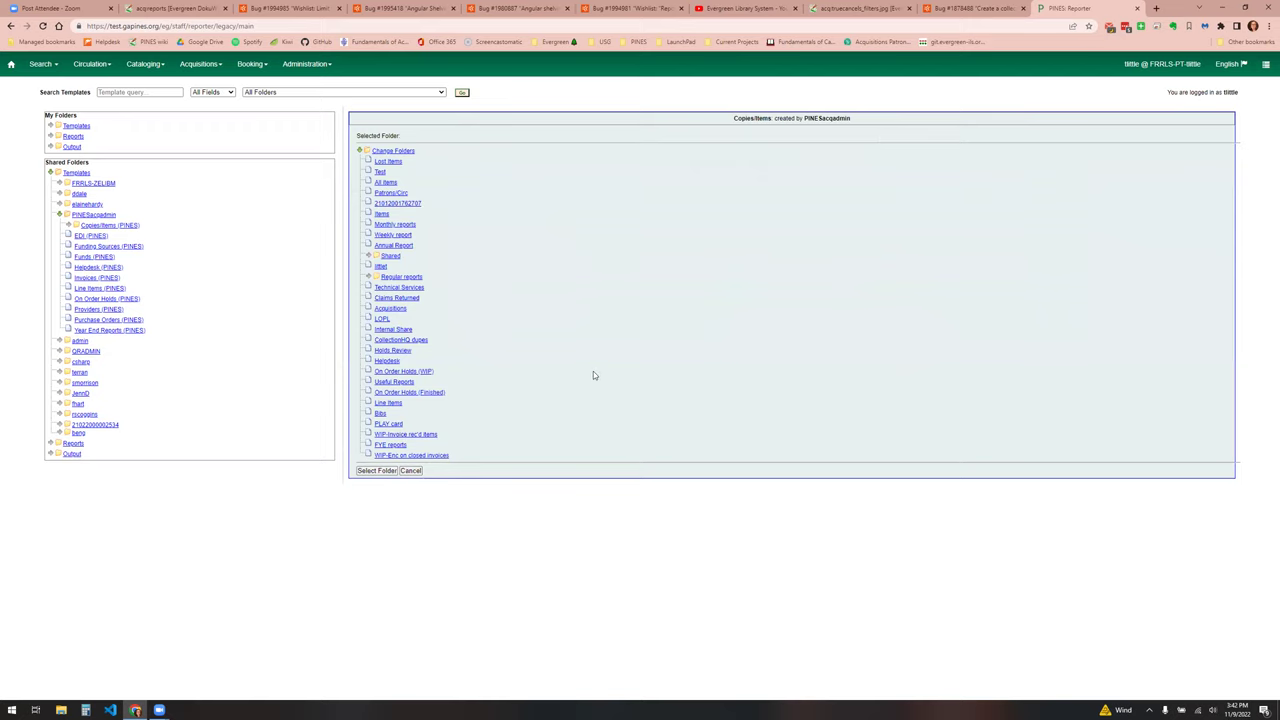
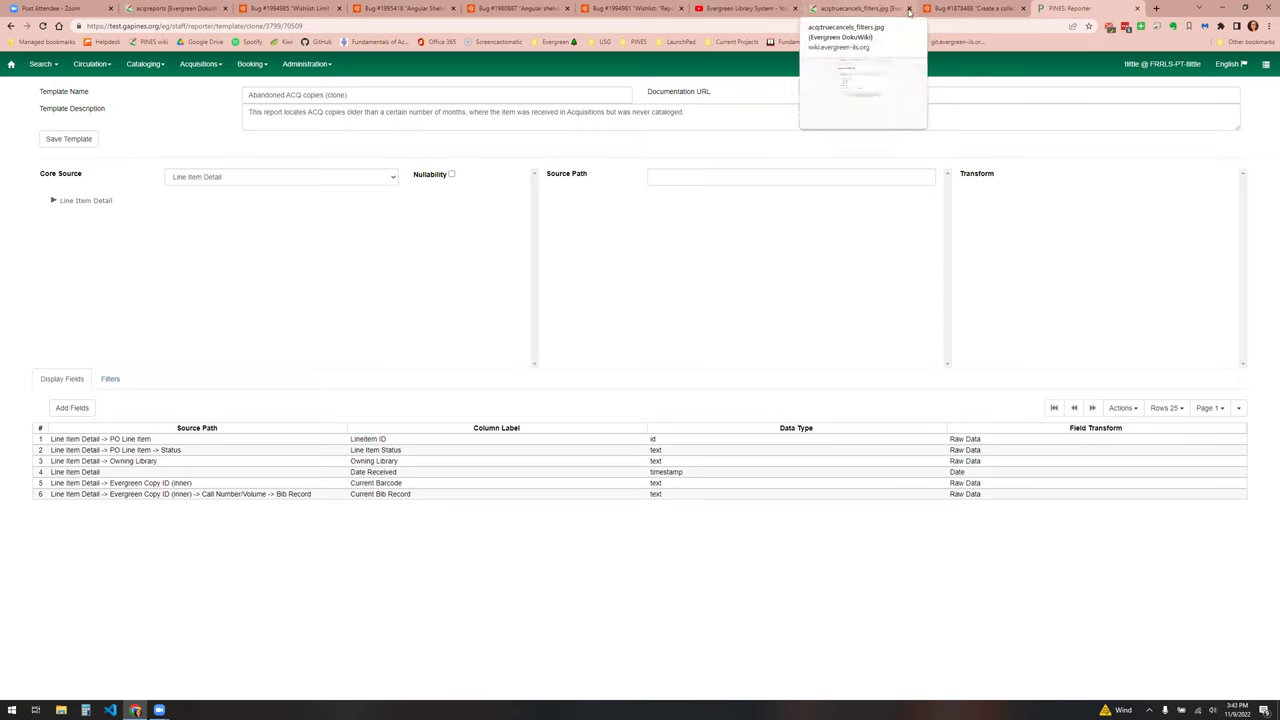
pyautogui.click(862, 8)
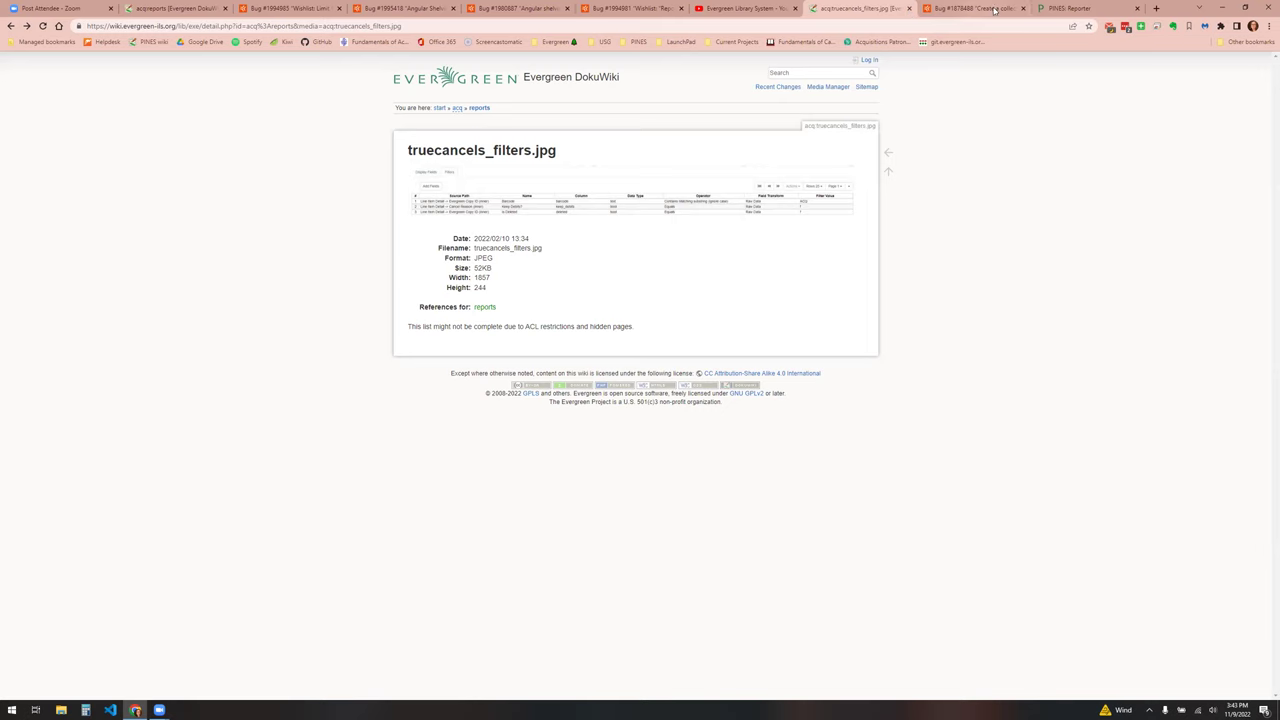
pyautogui.click(1057, 10)
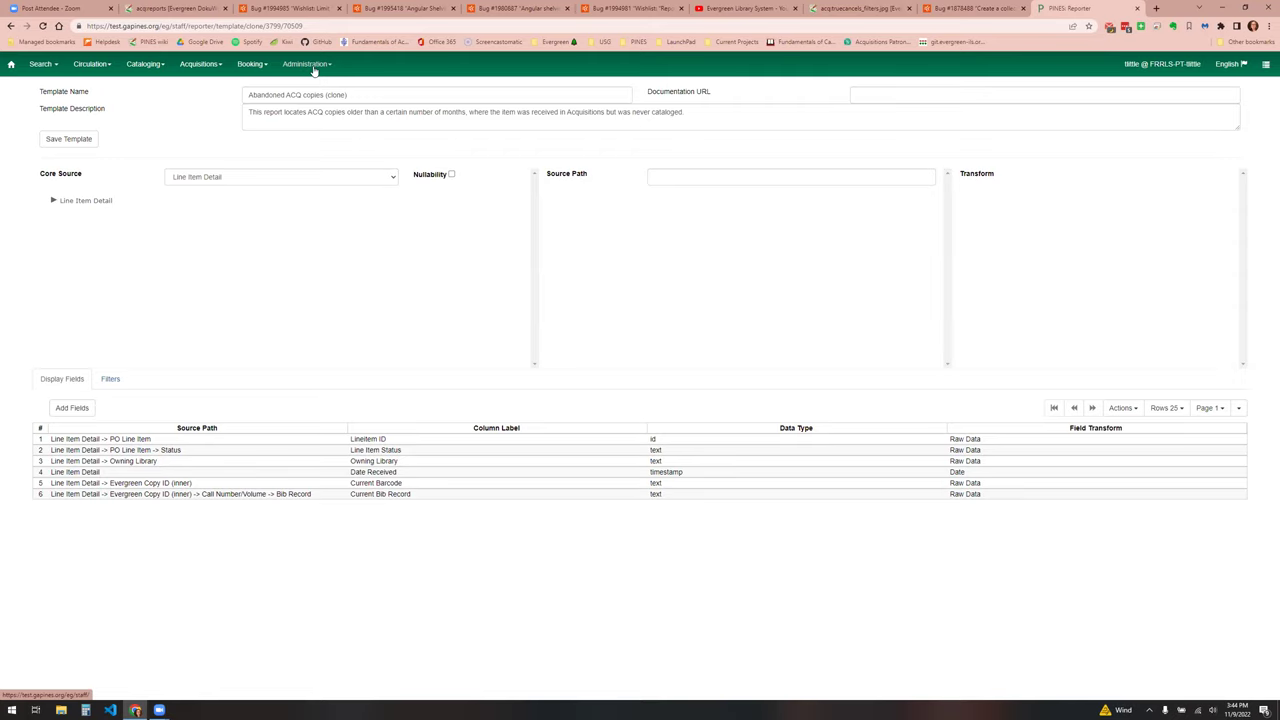
# From Administration > Reports, start a new template in My Folders > Templates > Acquisitions.
pyautogui.click(313, 68)
pyautogui.click(335, 176)
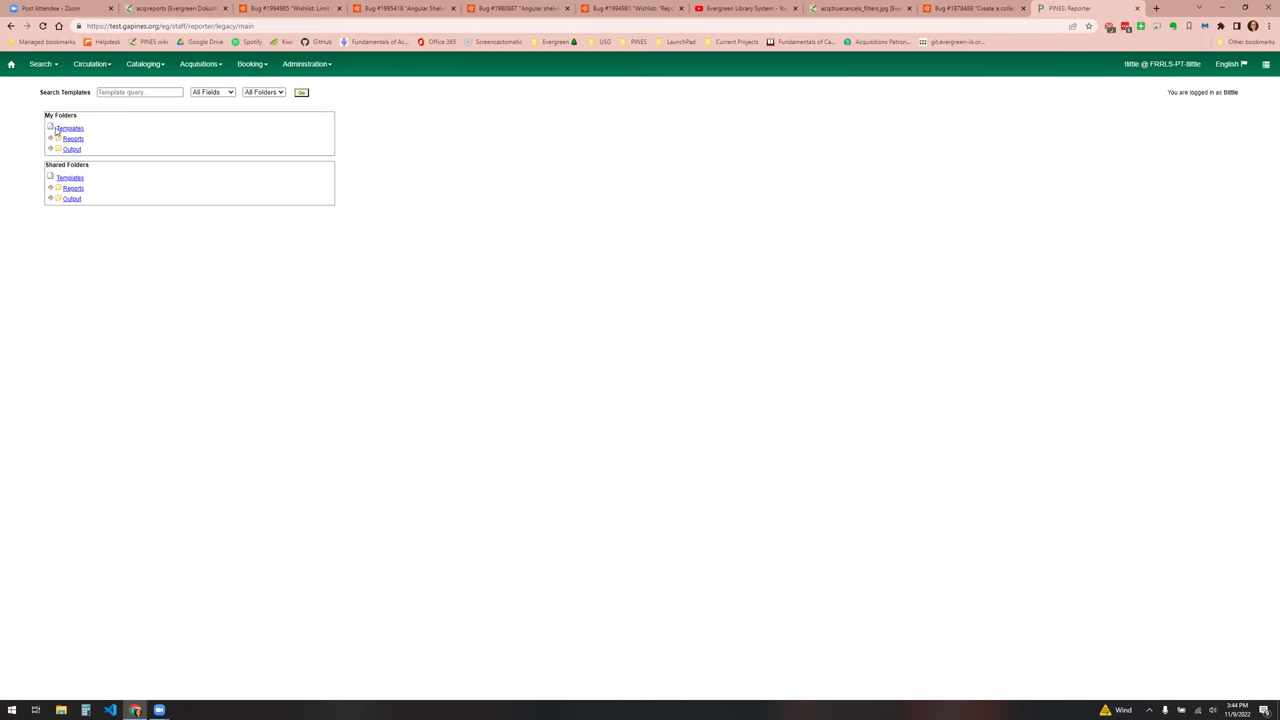
pyautogui.click(51, 127)
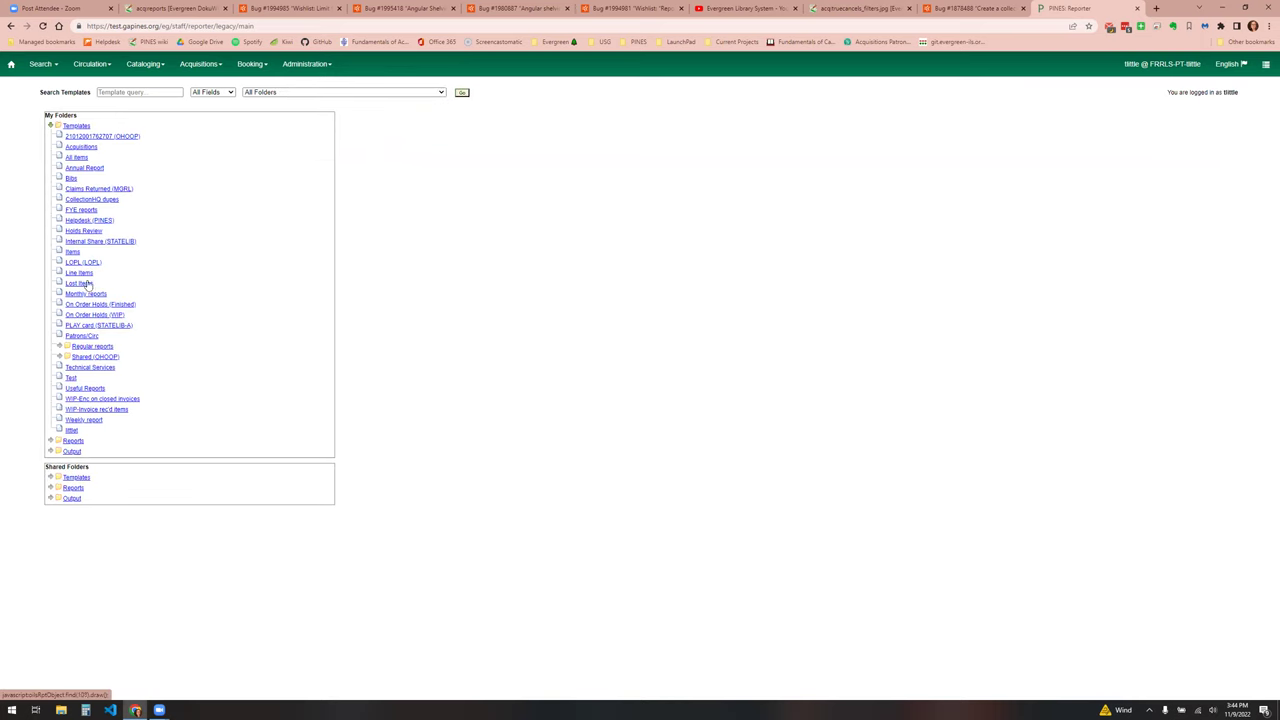
pyautogui.click(81, 146)
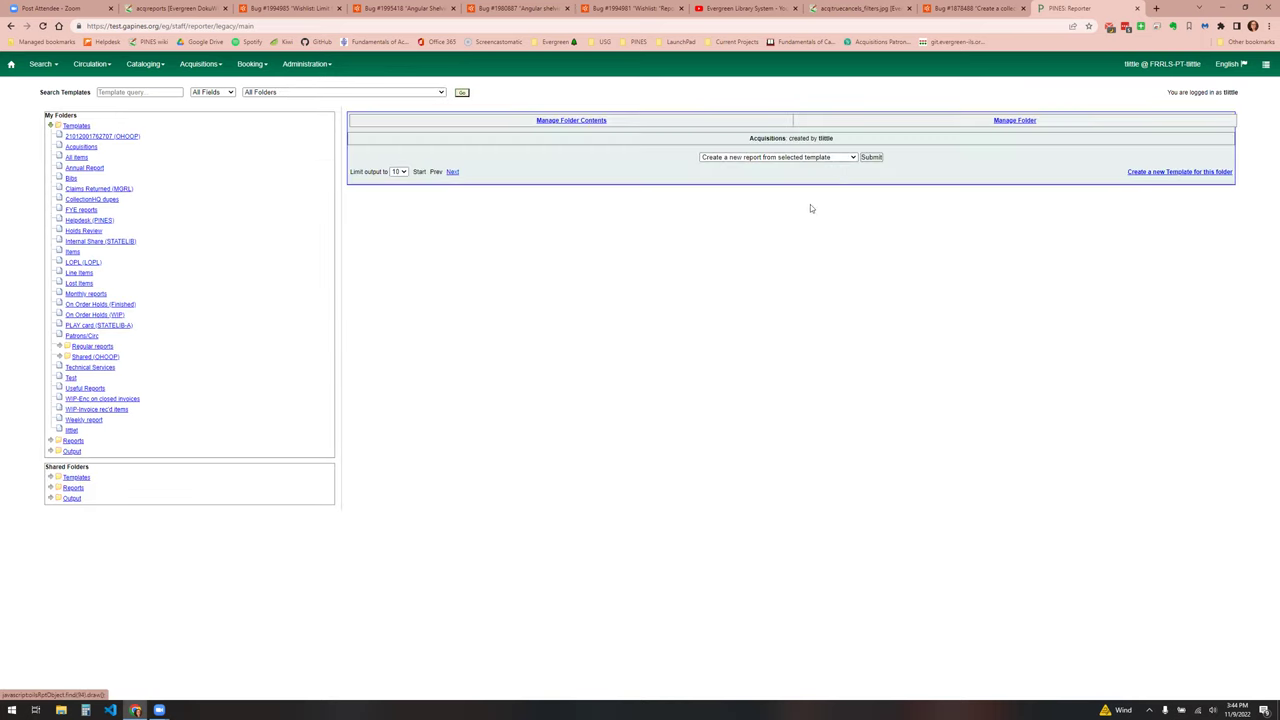
pyautogui.click(1180, 172)
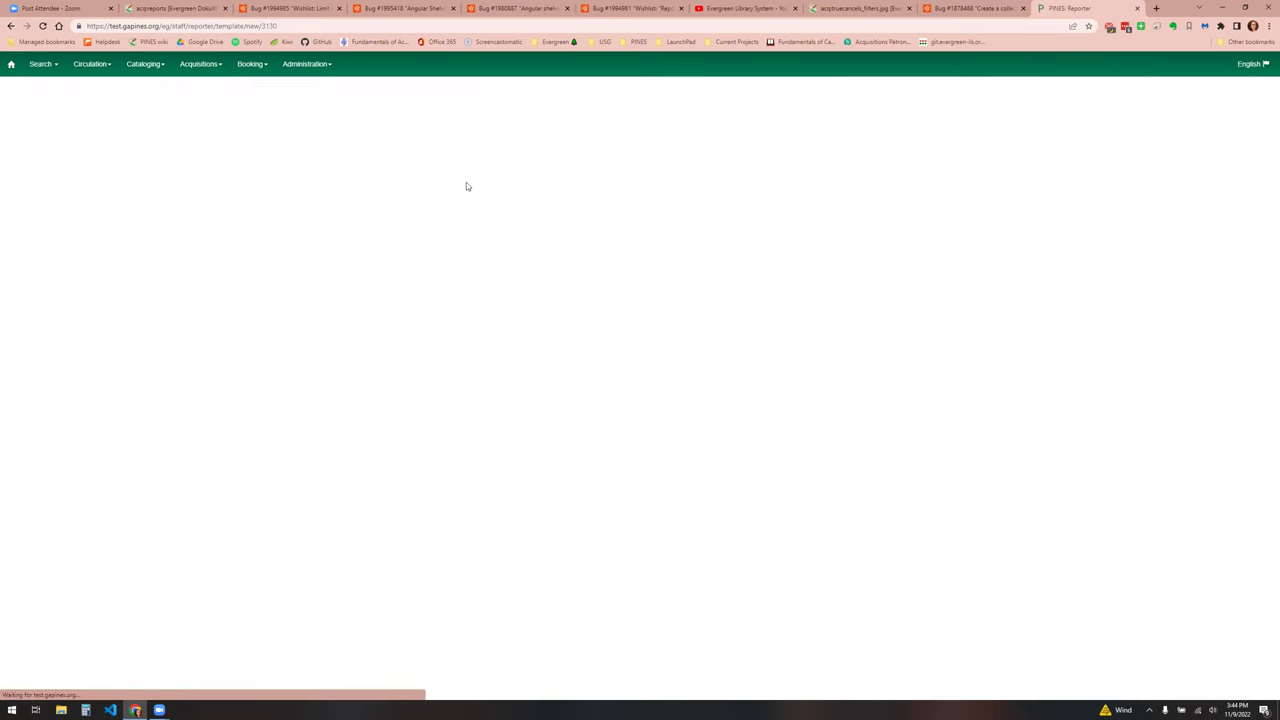
# Pick Invoice from the non-core sources as the new template's core source.
pyautogui.click(311, 176)
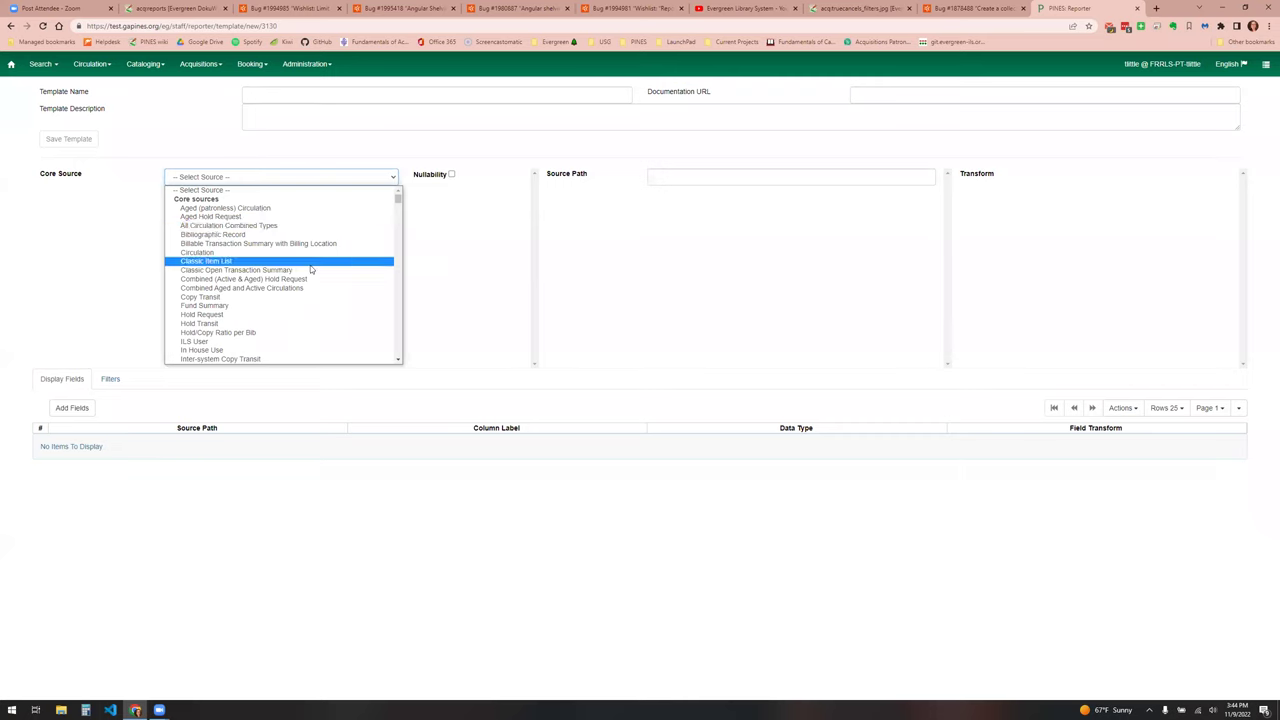
pyautogui.scroll(-5, 310, 265)
pyautogui.scroll(-3, 310, 265)
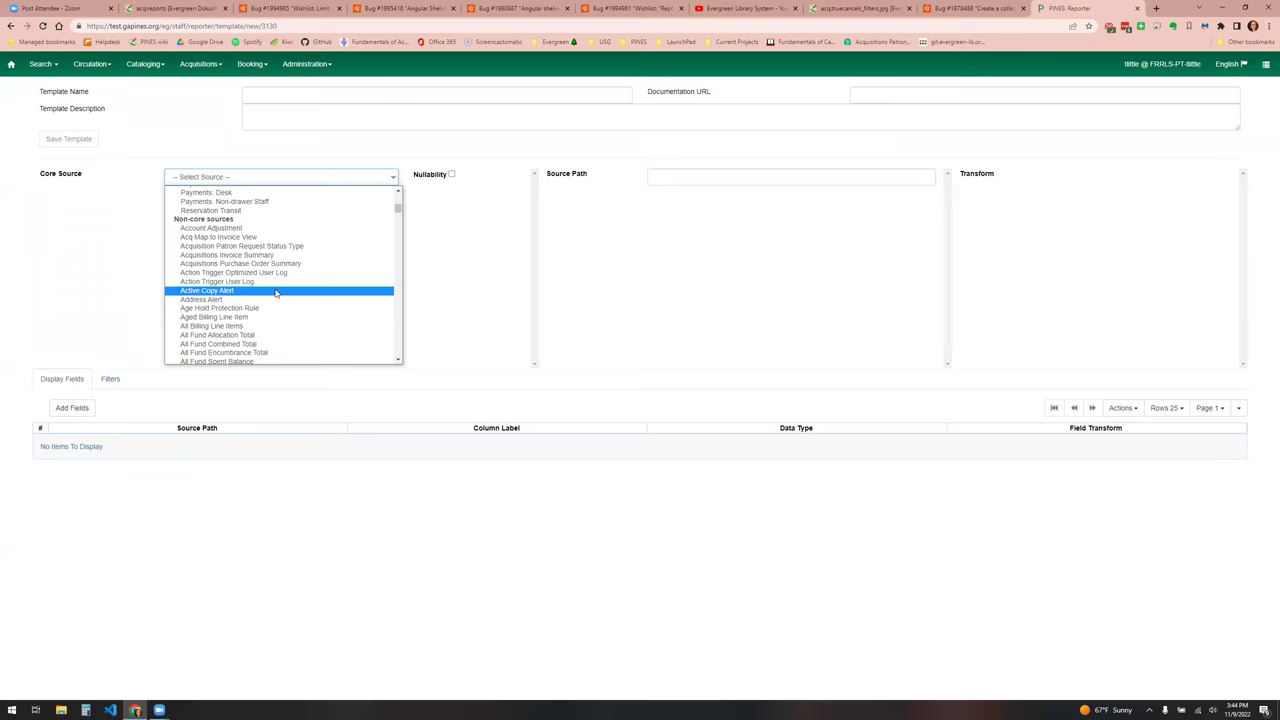
pyautogui.scroll(-5, 276, 293)
pyautogui.scroll(-10, 285, 296)
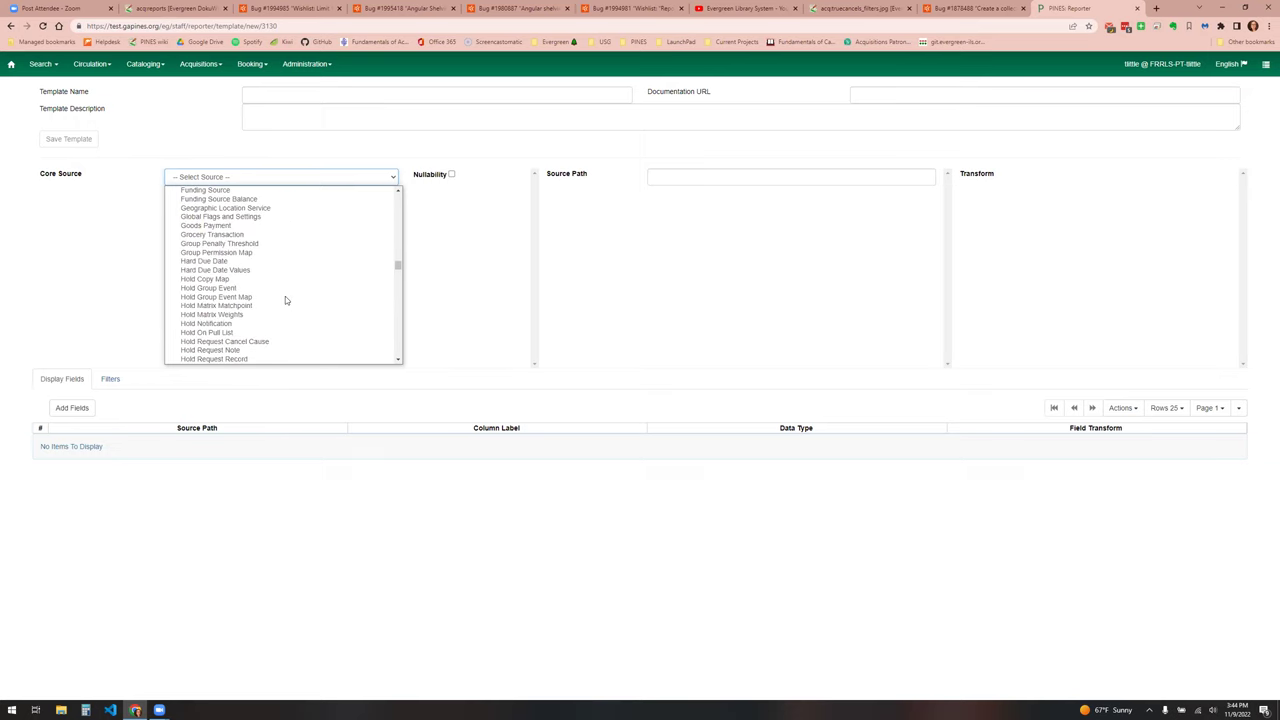
pyautogui.scroll(-8, 285, 296)
pyautogui.scroll(-1, 285, 298)
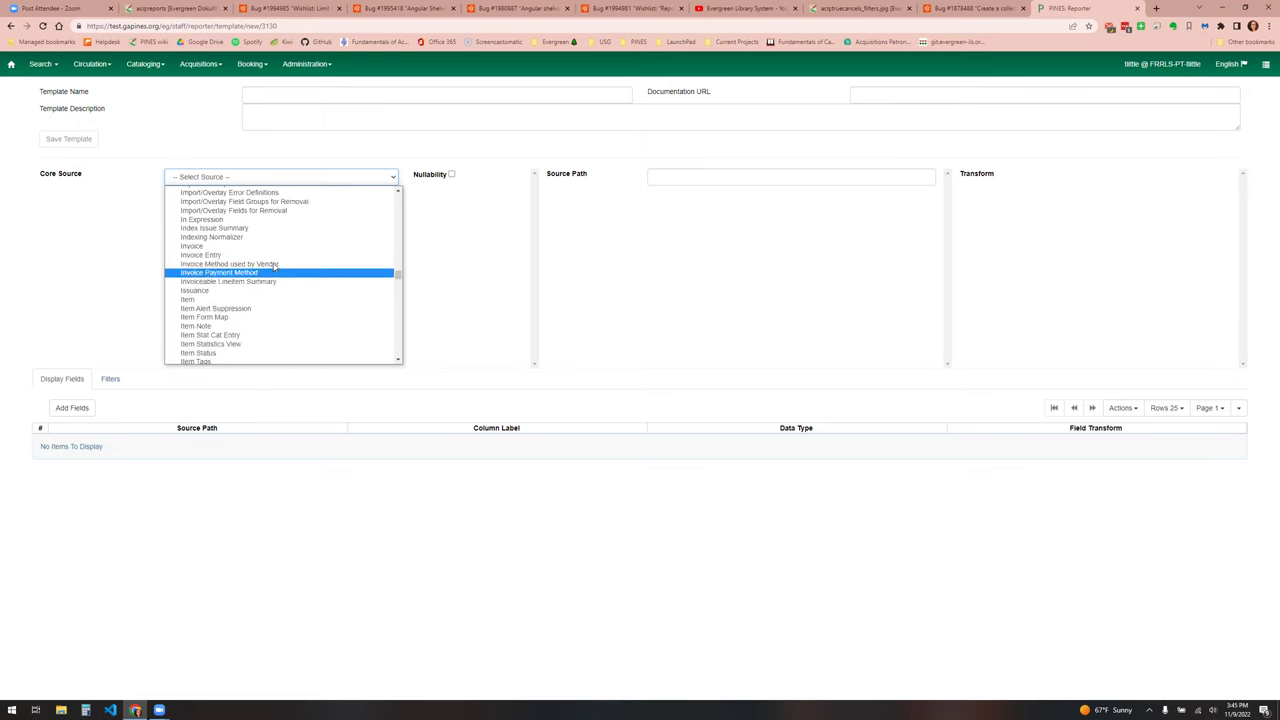
pyautogui.click(269, 247)
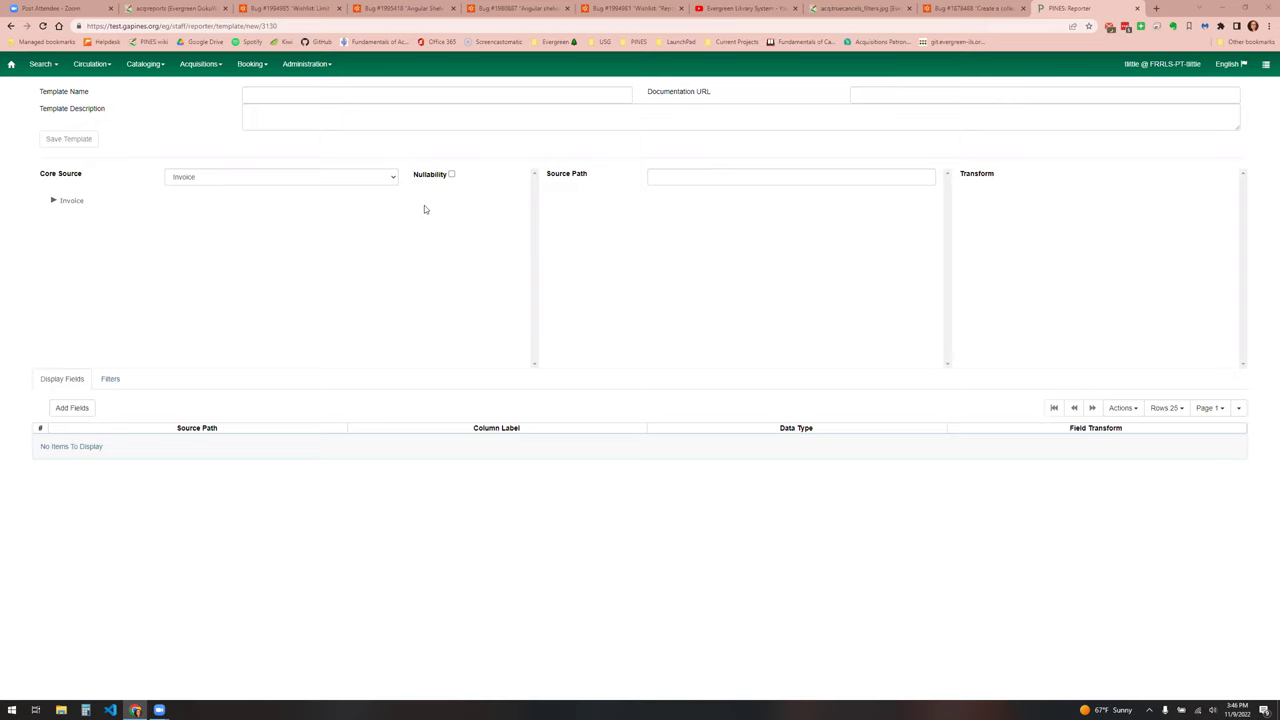
# Reopen the Core Source list and scroll down to the Provider entries.
pyautogui.click(339, 175)
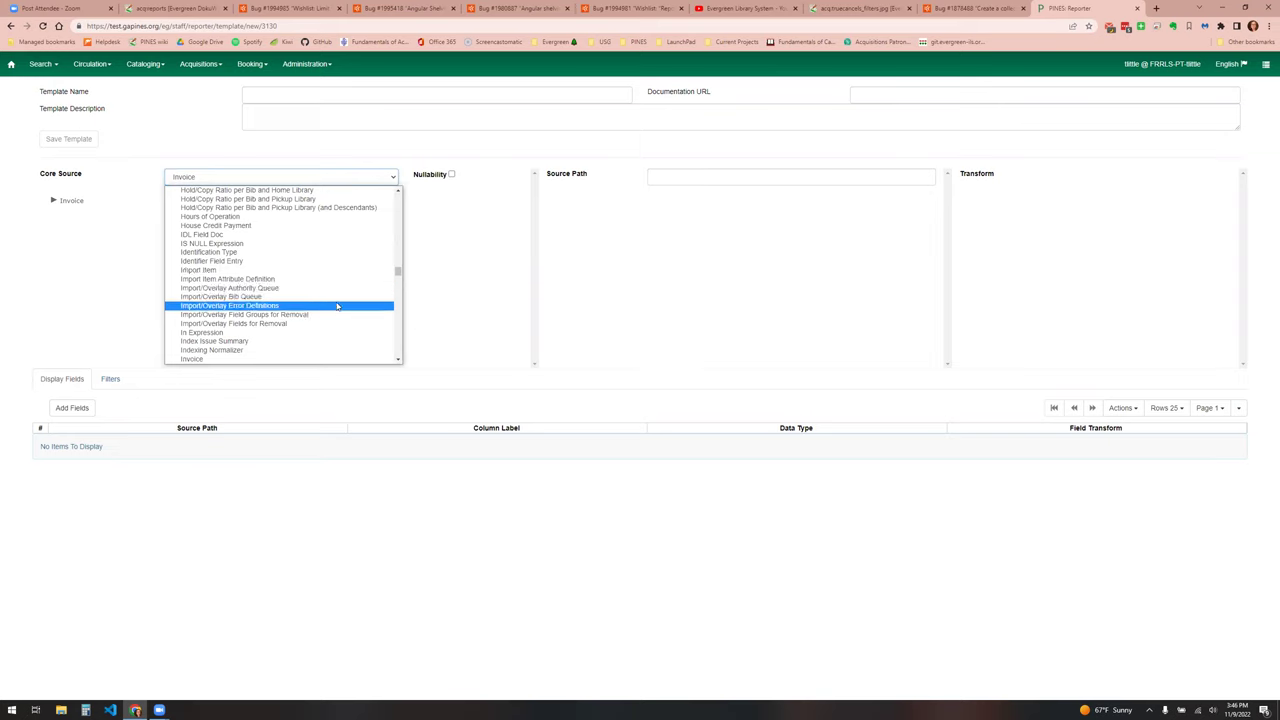
pyautogui.scroll(-2, 334, 302)
pyautogui.scroll(-5, 334, 302)
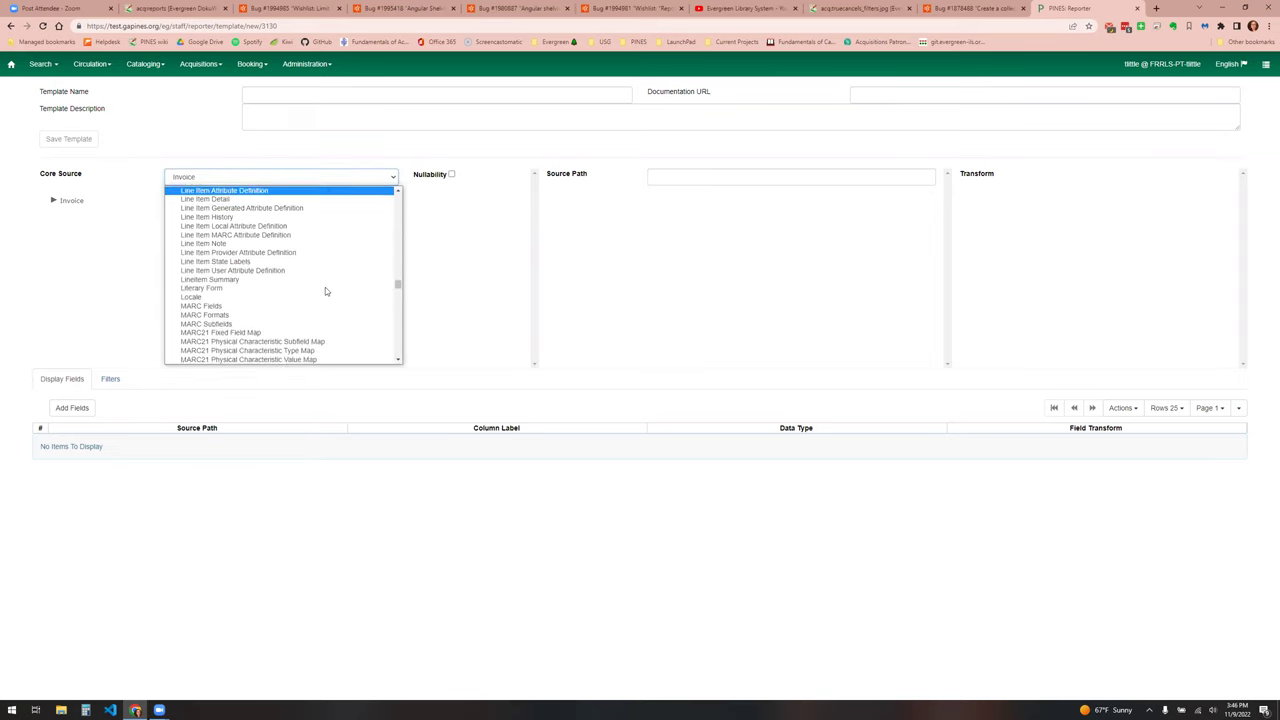
pyautogui.scroll(-5, 325, 290)
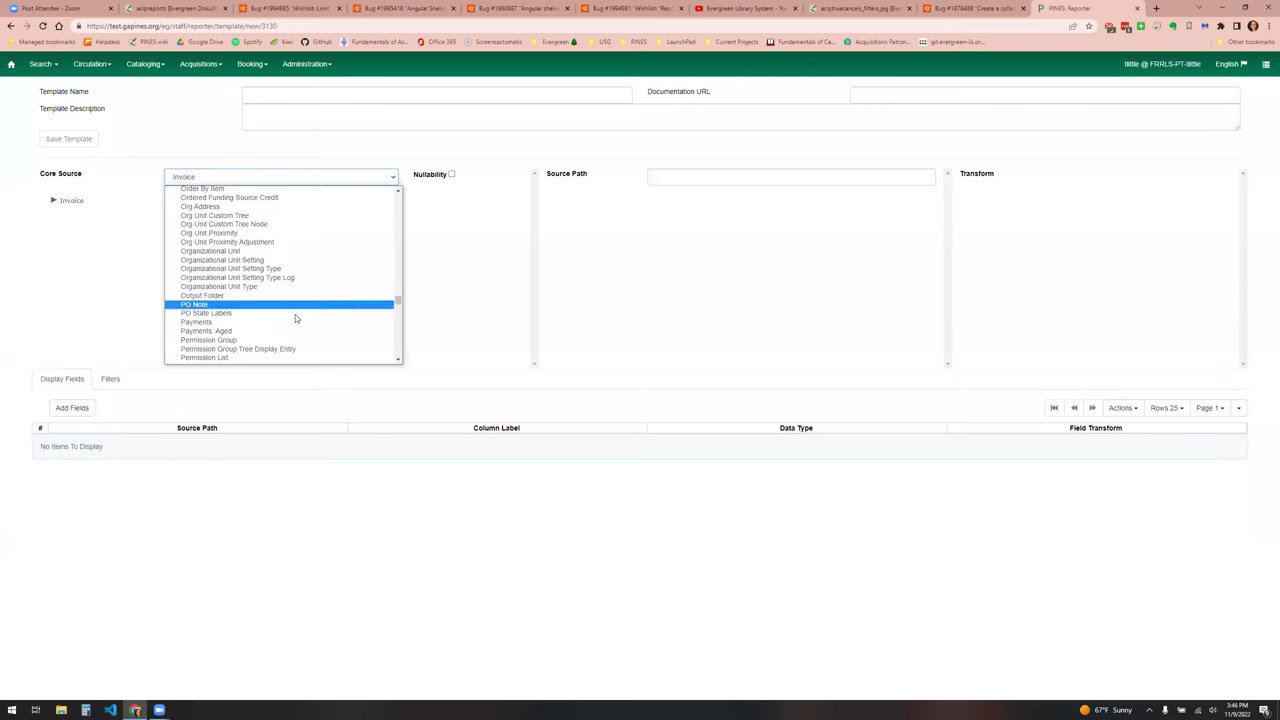
pyautogui.scroll(-2, 294, 315)
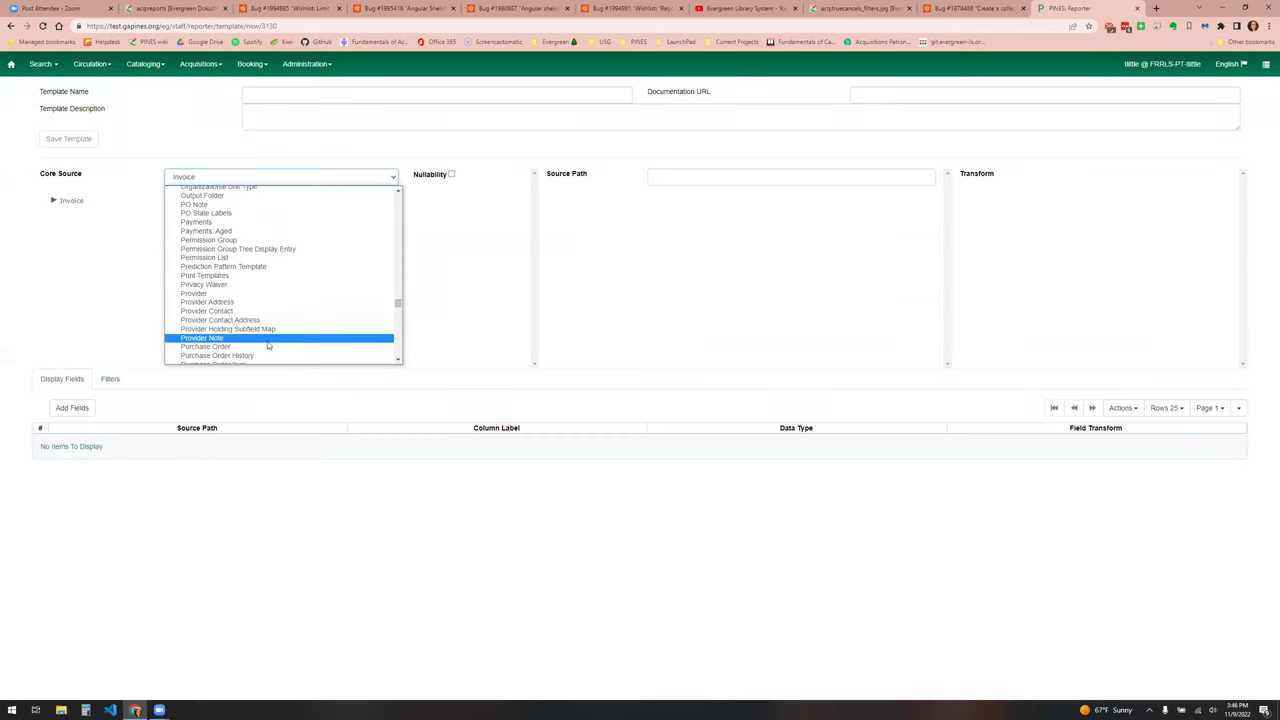
# Switch the core source to Purchase Order, confirm, and expand its tree node.
pyautogui.click(267, 347)
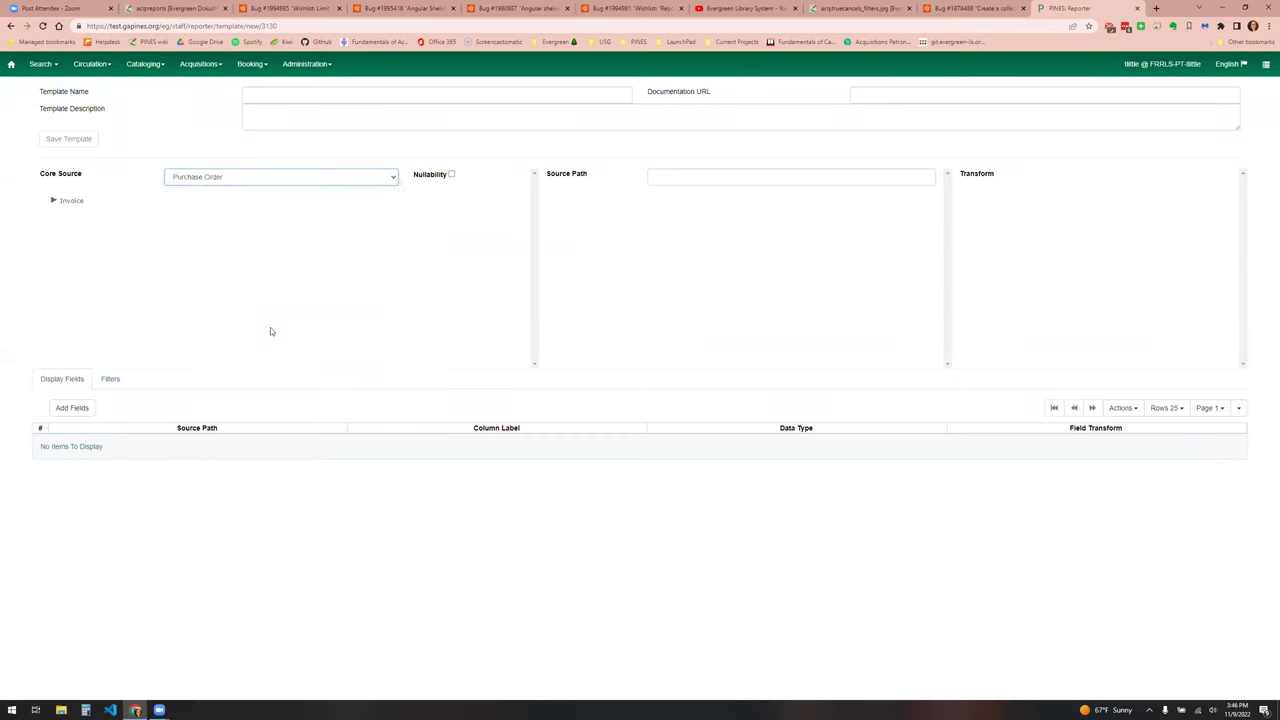
pyautogui.click(714, 163)
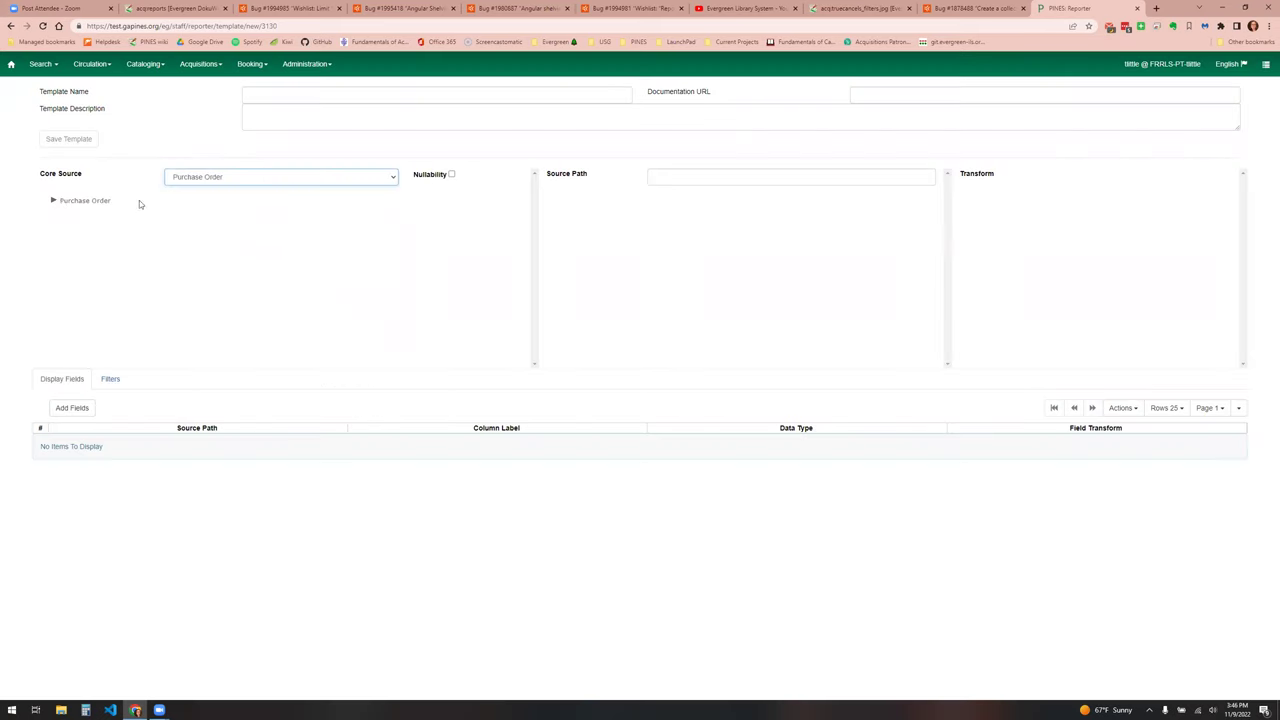
pyautogui.click(54, 200)
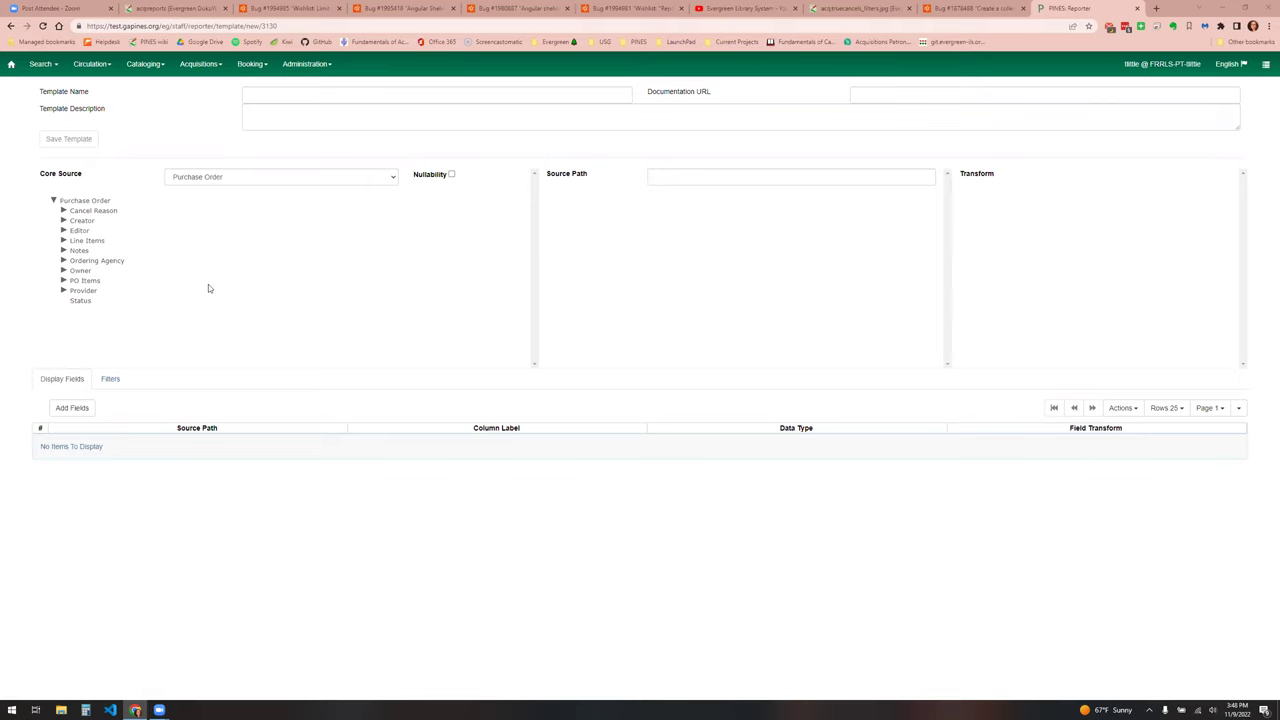
# Show the PO Items fields, then choose Invoice again as the core source.
pyautogui.click(86, 281)
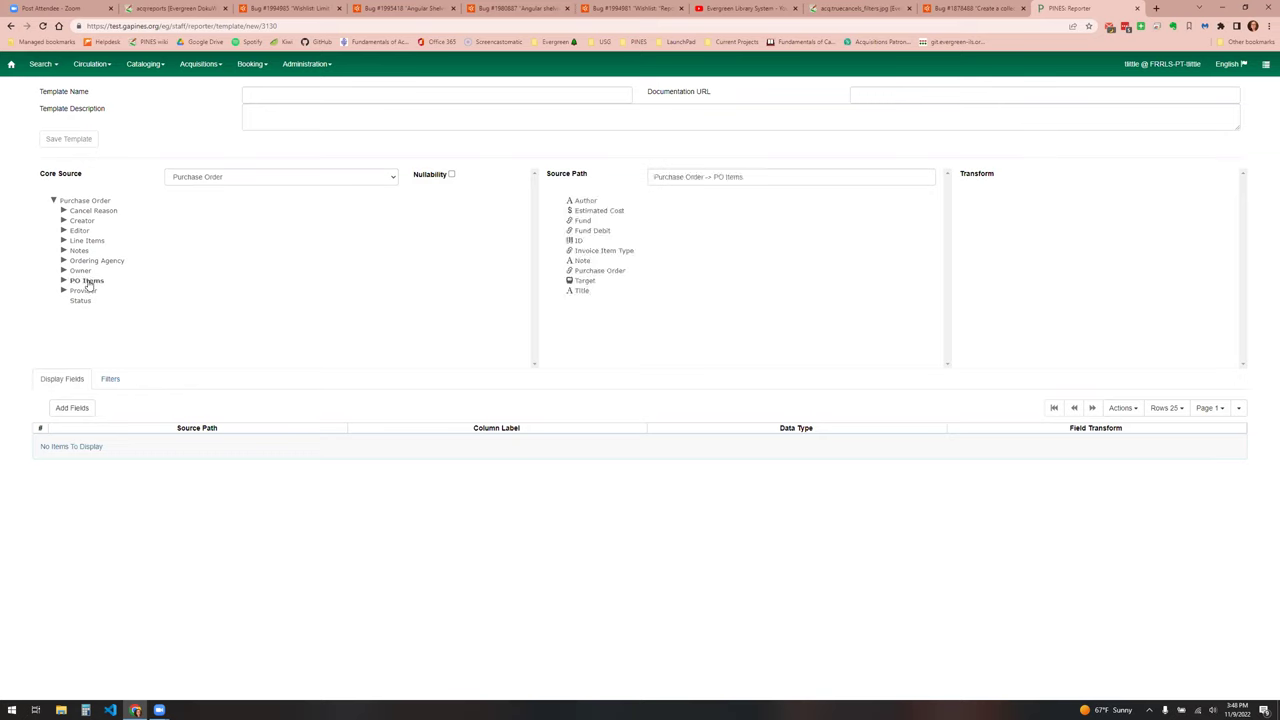
pyautogui.click(268, 176)
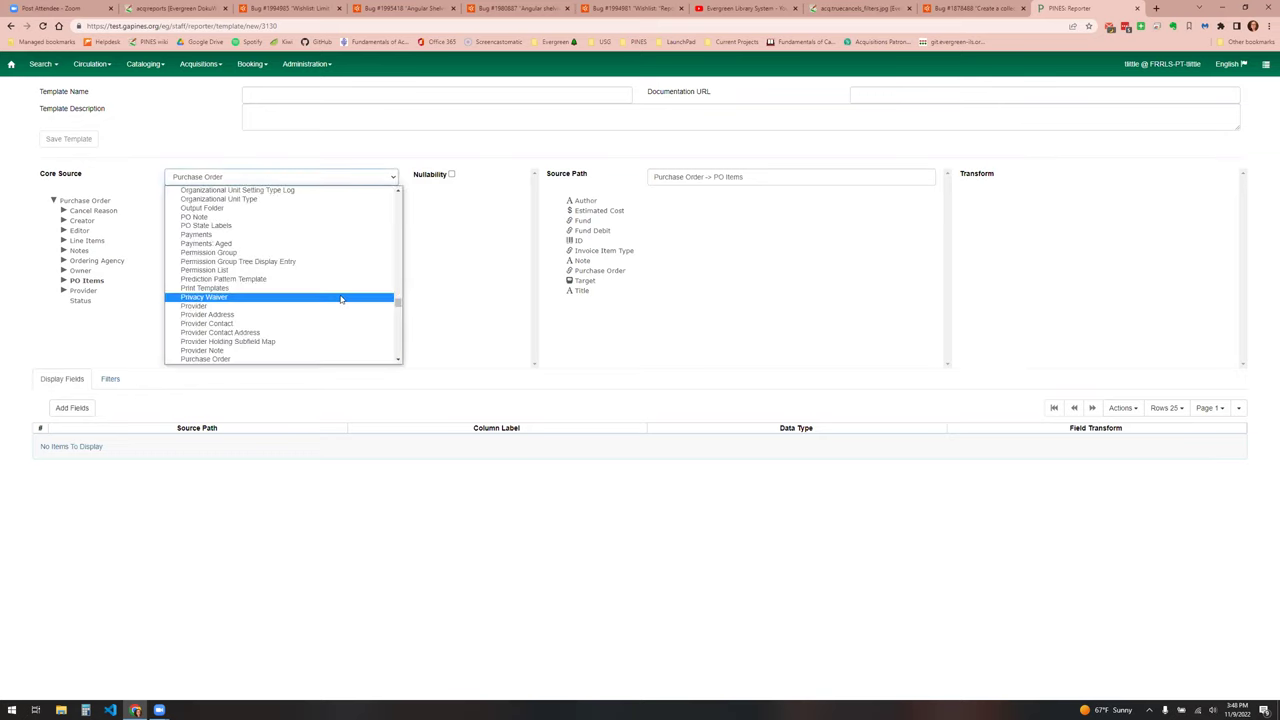
pyautogui.scroll(15, 340, 297)
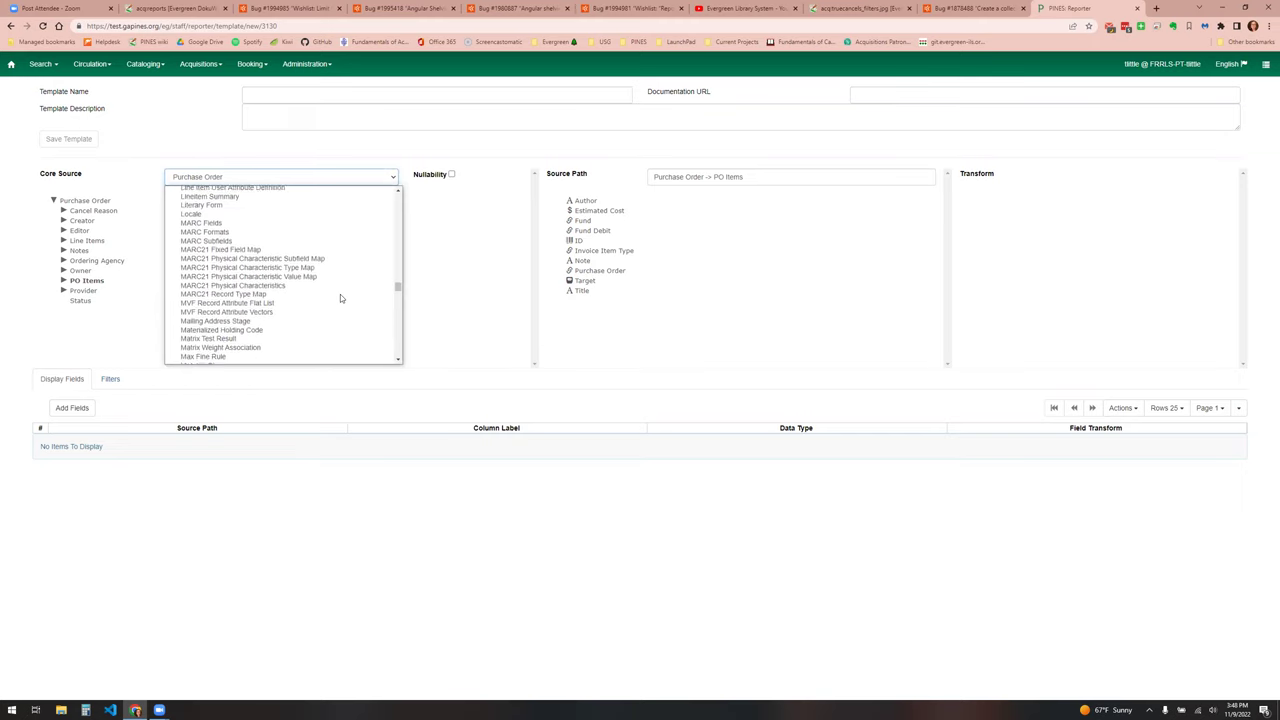
pyautogui.scroll(3, 340, 294)
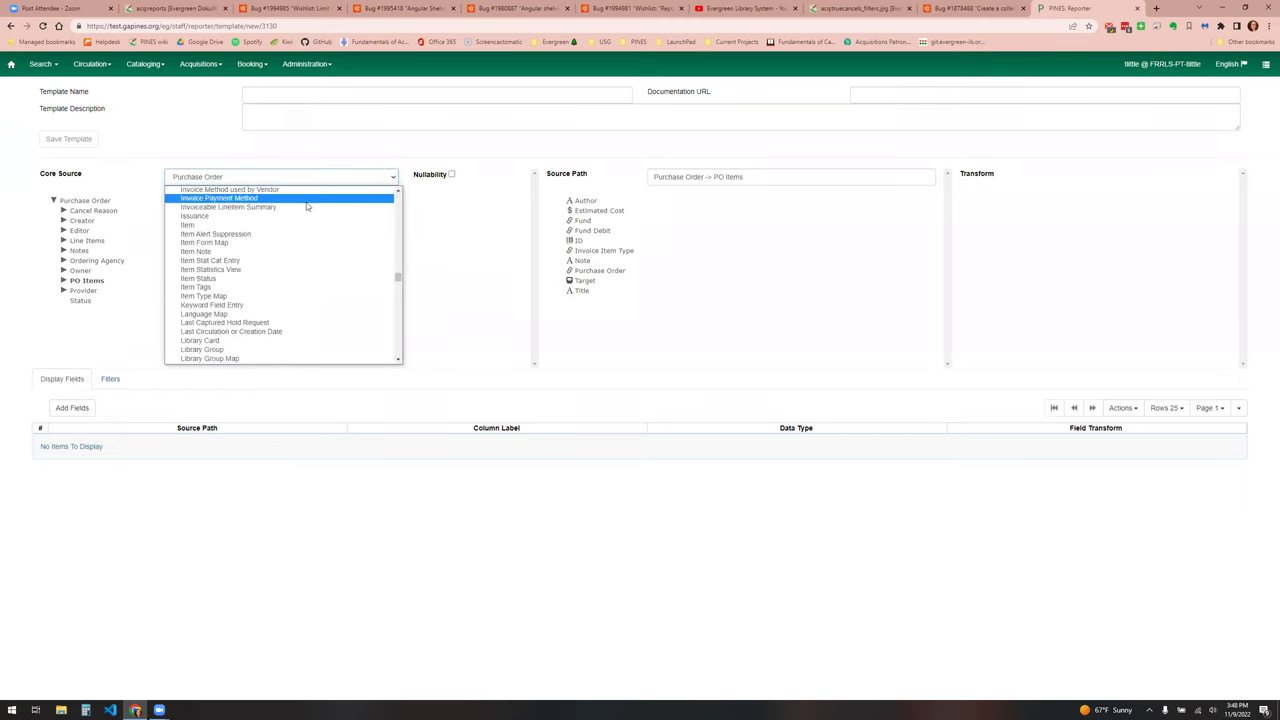
pyautogui.scroll(4, 303, 210)
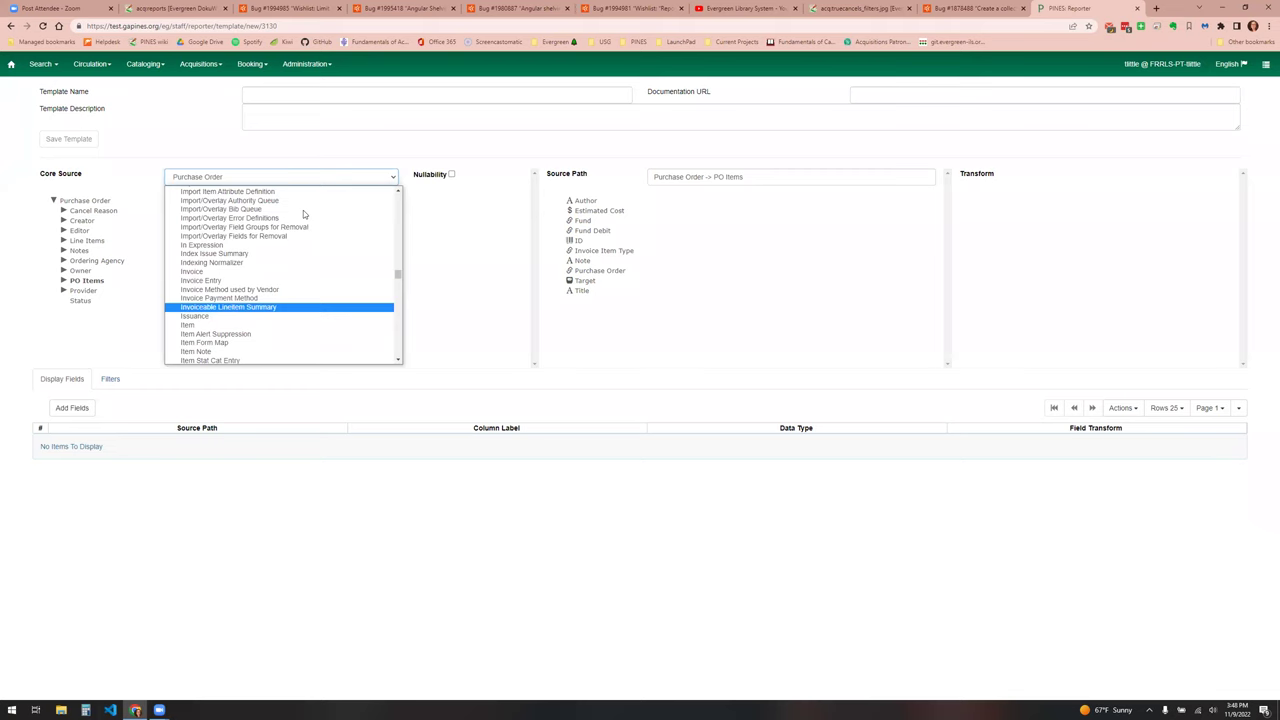
pyautogui.click(251, 272)
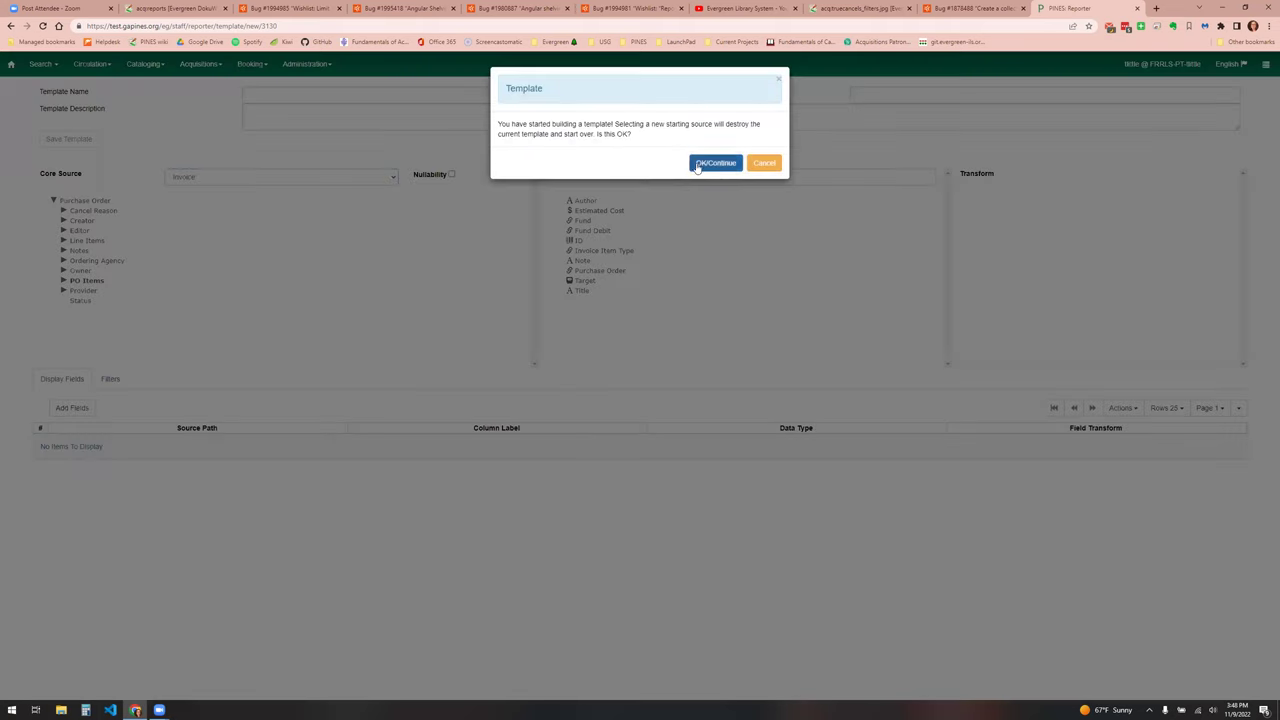
# Confirm restarting on Invoice, expand it, and list the Invoice Items fields.
pyautogui.click(716, 163)
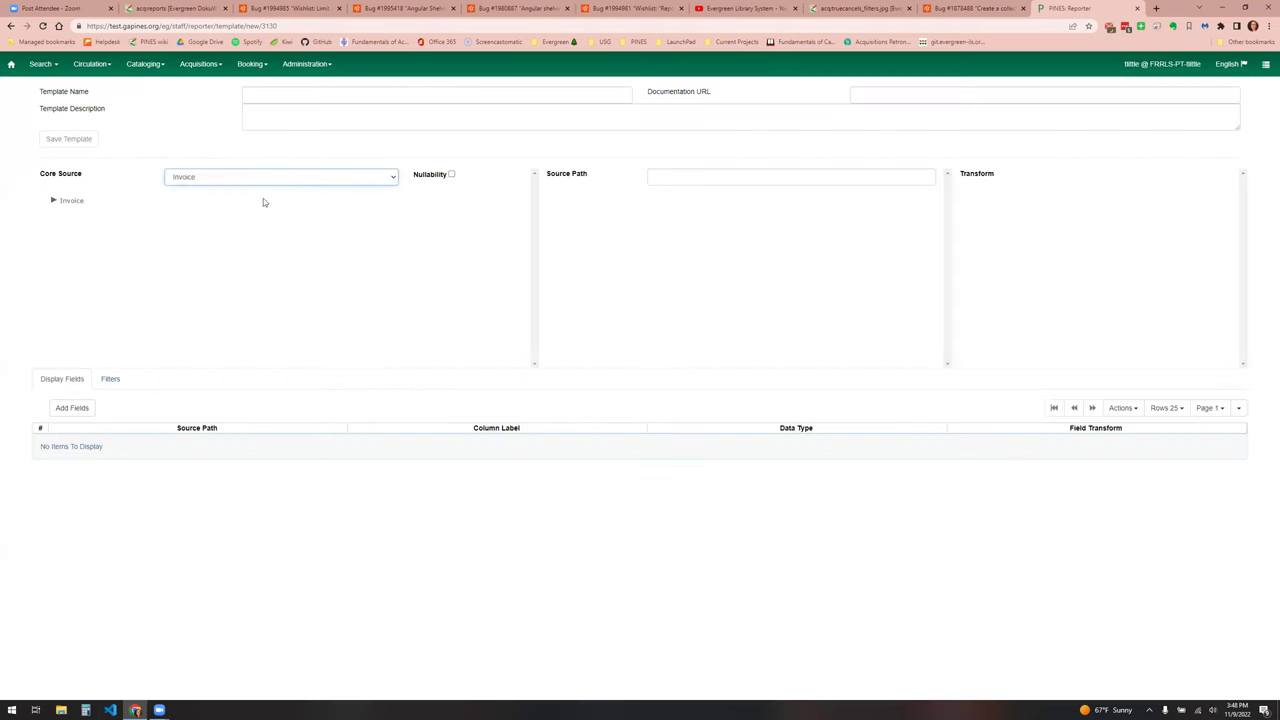
pyautogui.click(54, 202)
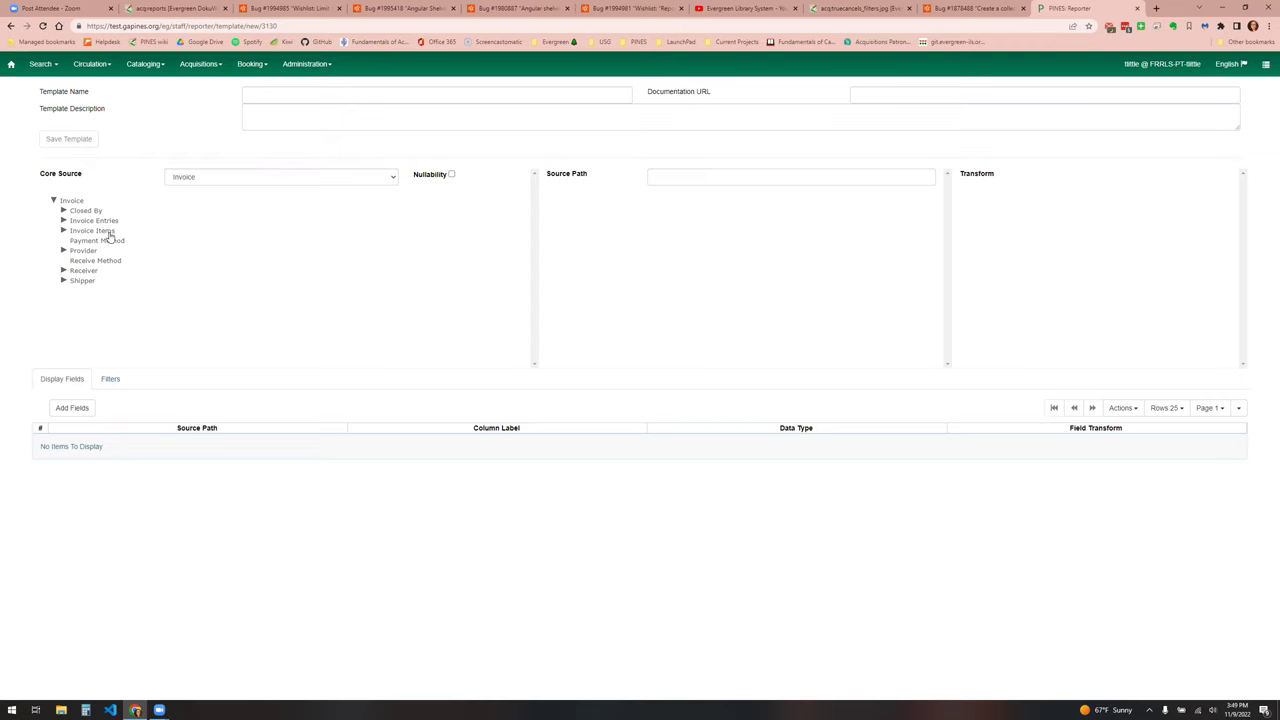
pyautogui.click(105, 231)
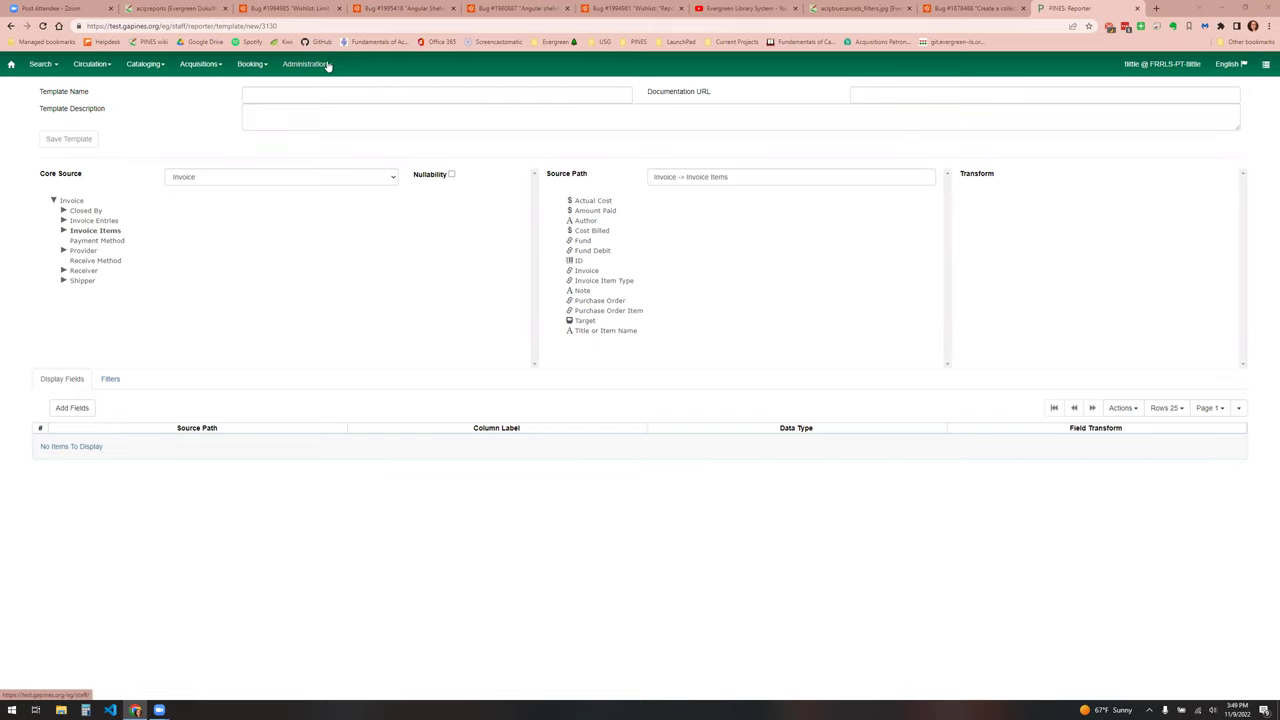
# On the Reports page, open Shared Folders > Templates > PINESacqadmin > Providers (PINES).
pyautogui.click(327, 65)
pyautogui.click(335, 176)
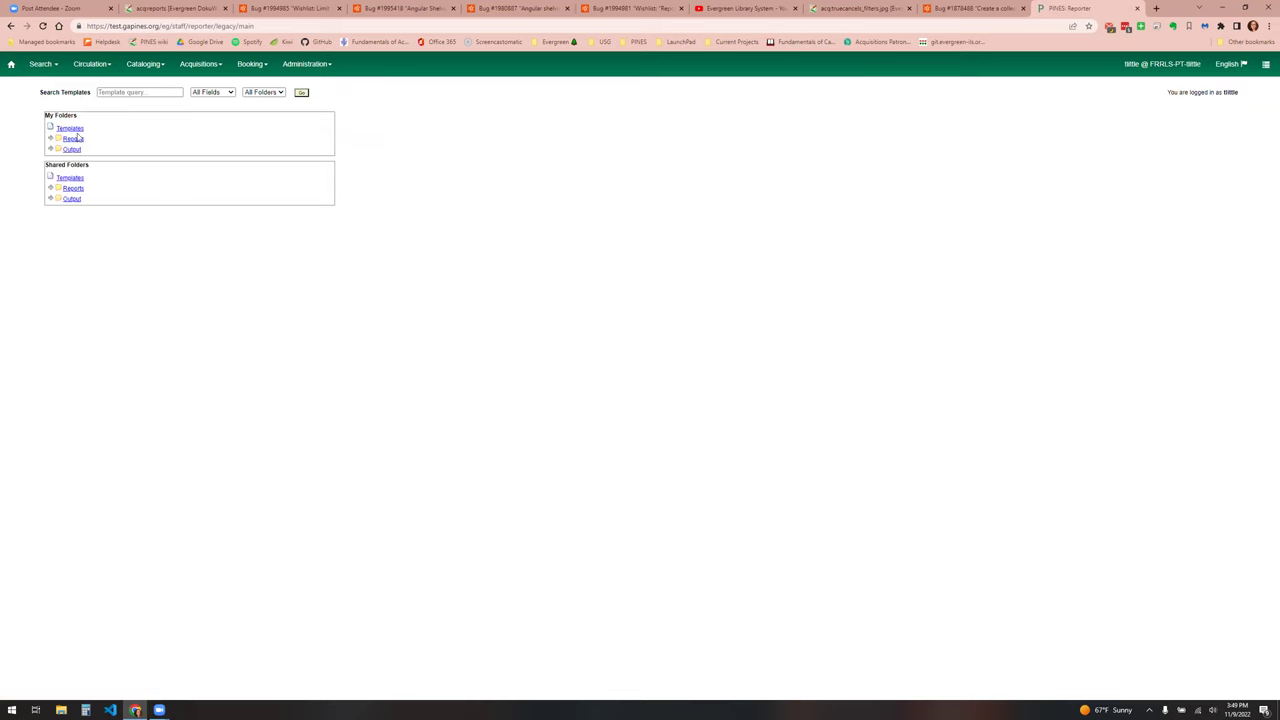
pyautogui.click(58, 172)
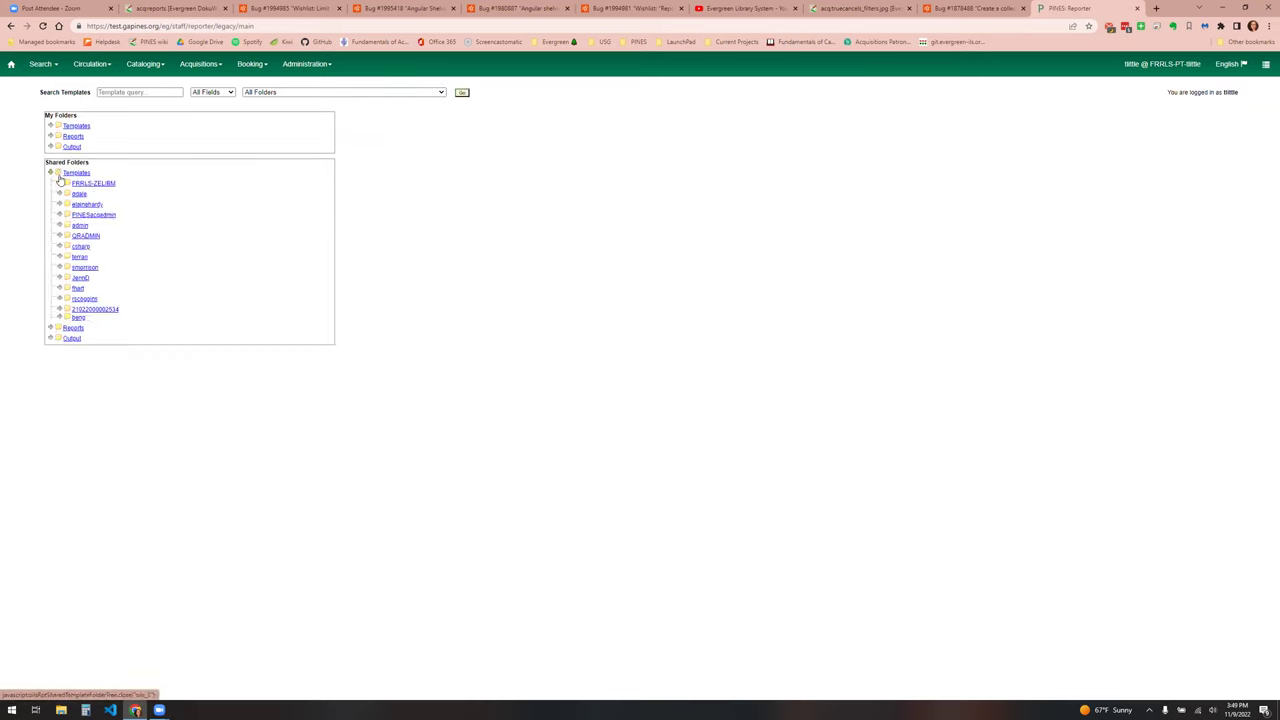
pyautogui.click(60, 215)
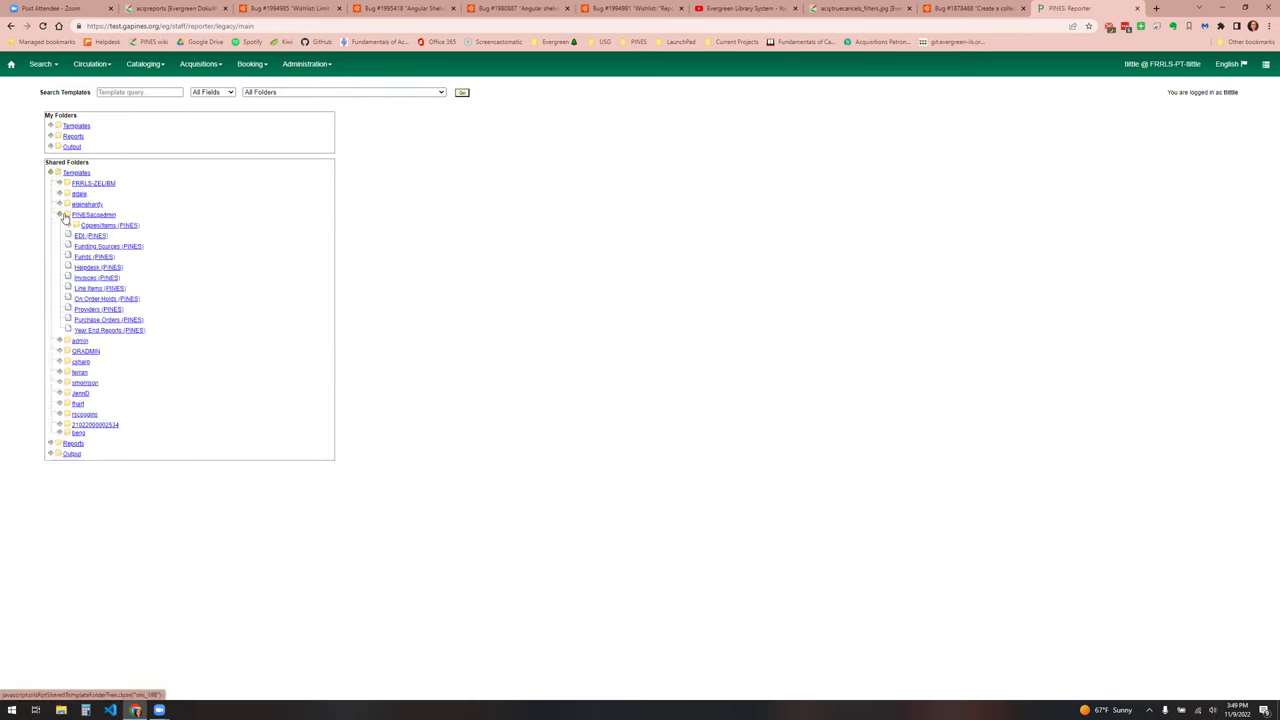
pyautogui.click(101, 310)
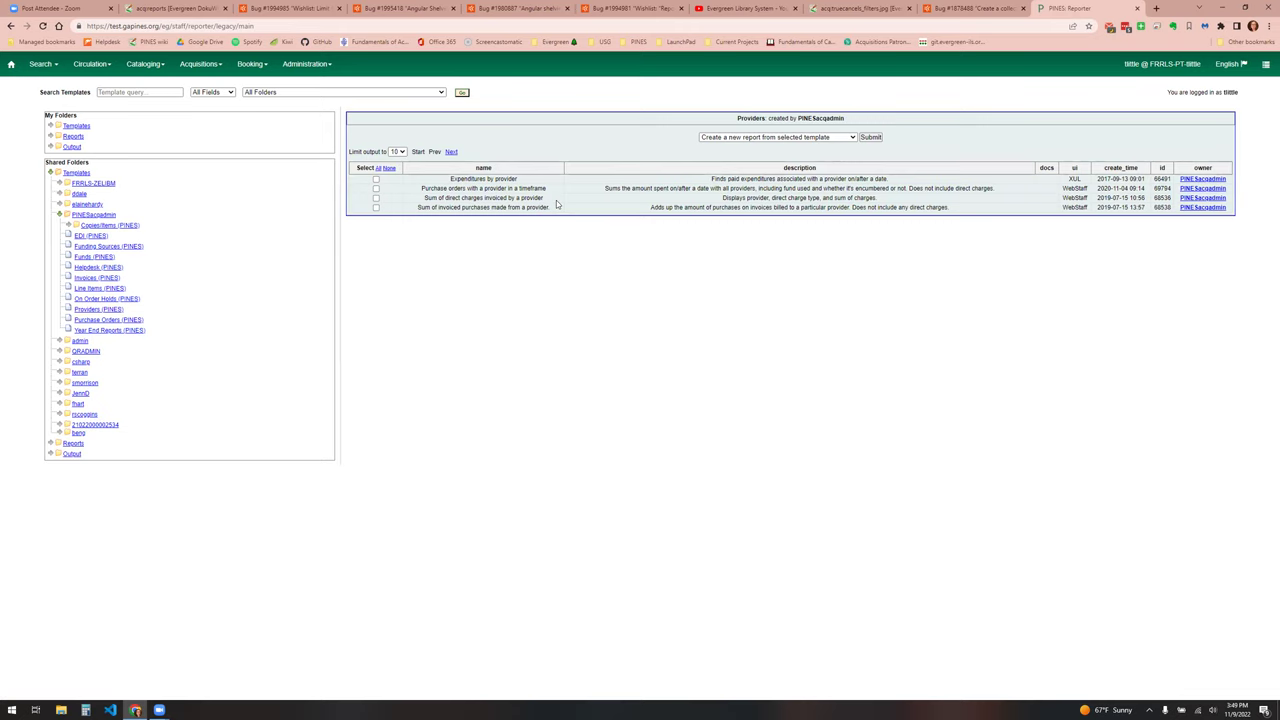
# Create a new report from the 'Sum of direct charges invoiced by a provider' template.
pyautogui.click(376, 198)
pyautogui.click(869, 138)
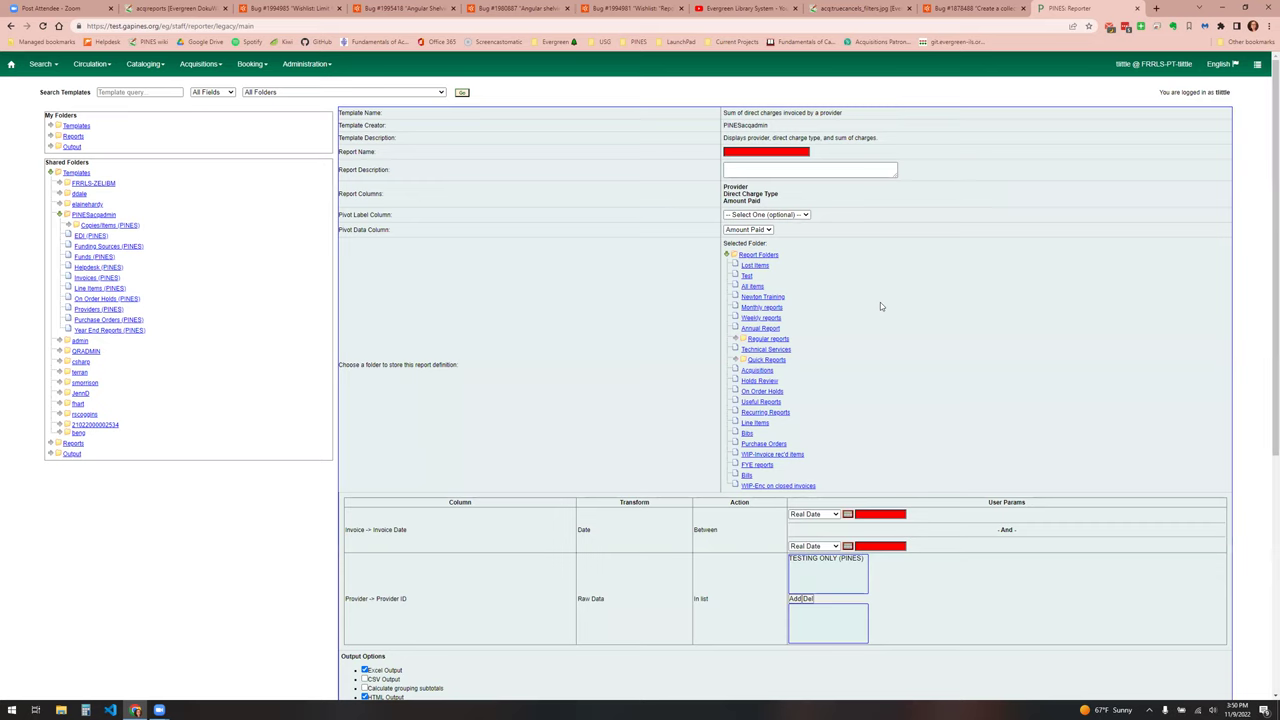
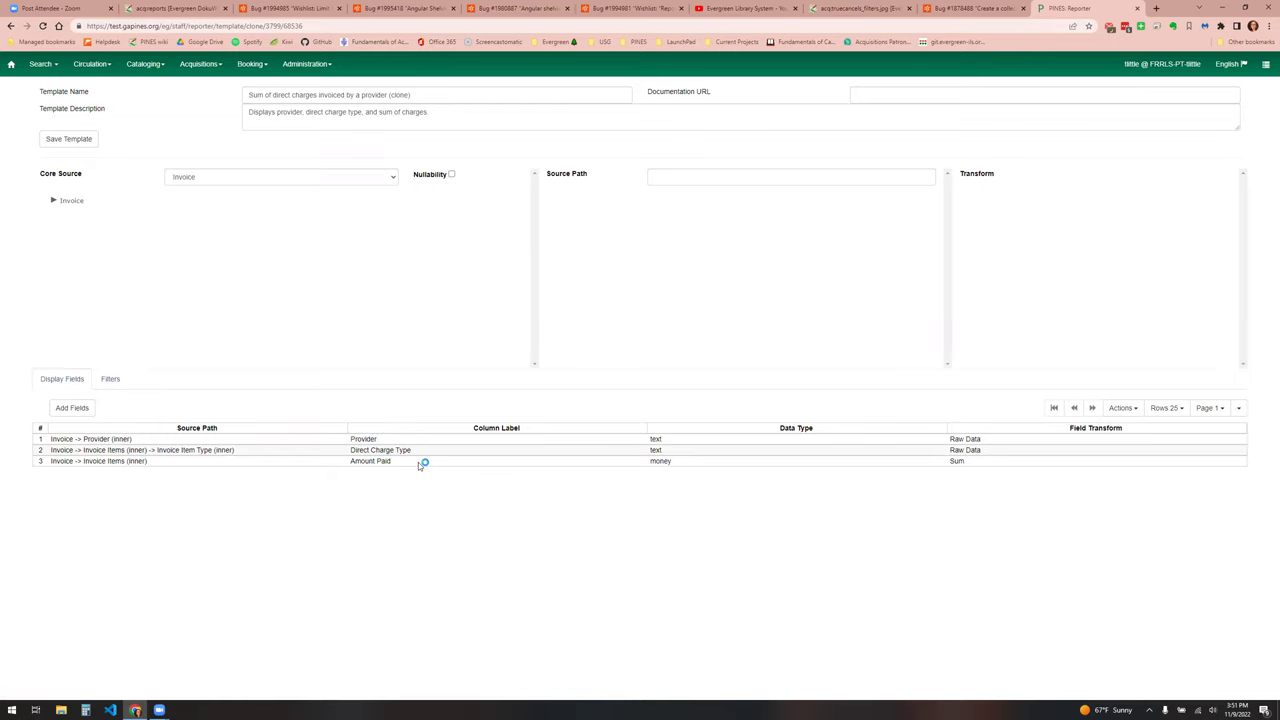
# Open the Reporter and list the Funds (PINES) templates under Shared Folders > Templates > PINESacqadmin.
pyautogui.click(318, 64)
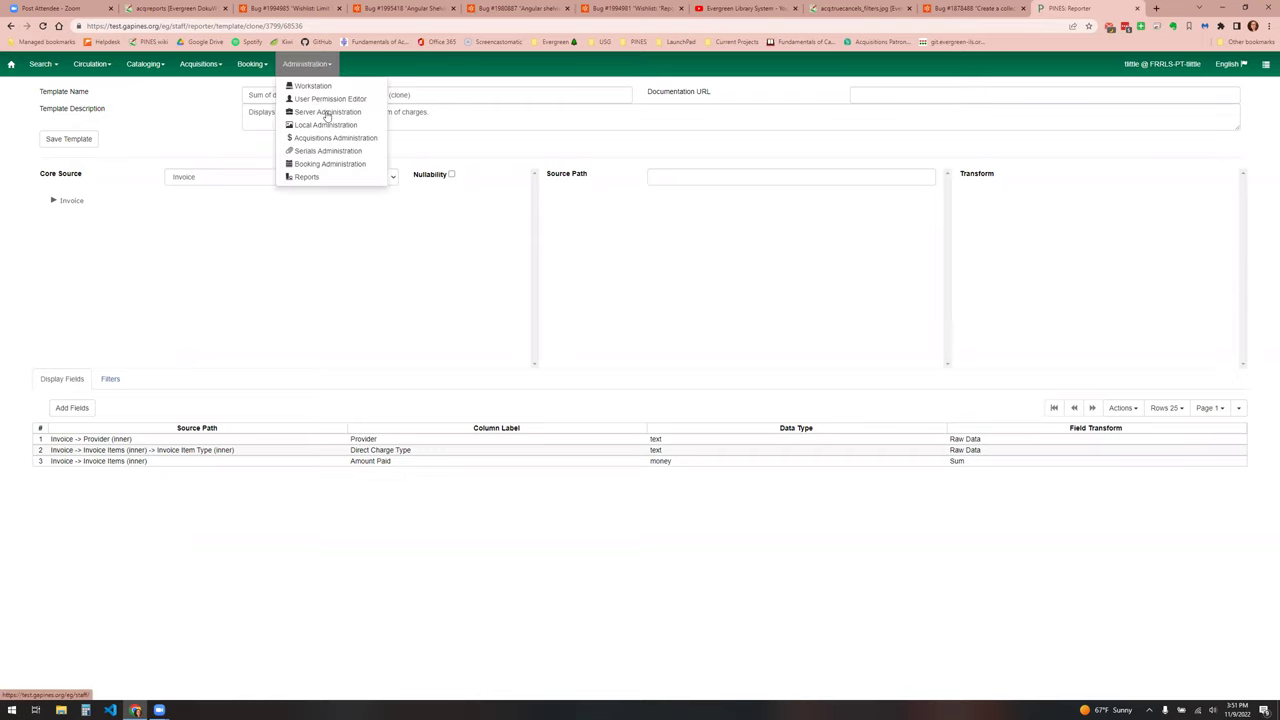
pyautogui.click(308, 177)
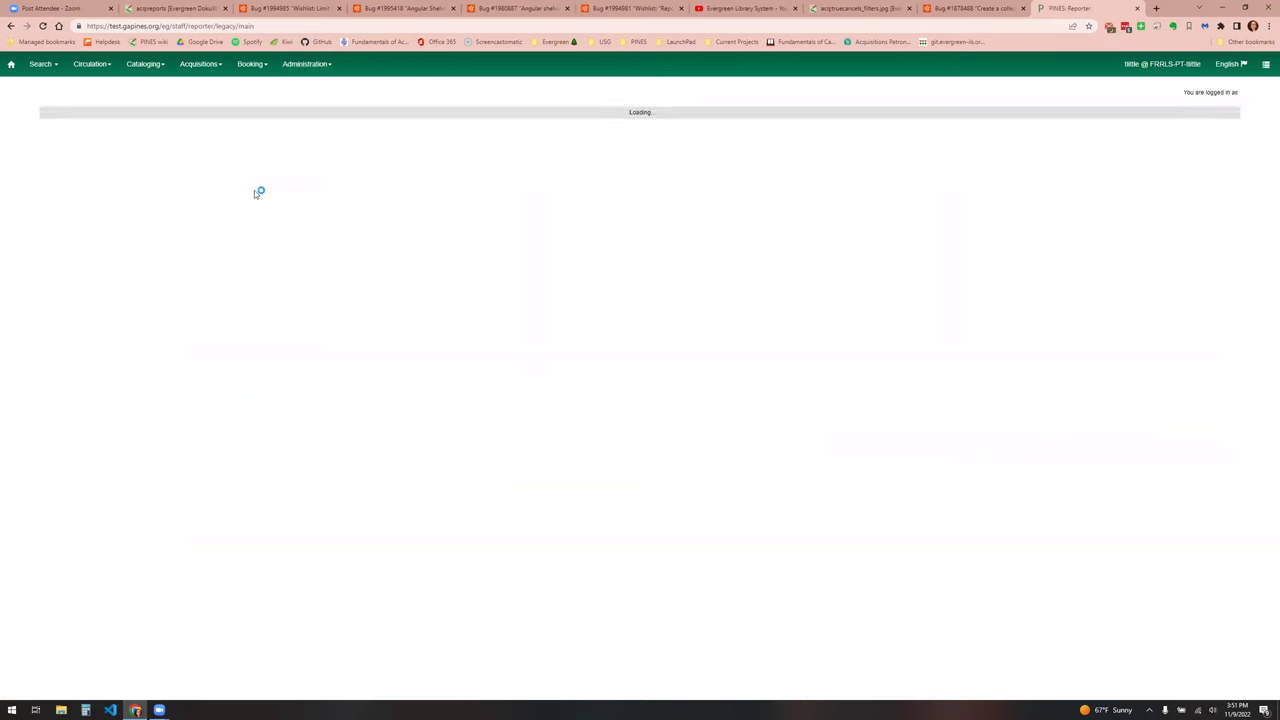
pyautogui.click(58, 176)
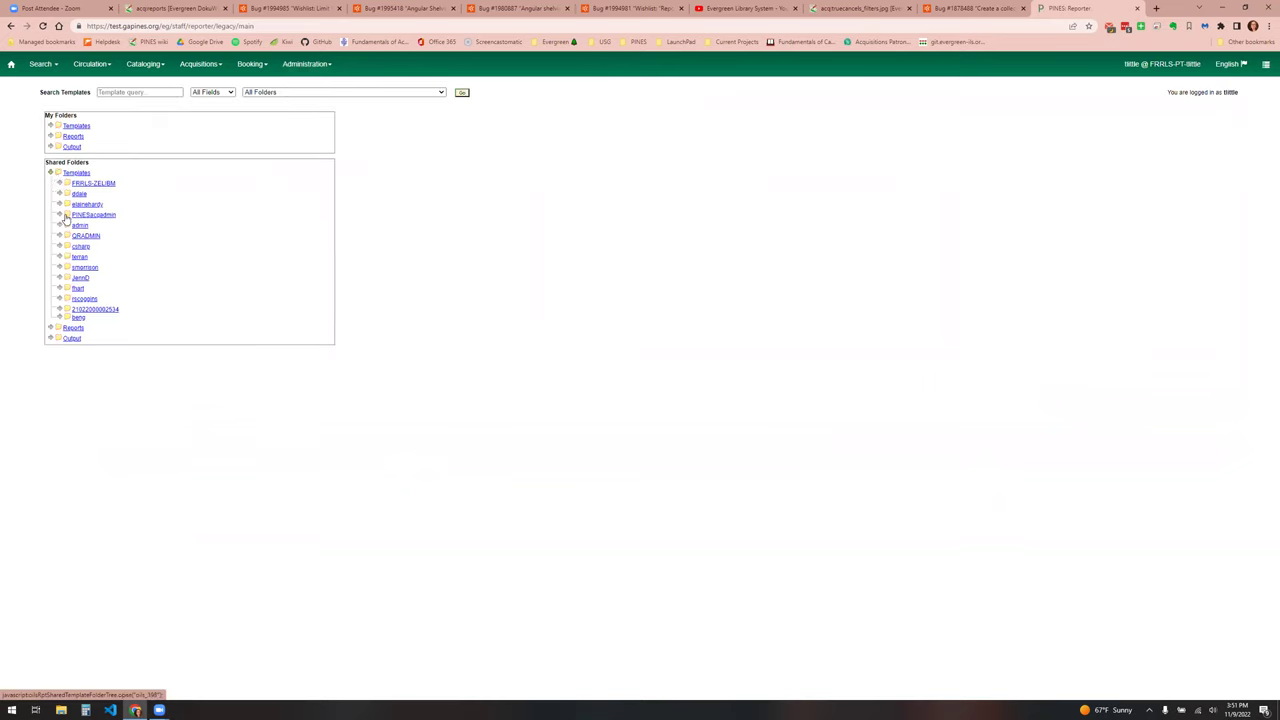
pyautogui.click(66, 217)
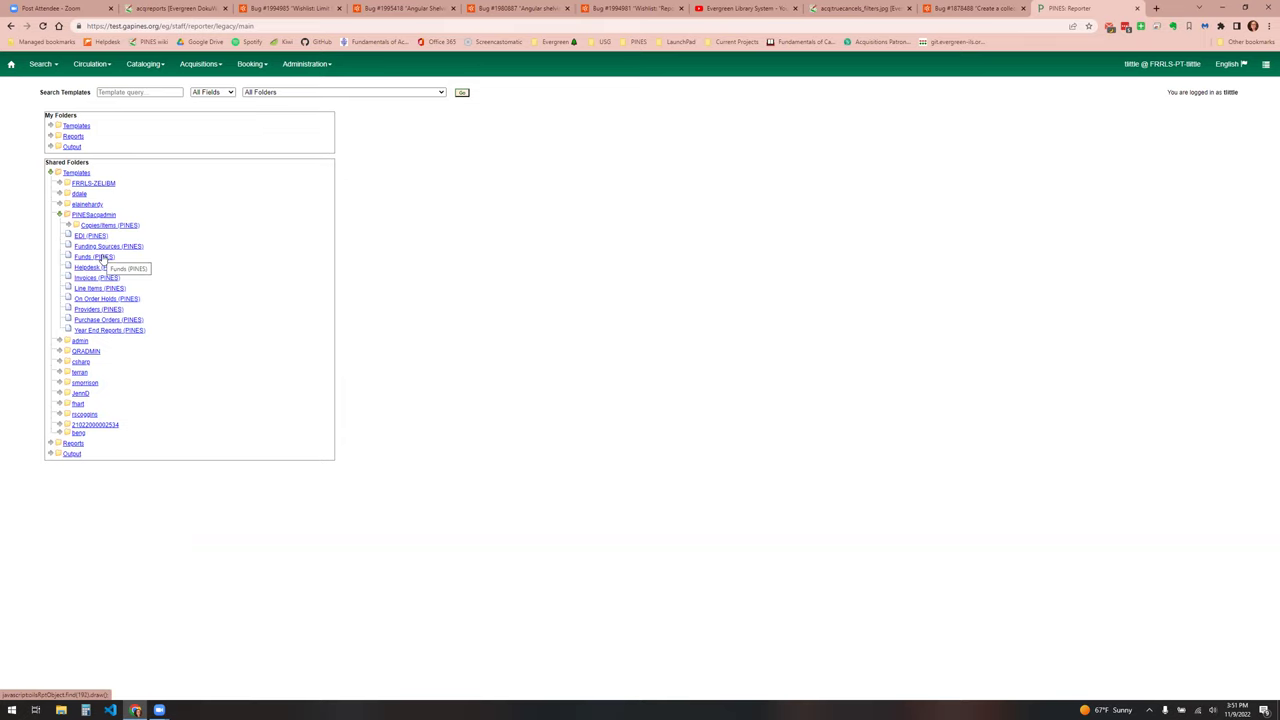
pyautogui.click(101, 260)
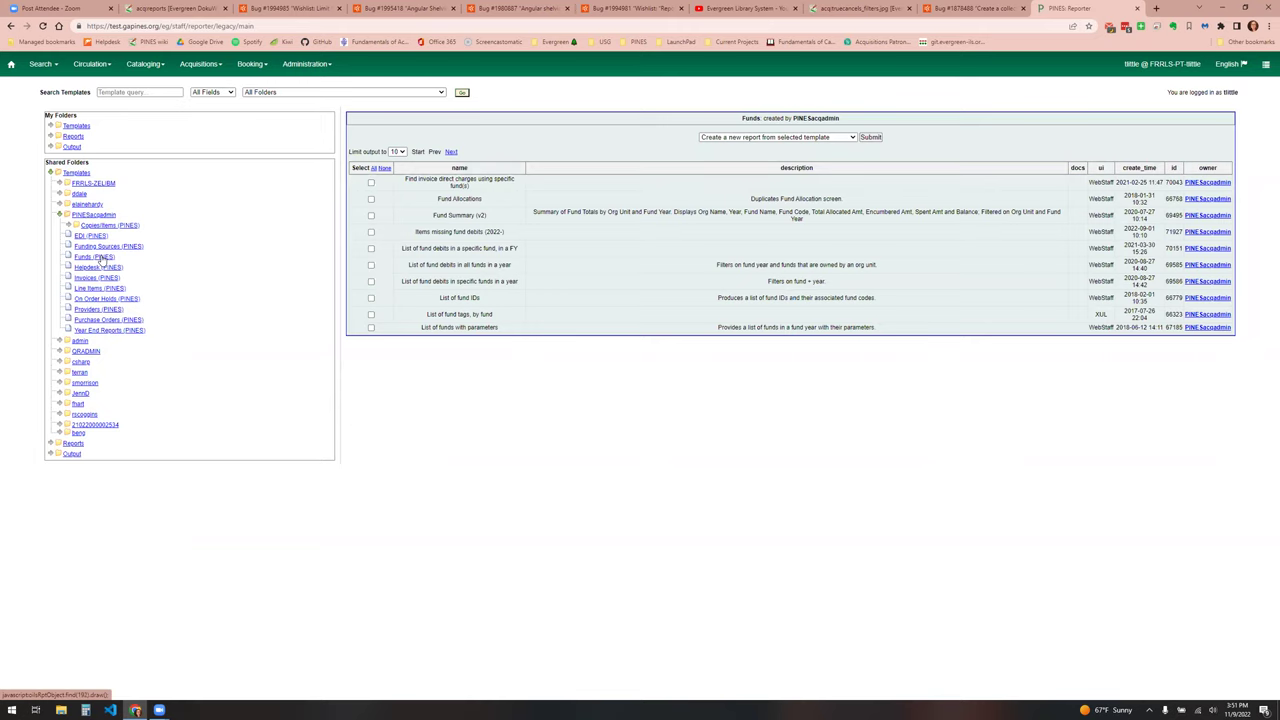
pyautogui.click(397, 152)
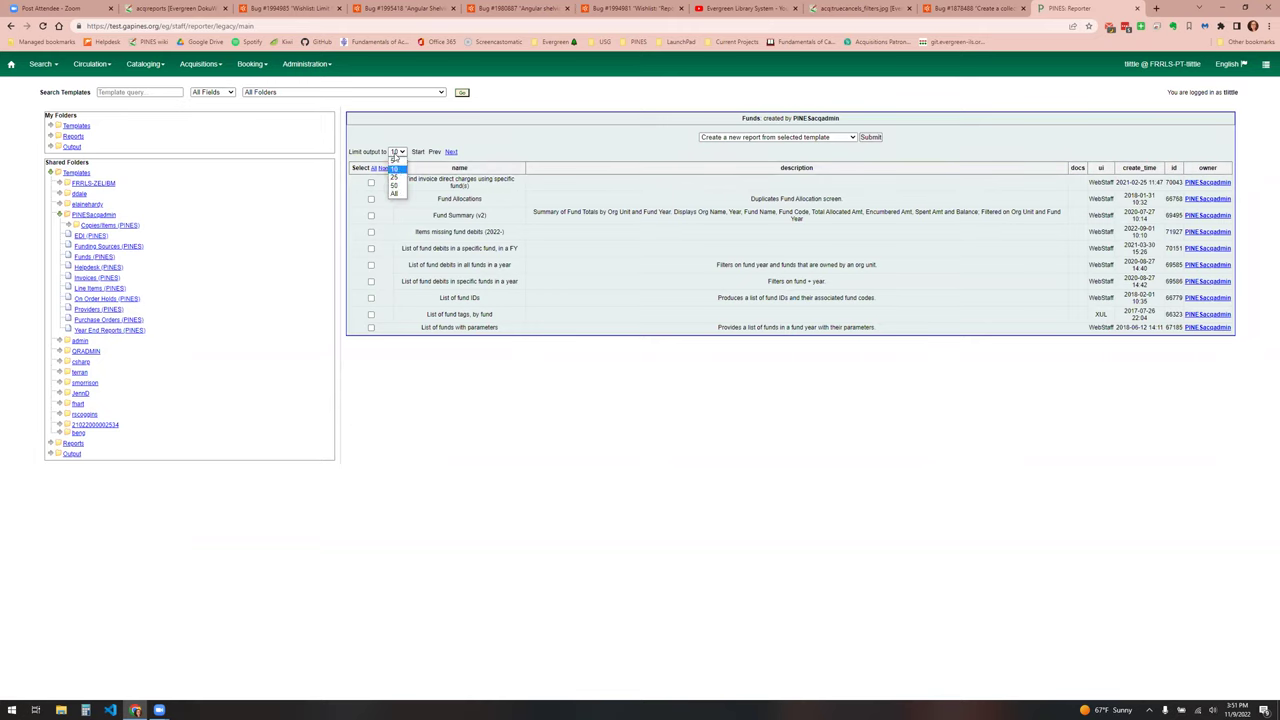
# Raise the template list limit to 50, leaving the action set to 'Create a new report'.
pyautogui.click(396, 186)
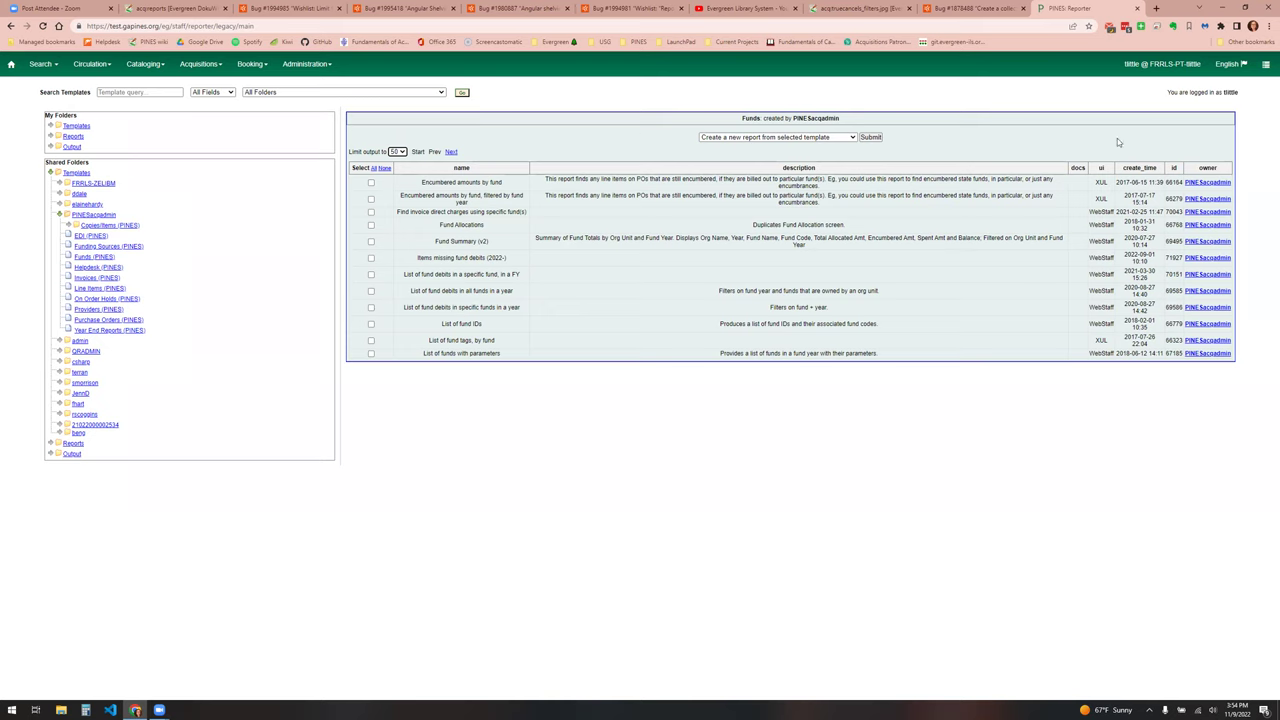
pyautogui.click(783, 139)
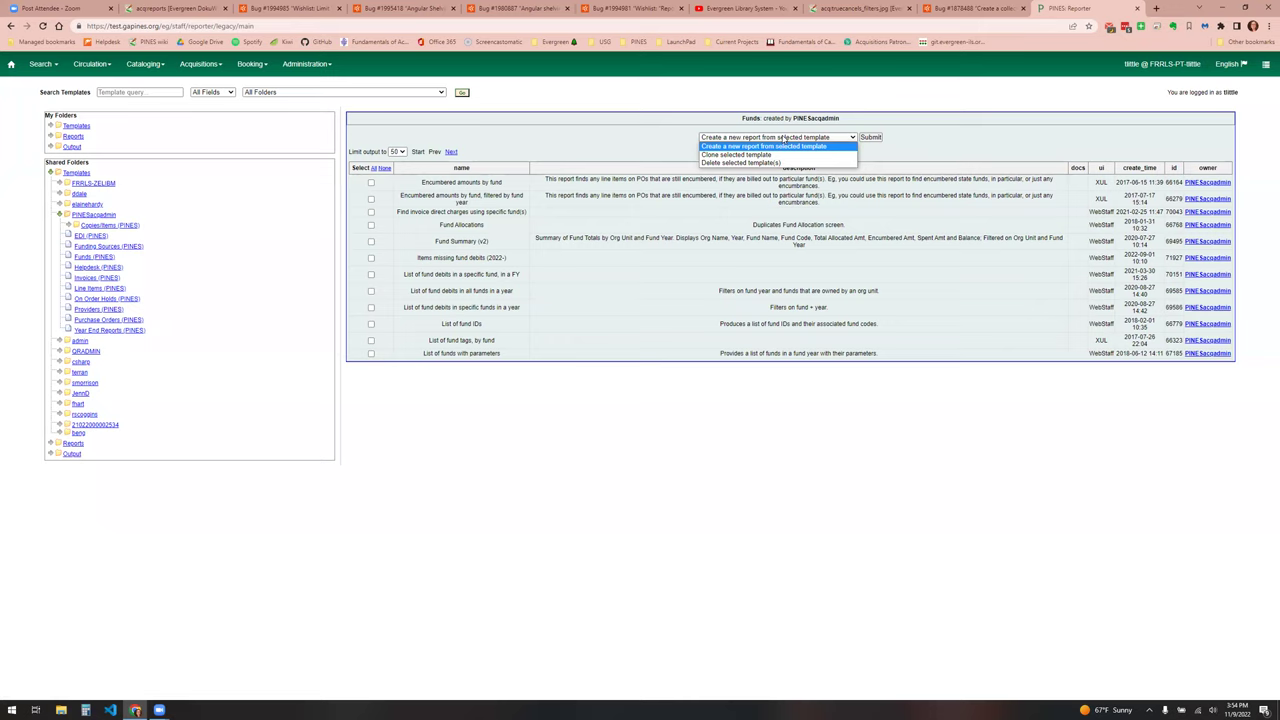
pyautogui.click(683, 151)
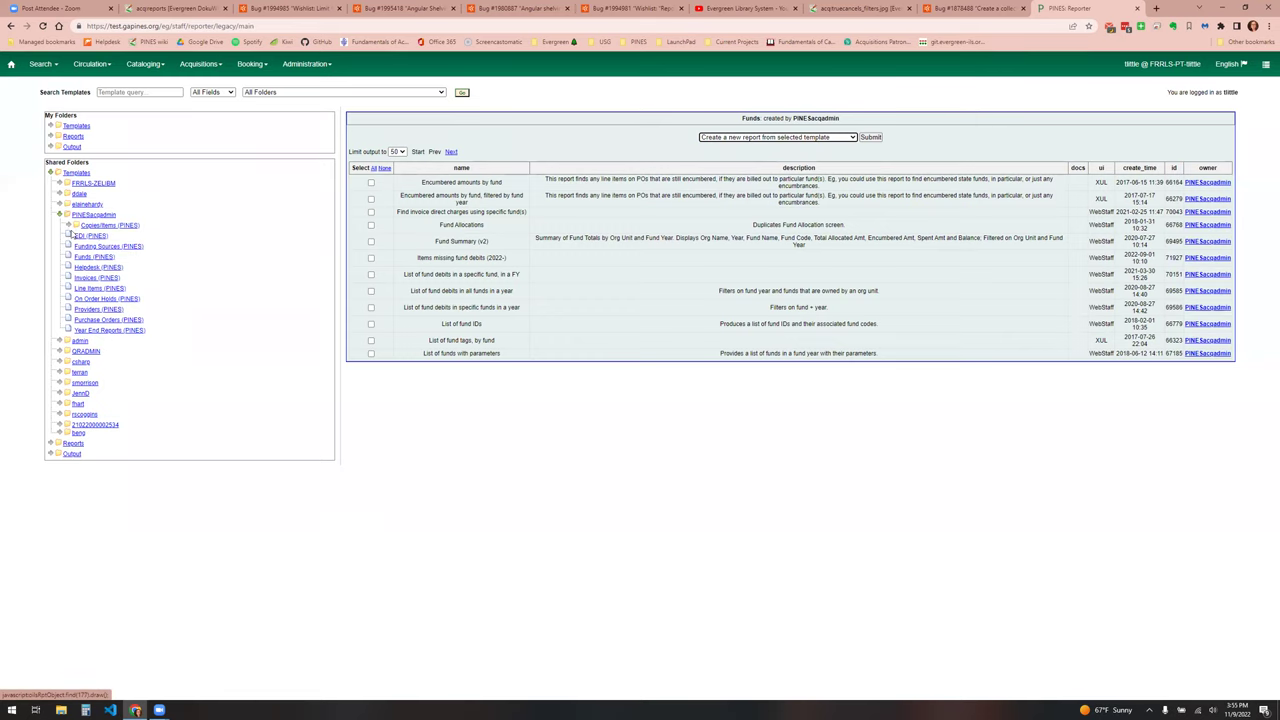
# Clone Orphaned Acq barcodes from Copies/Items (PINES) into the WIP-Enc on closed invoices folder.
pyautogui.click(90, 226)
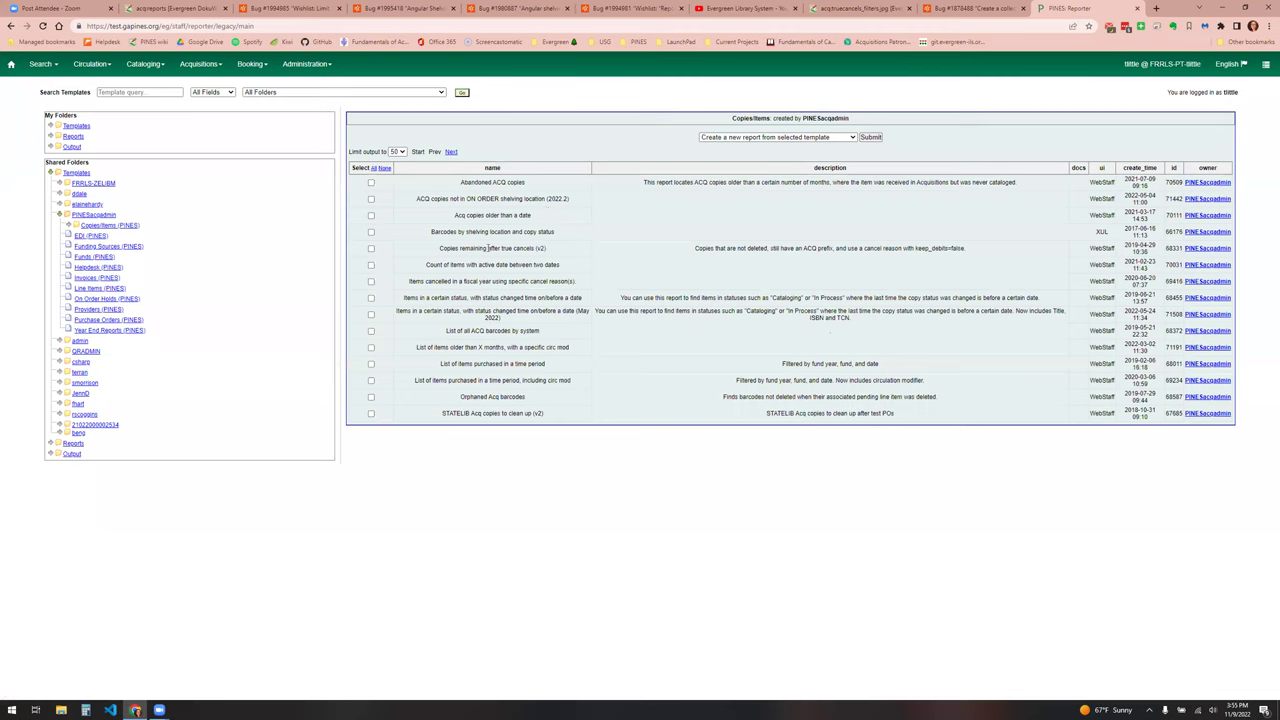
pyautogui.click(371, 397)
pyautogui.click(787, 137)
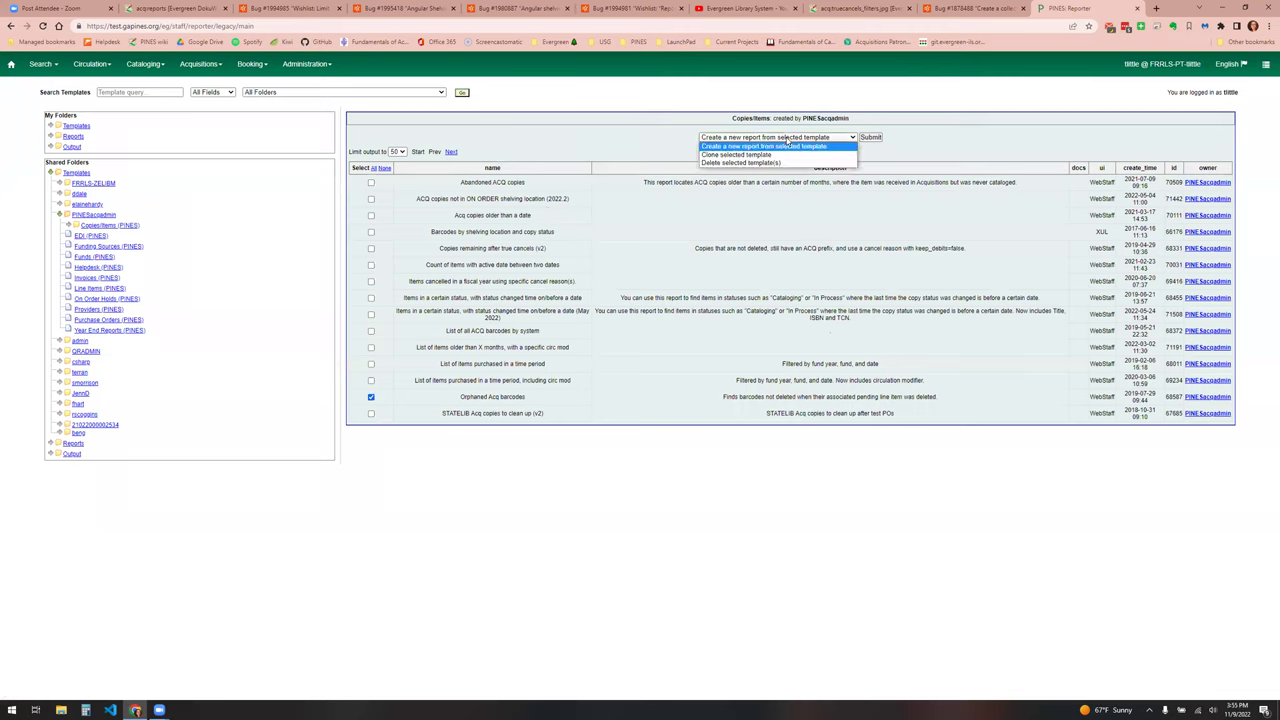
pyautogui.click(777, 155)
pyautogui.click(870, 137)
pyautogui.click(391, 455)
pyautogui.click(377, 470)
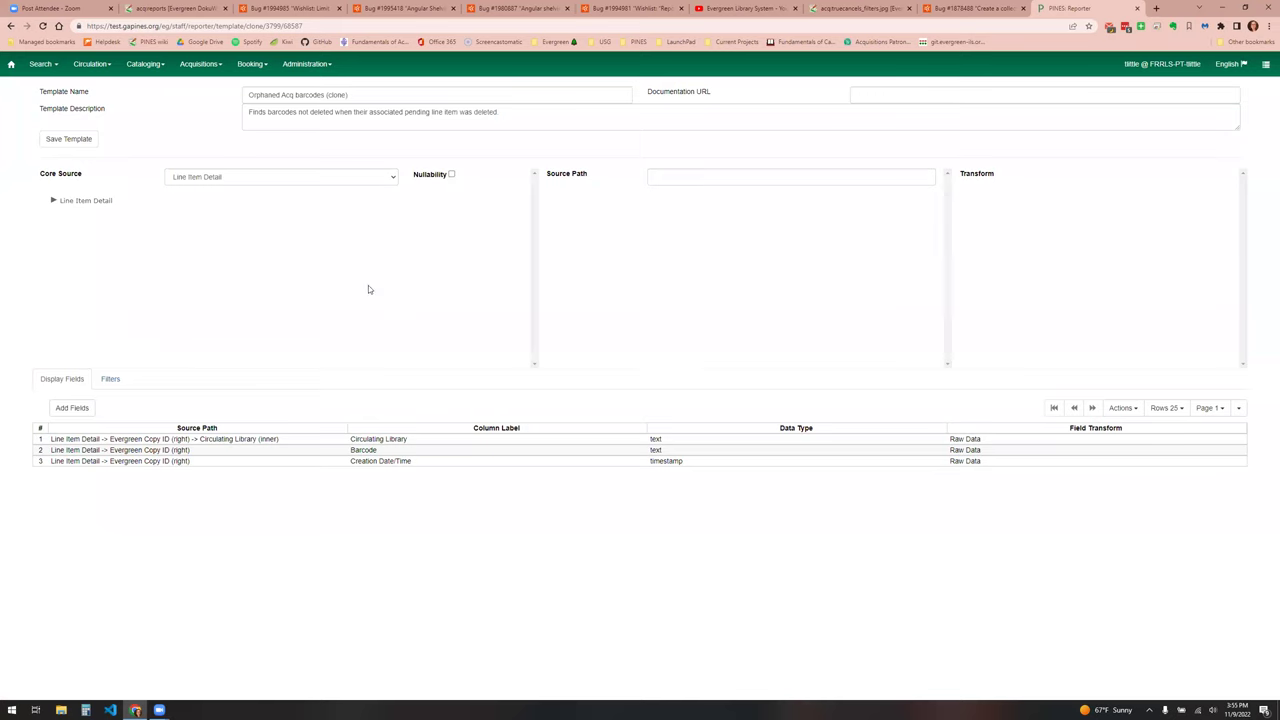
# Turn on Nullability and expand Line Item Detail to inspect Cancel Reason's join options.
pyautogui.click(451, 174)
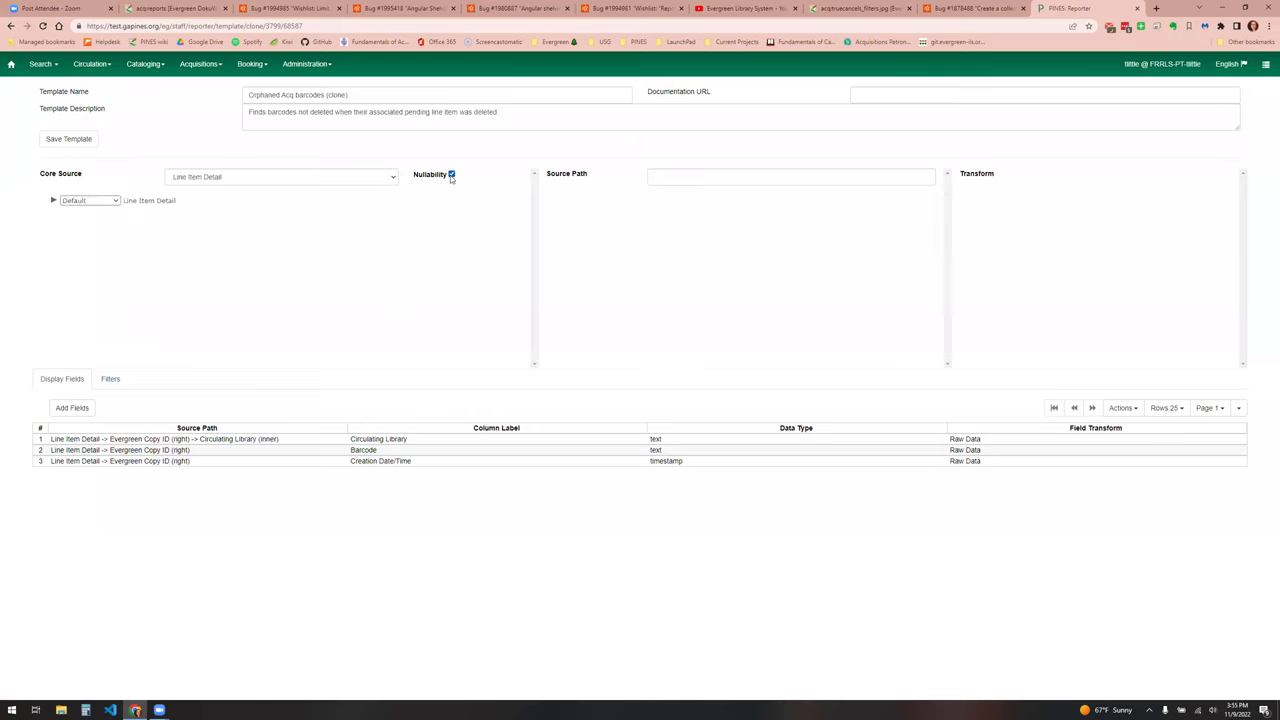
pyautogui.click(54, 200)
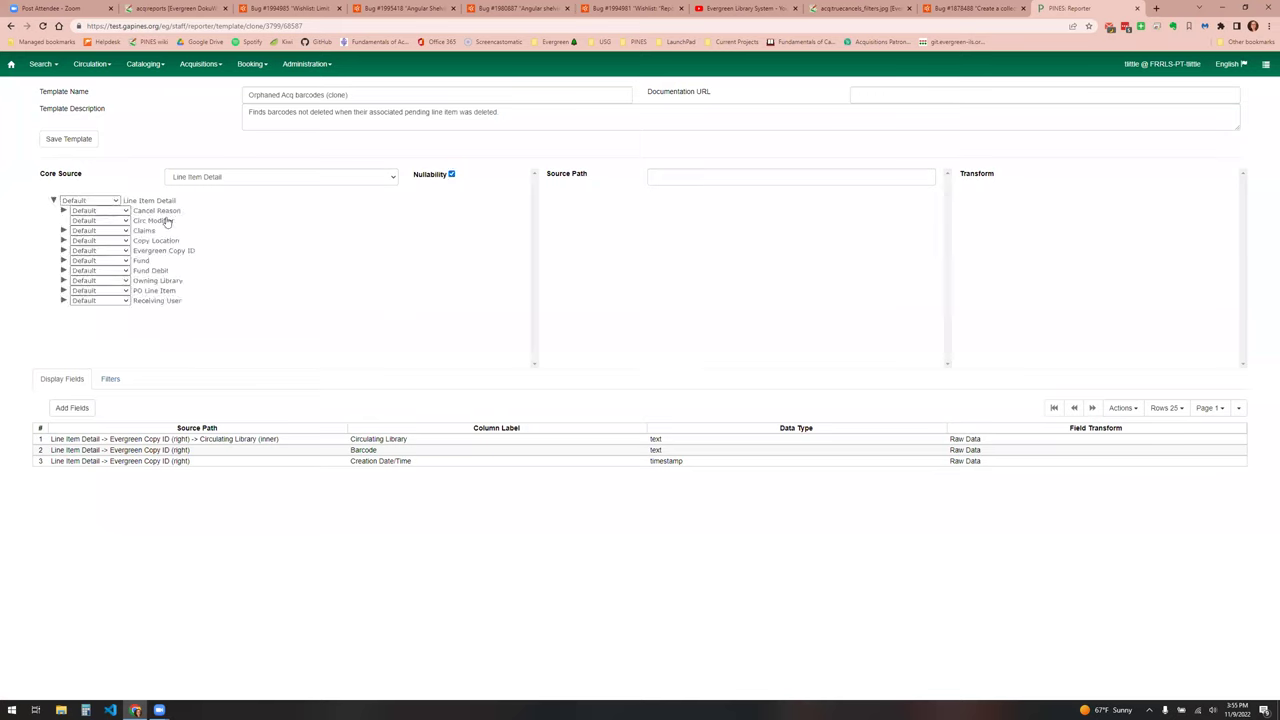
pyautogui.click(125, 211)
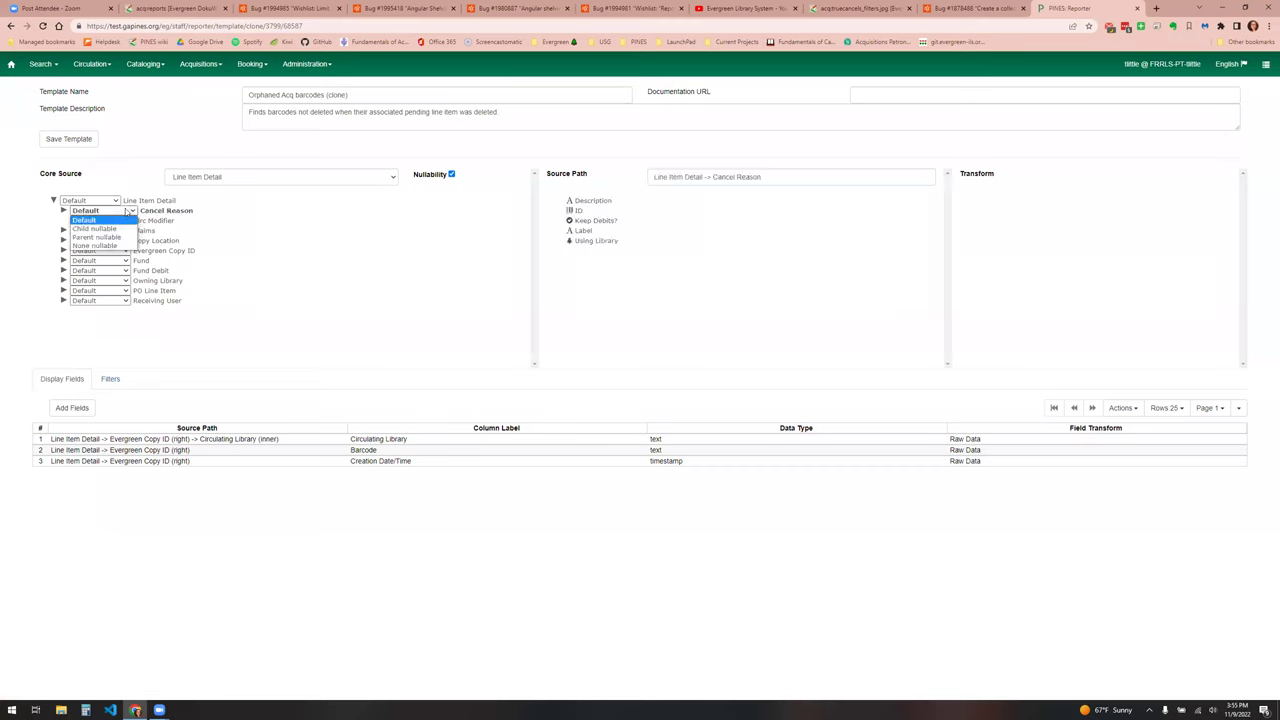
pyautogui.click(126, 211)
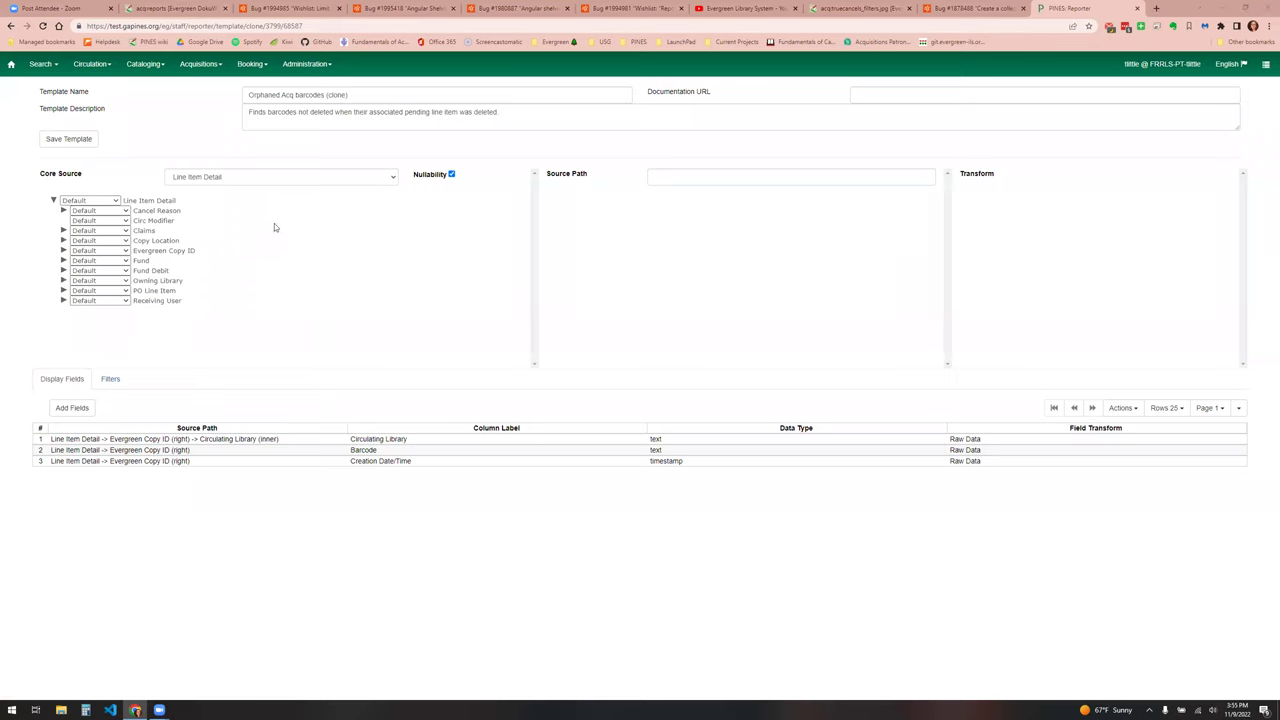
pyautogui.click(124, 211)
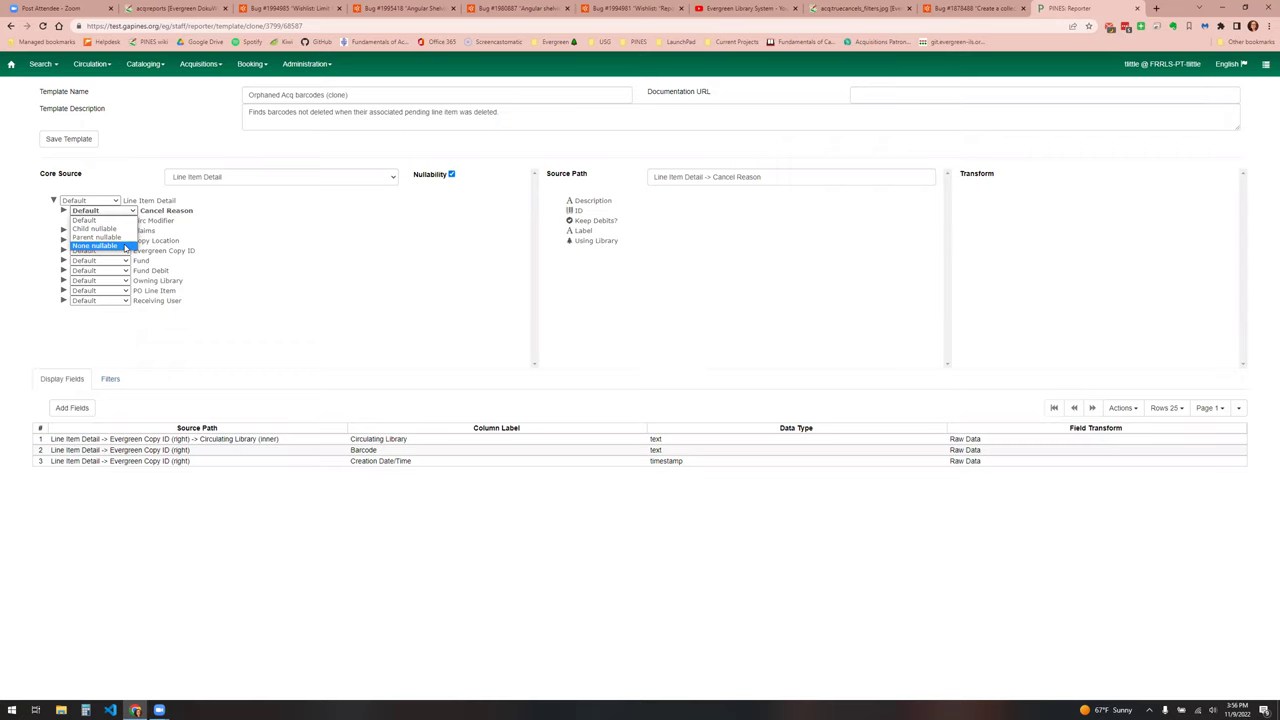
pyautogui.click(155, 201)
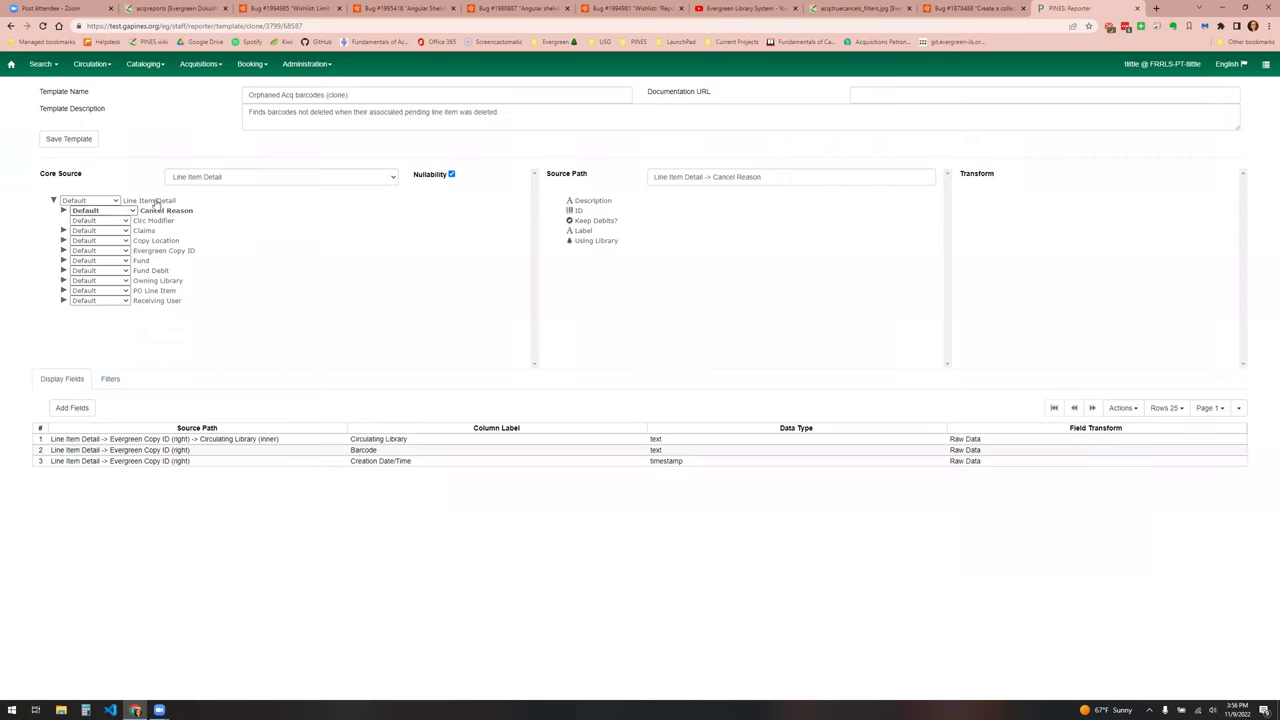
# Set the Cancel Reason join to None nullable (inner).
pyautogui.click(162, 201)
pyautogui.click(172, 211)
pyautogui.click(124, 212)
pyautogui.click(136, 226)
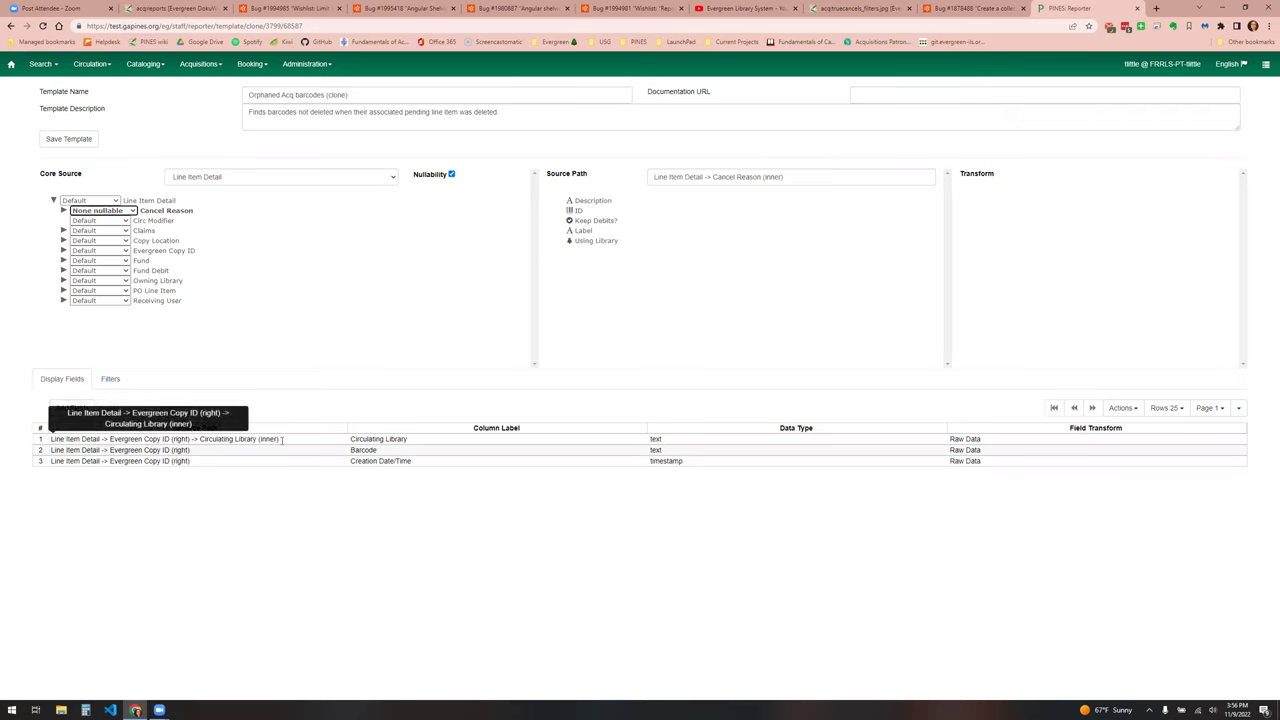
pyautogui.click(121, 213)
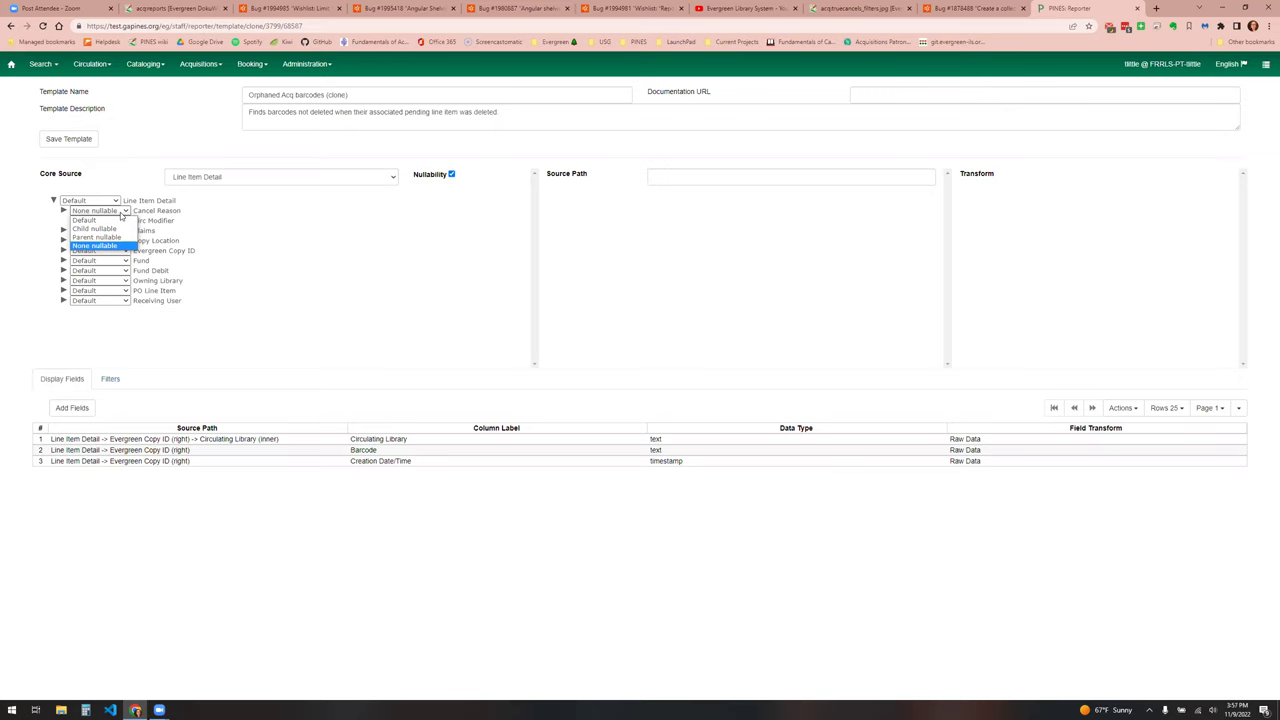
# Switch Cancel Reason to Child nullable and add its ID field to the display fields.
pyautogui.click(121, 214)
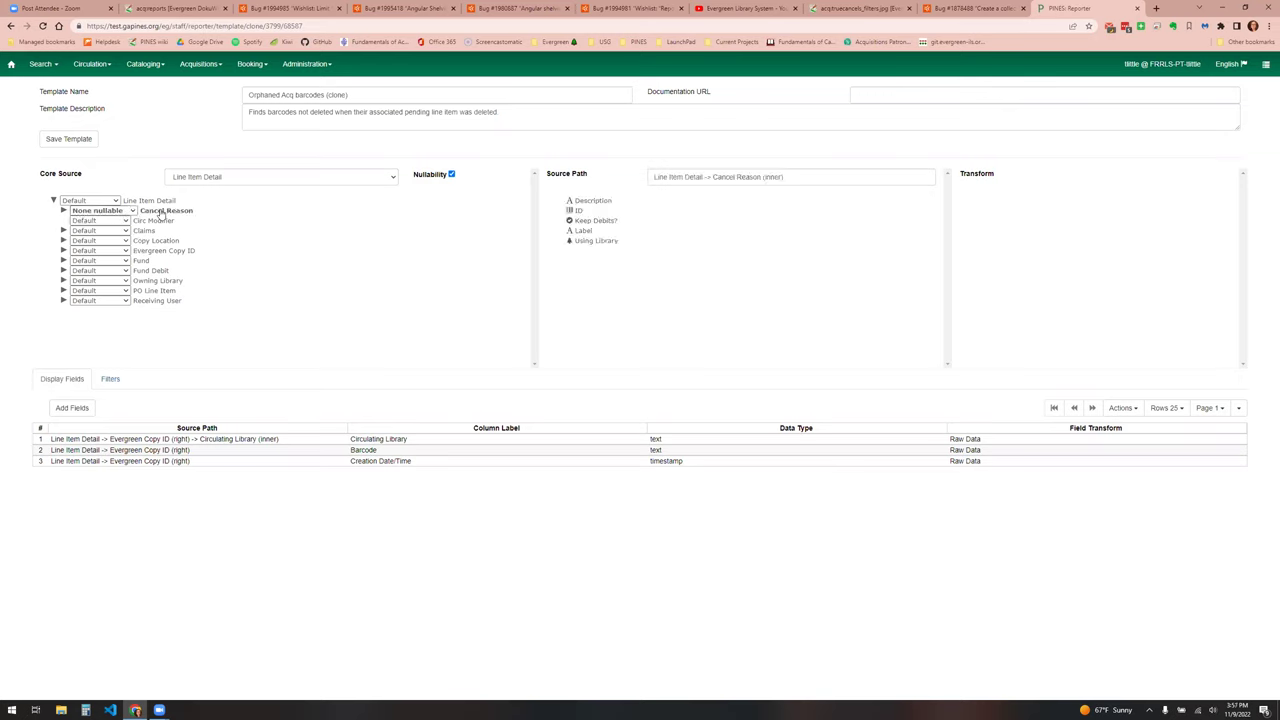
pyautogui.click(121, 214)
pyautogui.click(105, 228)
pyautogui.click(578, 211)
pyautogui.click(74, 408)
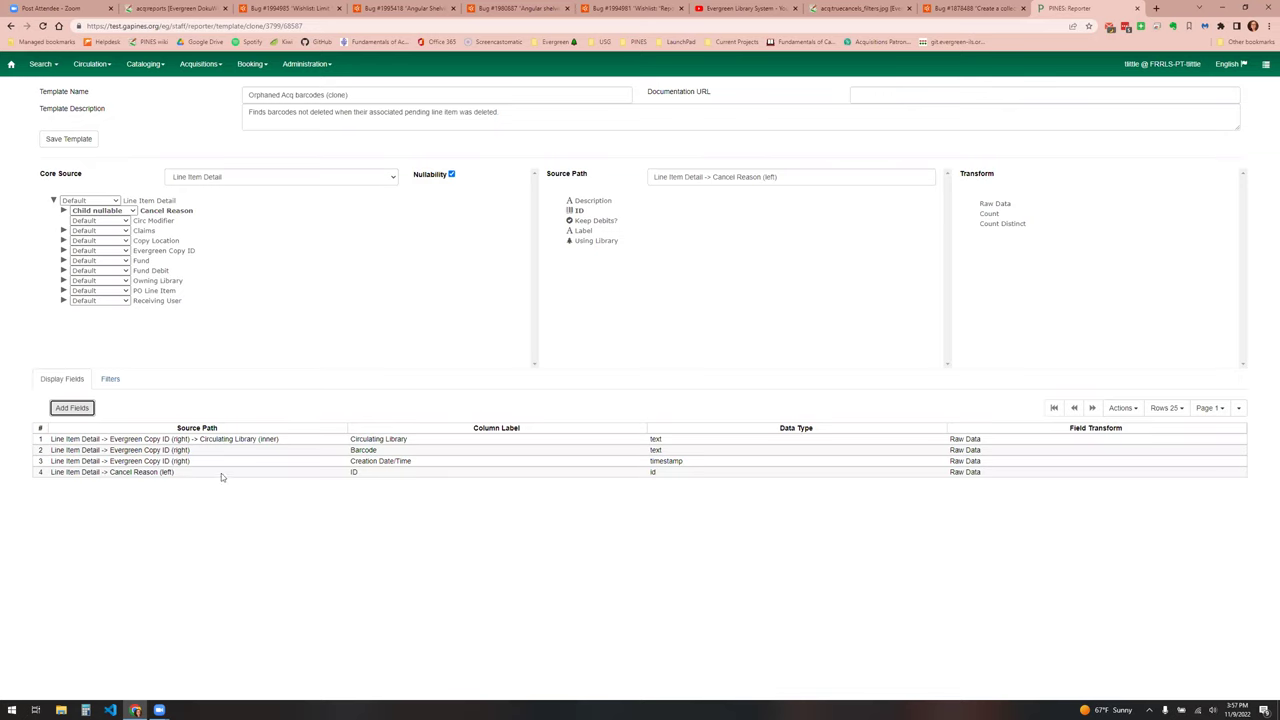
# Remove the Creation Date/Time field and add Cancel Reason's ID through a Parent nullable join.
pyautogui.rightClick(219, 466)
pyautogui.click(250, 544)
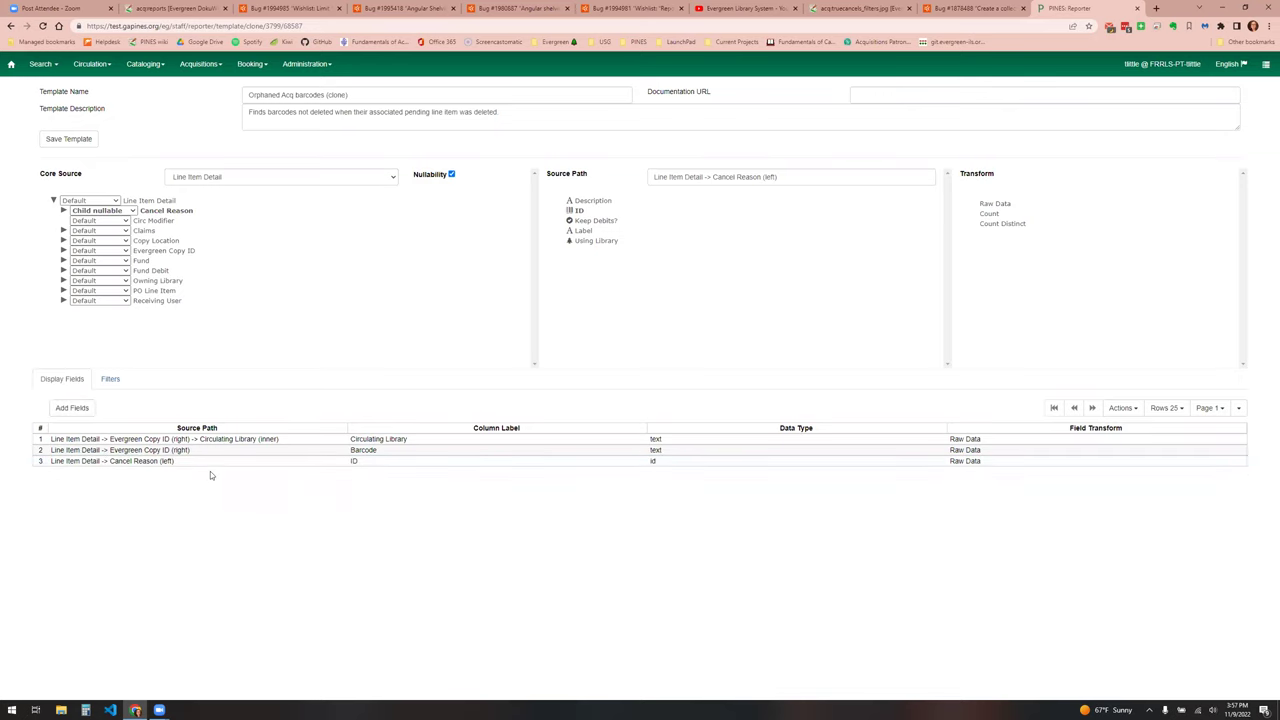
pyautogui.click(128, 210)
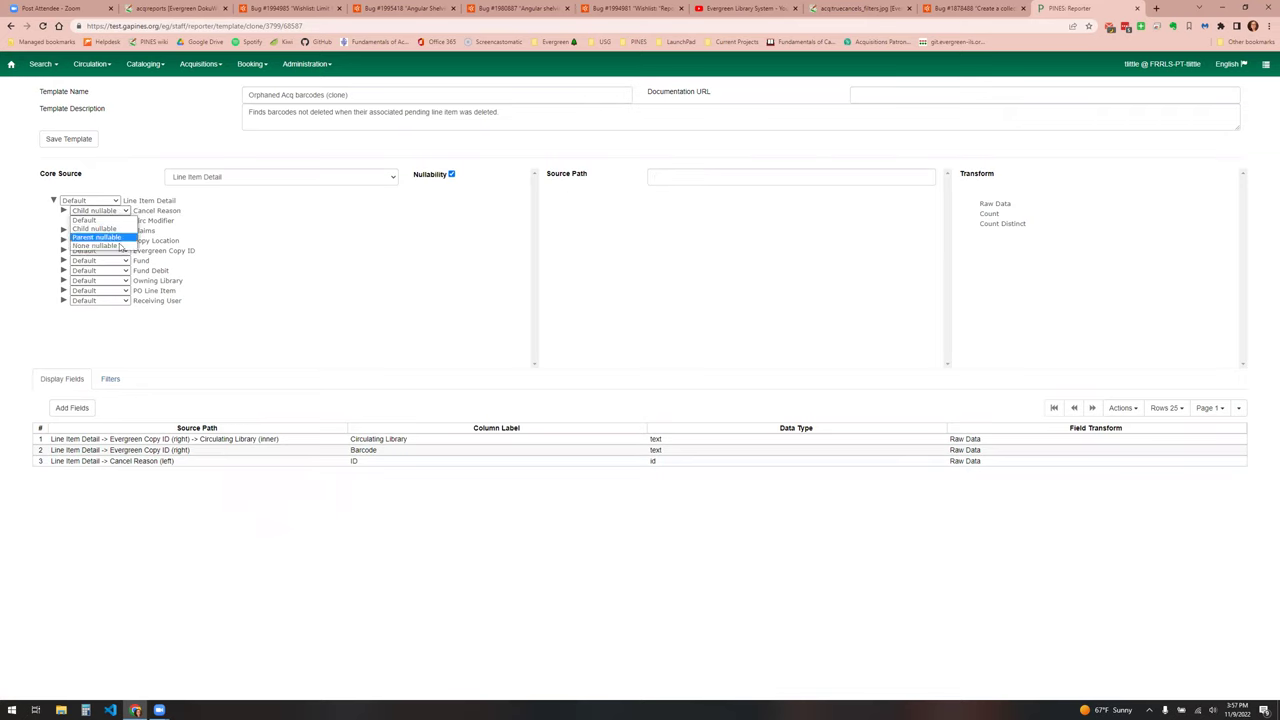
pyautogui.click(100, 237)
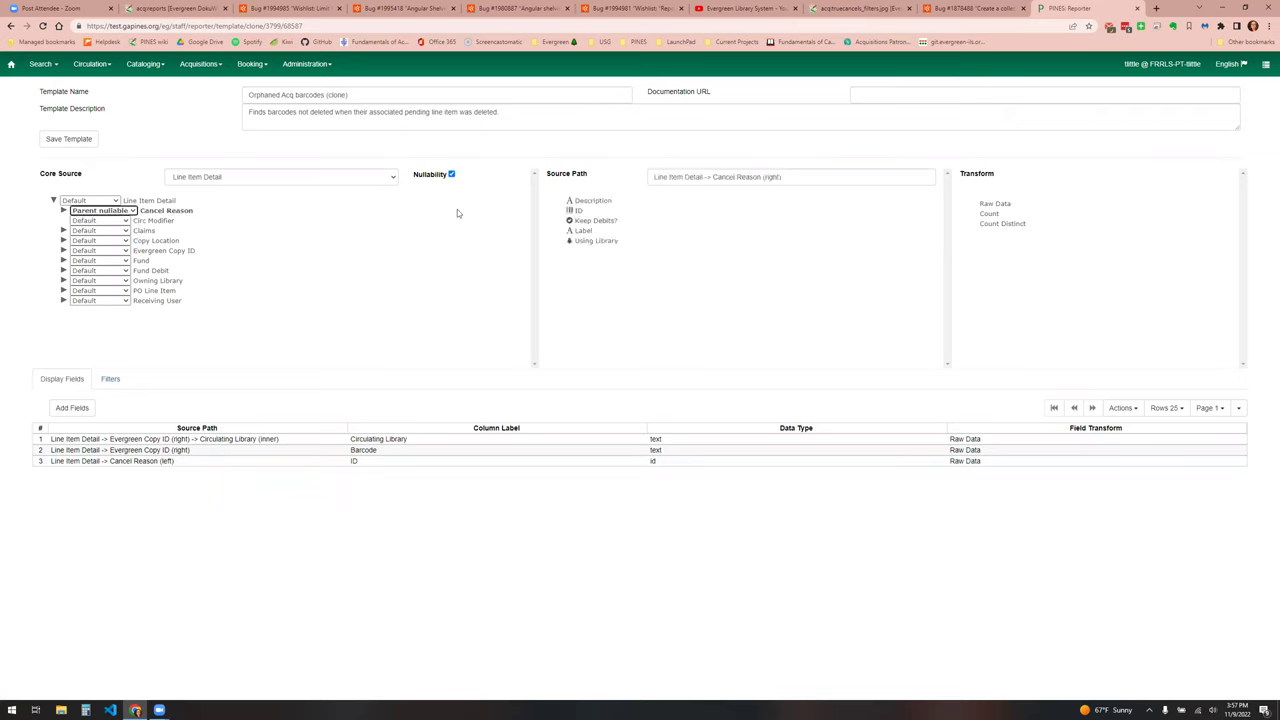
pyautogui.click(577, 212)
pyautogui.click(80, 410)
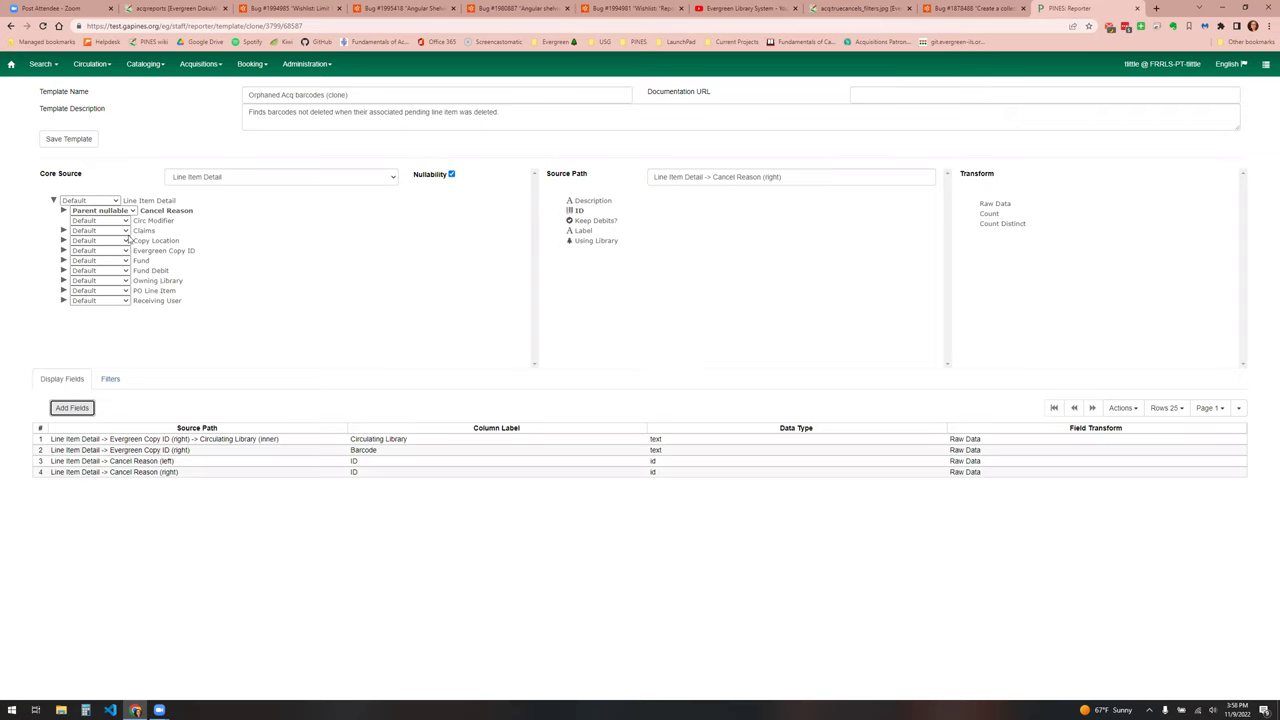
# Set Copy Location to None nullable and its Copies link to Parent nullable, keeping Cancel Reason parent nullable.
pyautogui.click(63, 241)
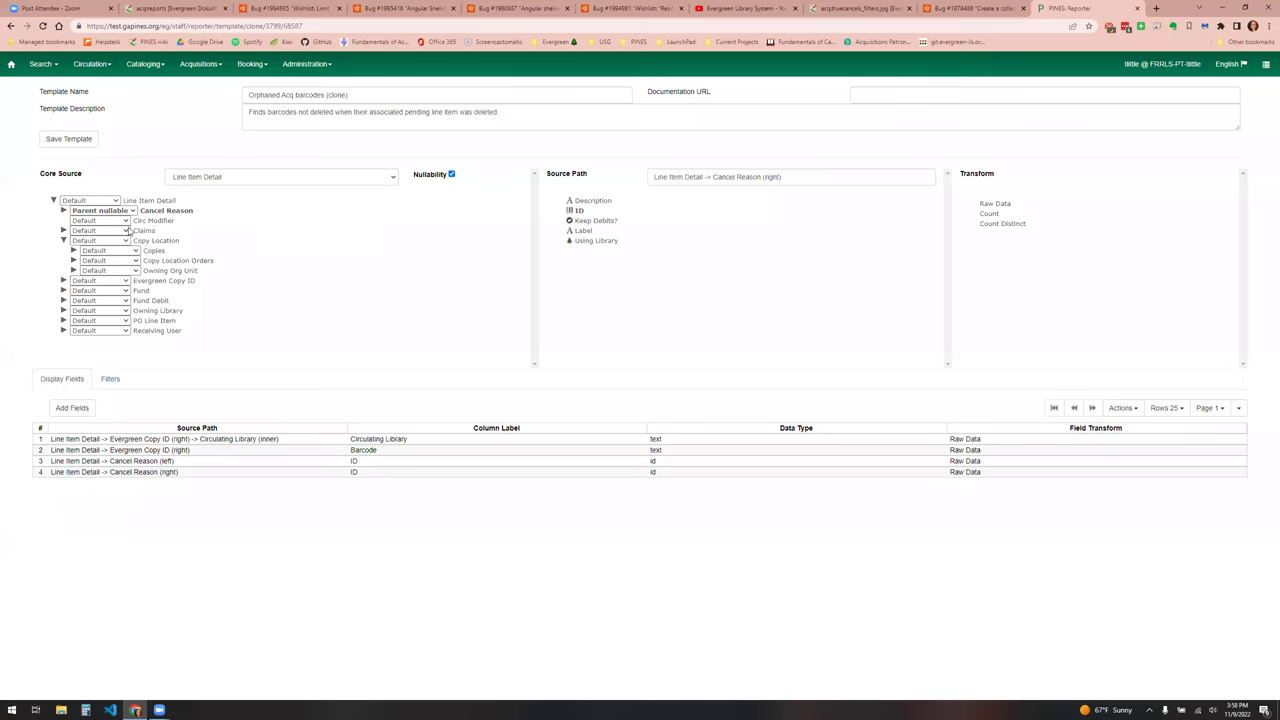
pyautogui.click(130, 212)
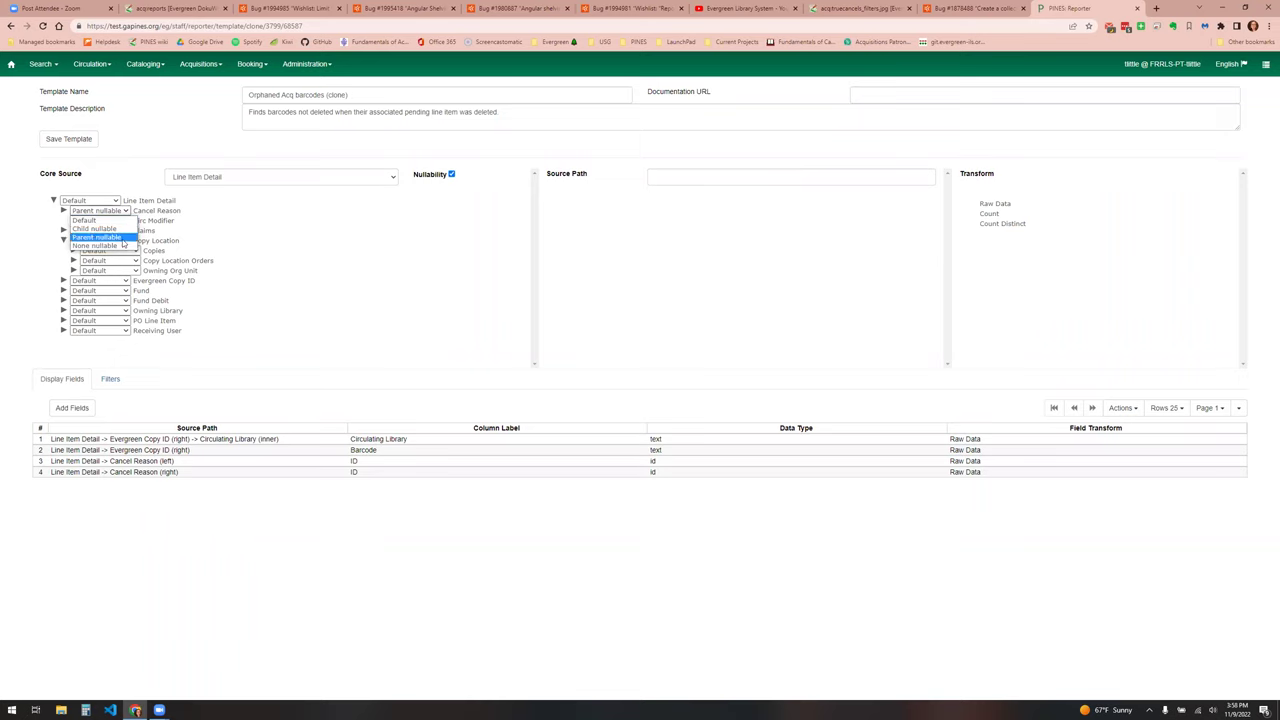
pyautogui.click(112, 237)
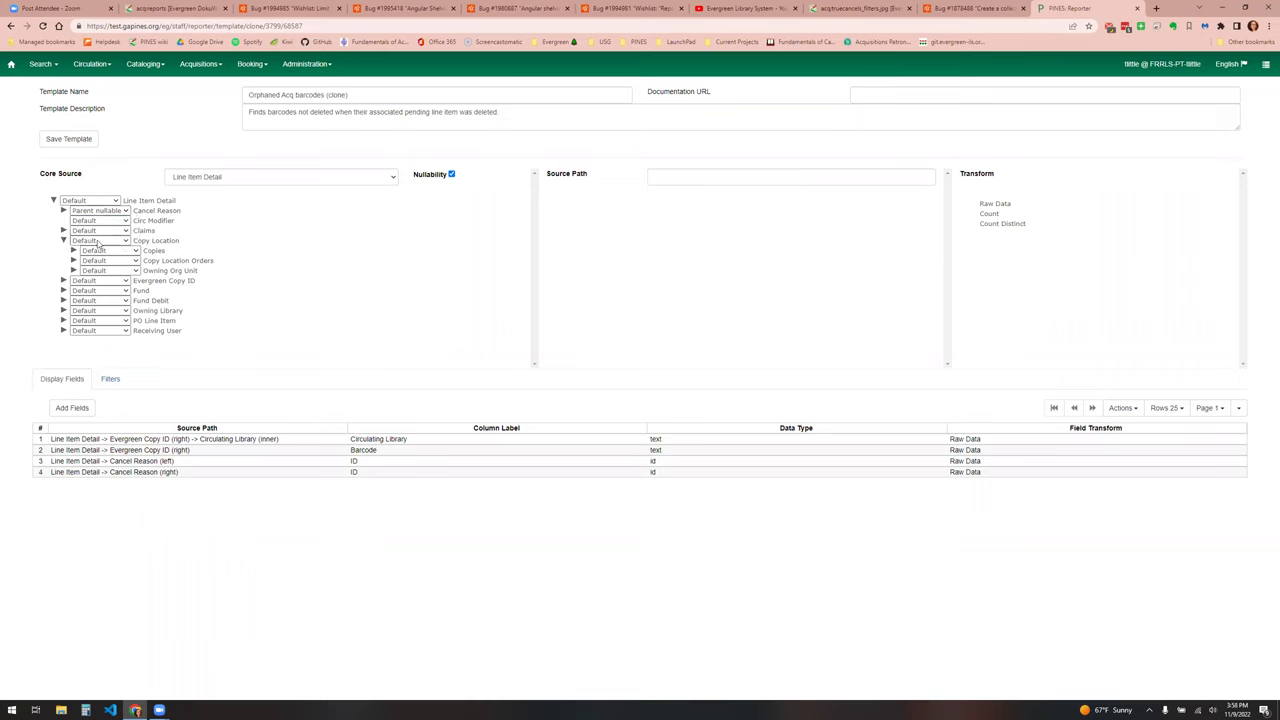
pyautogui.click(130, 242)
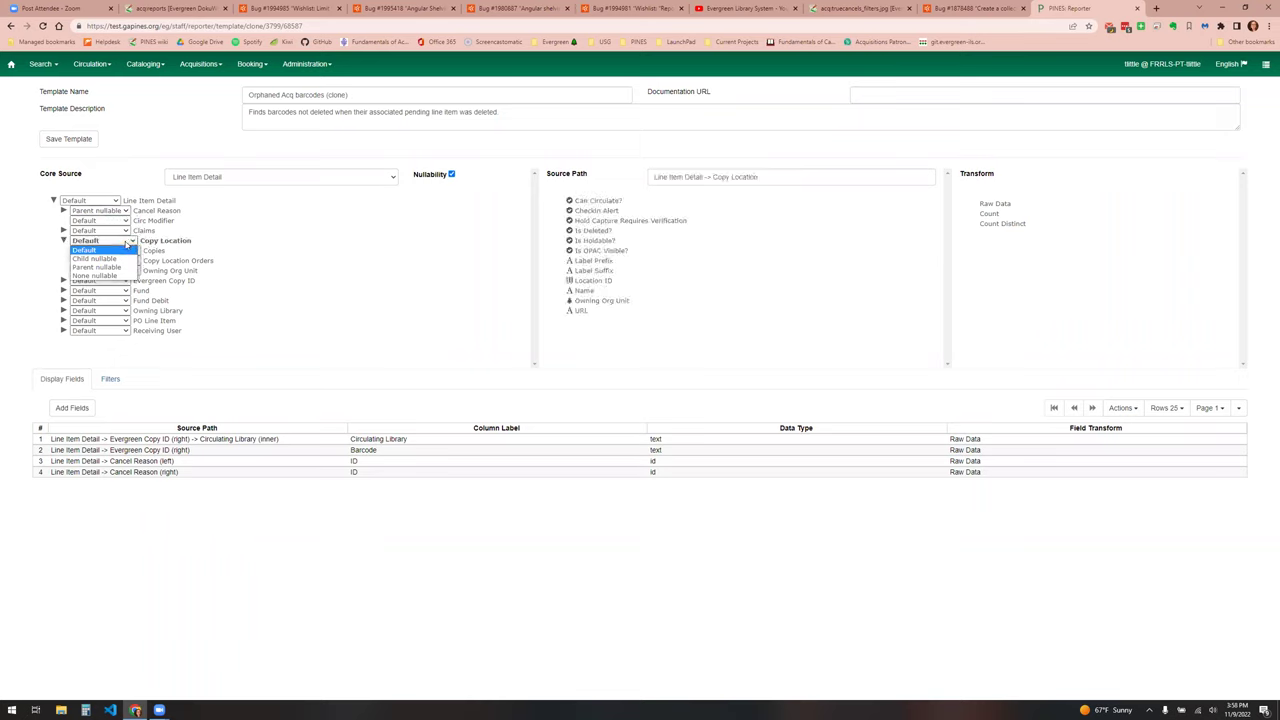
pyautogui.click(112, 276)
pyautogui.click(147, 243)
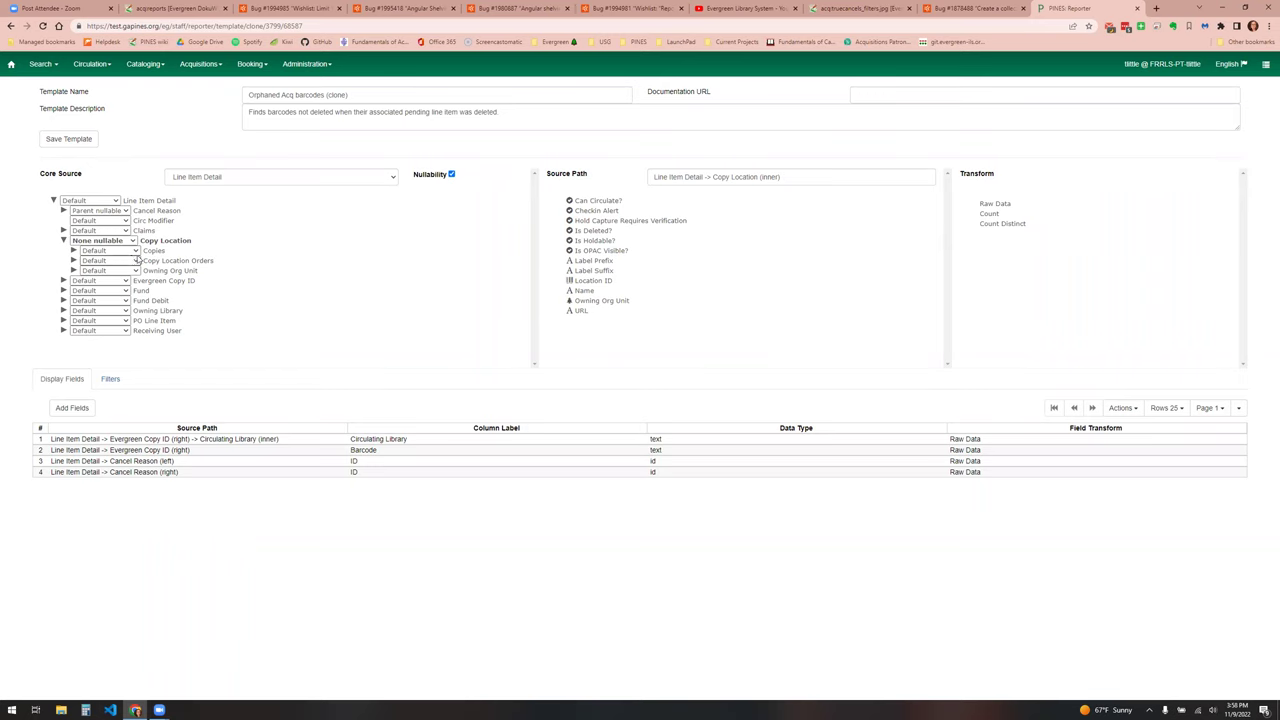
pyautogui.click(101, 251)
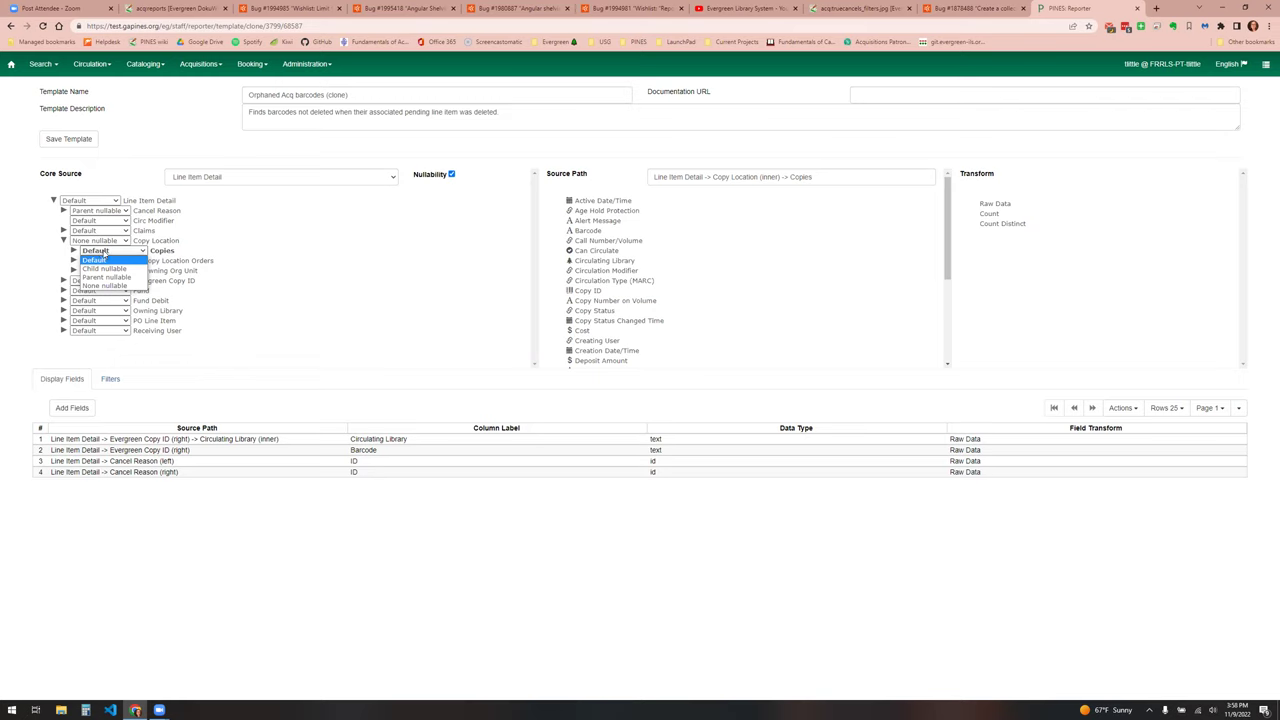
pyautogui.click(105, 277)
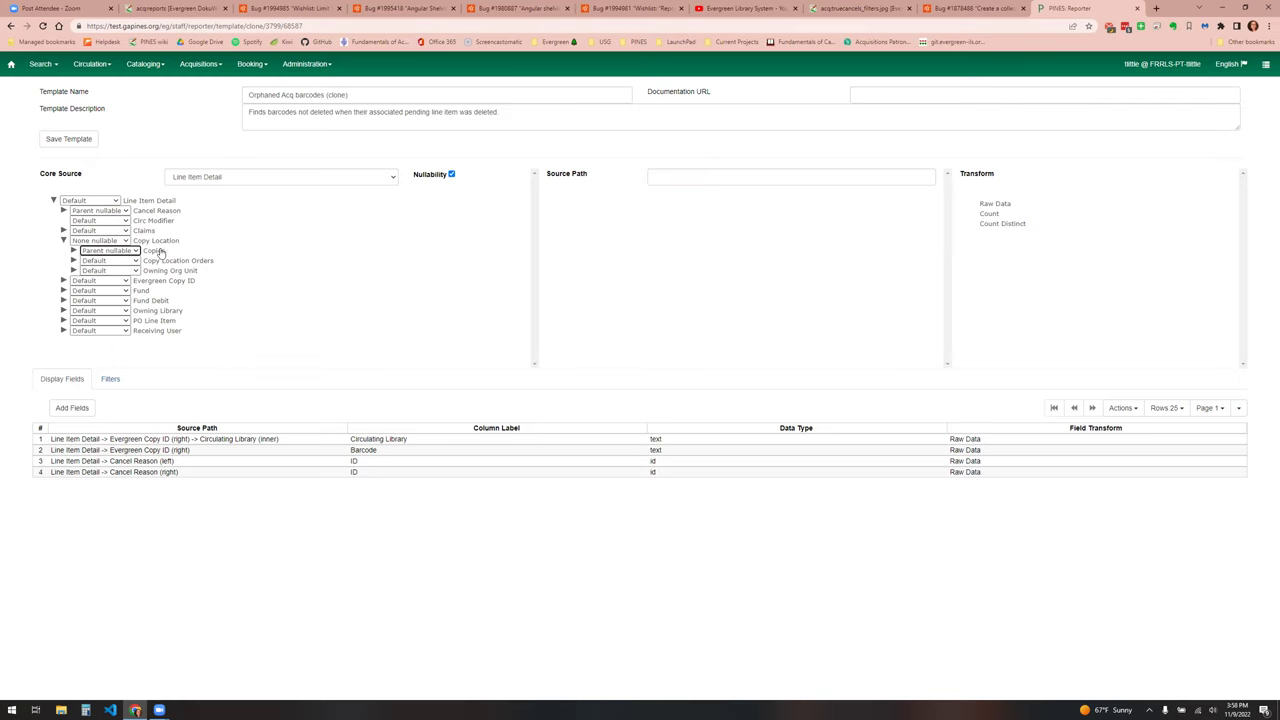
pyautogui.click(158, 251)
pyautogui.click(64, 412)
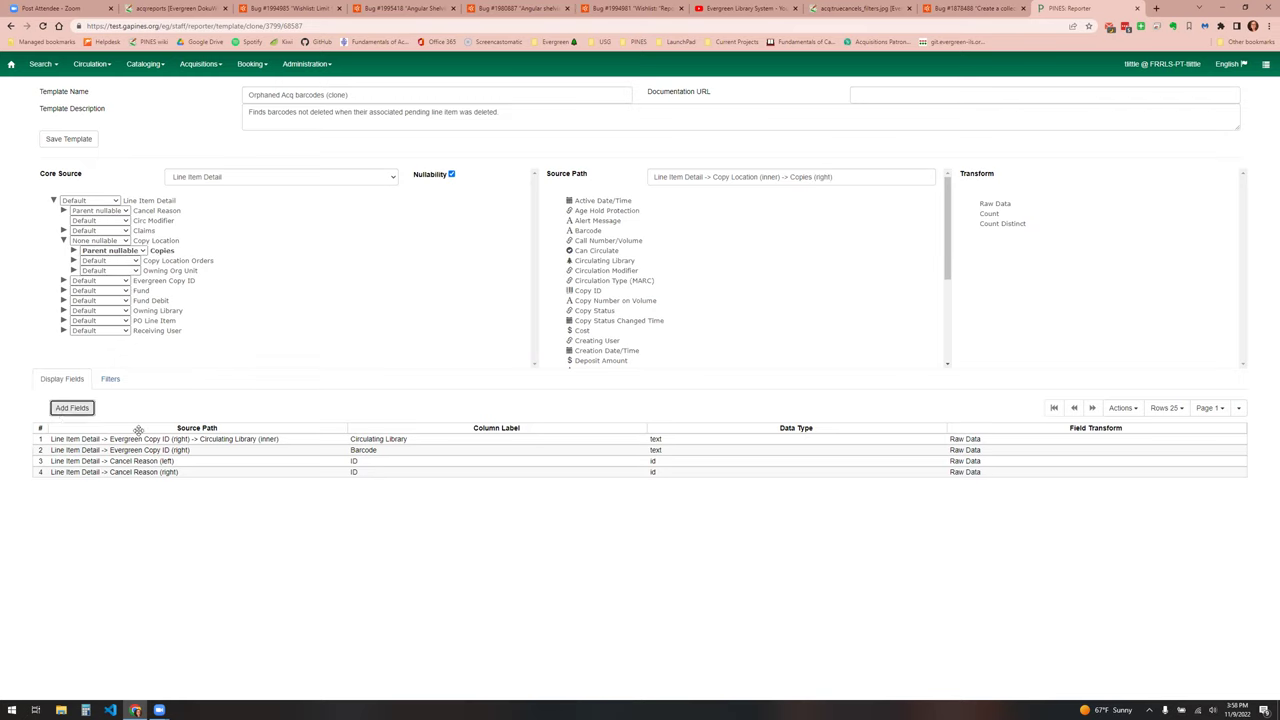
# Remove all four display fields: Circulating Library, Barcode and both Cancel Reason IDs.
pyautogui.rightClick(213, 440)
pyautogui.click(250, 512)
pyautogui.rightClick(204, 440)
pyautogui.click(222, 513)
pyautogui.rightClick(192, 441)
pyautogui.click(220, 513)
pyautogui.rightClick(194, 442)
pyautogui.click(222, 513)
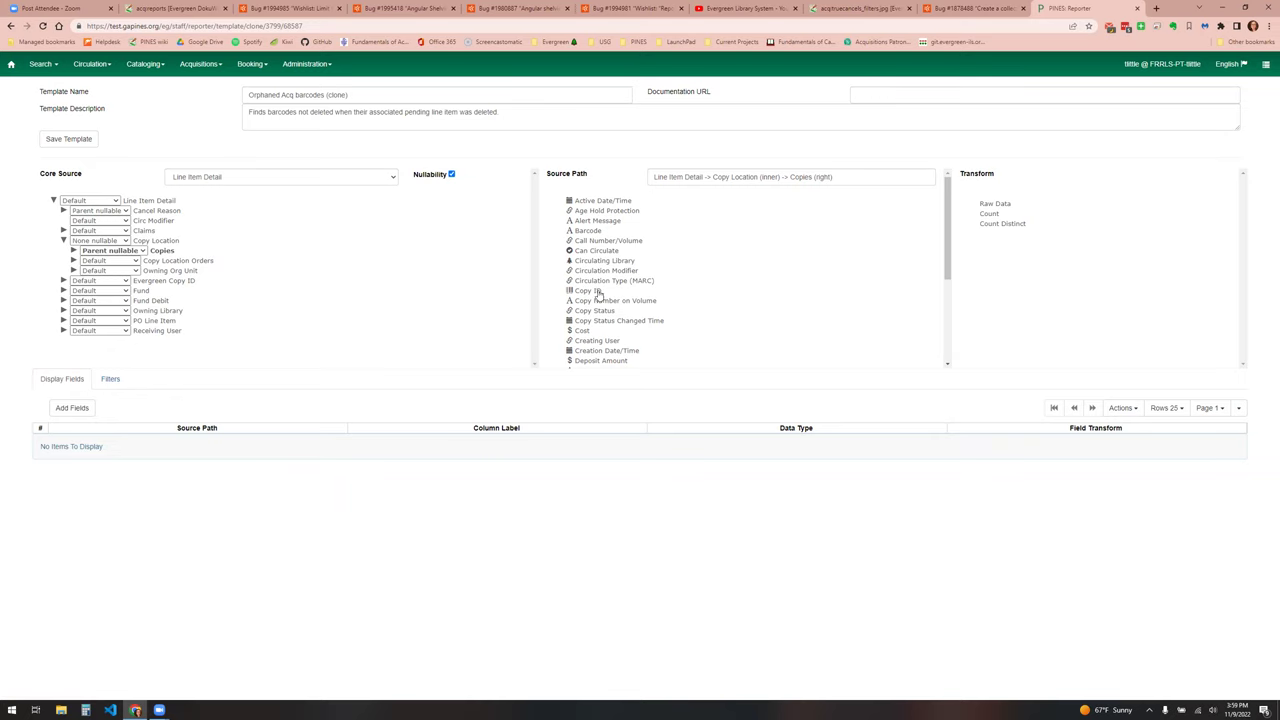
# Add Copies' Active Date/Time as the only display field.
pyautogui.click(594, 231)
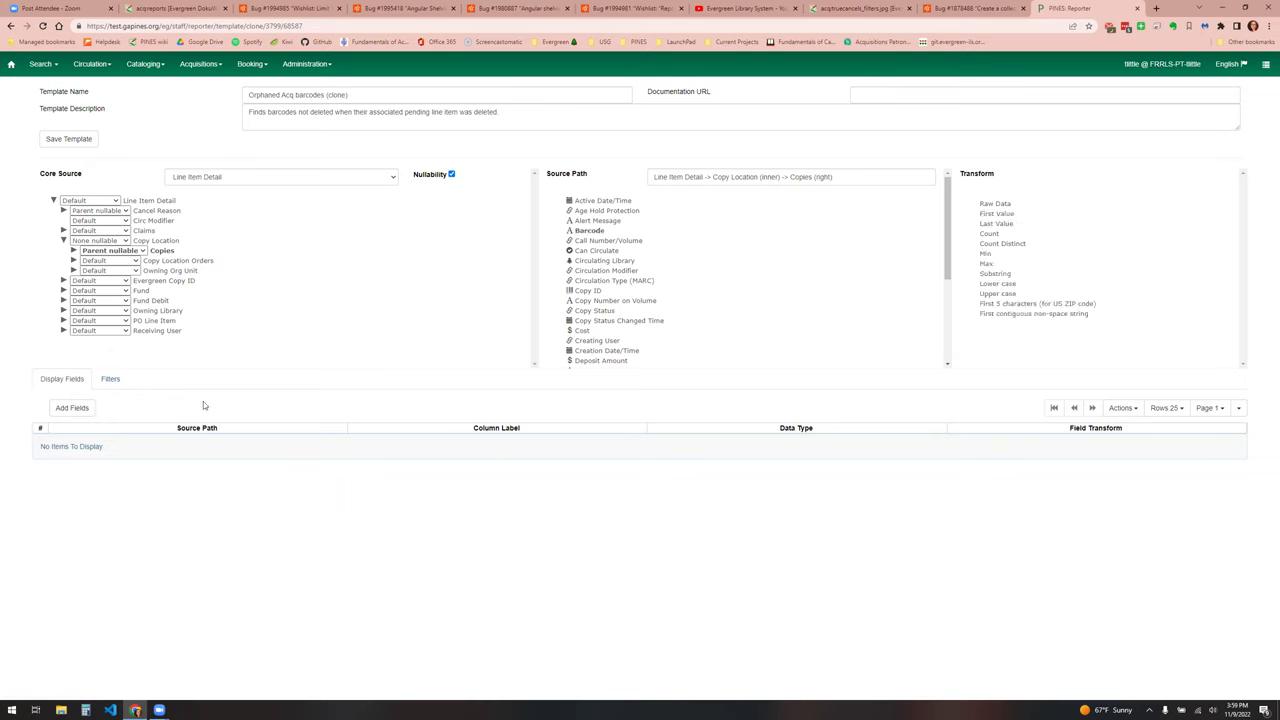
pyautogui.click(607, 204)
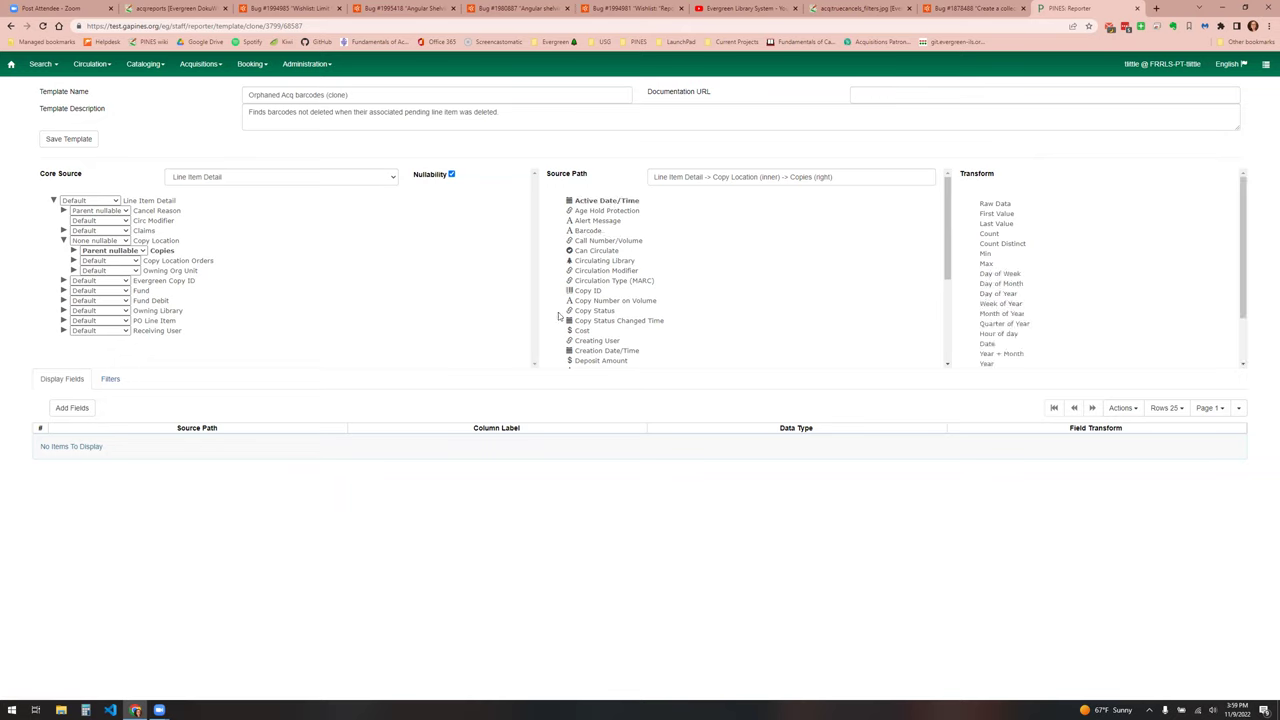
pyautogui.click(72, 408)
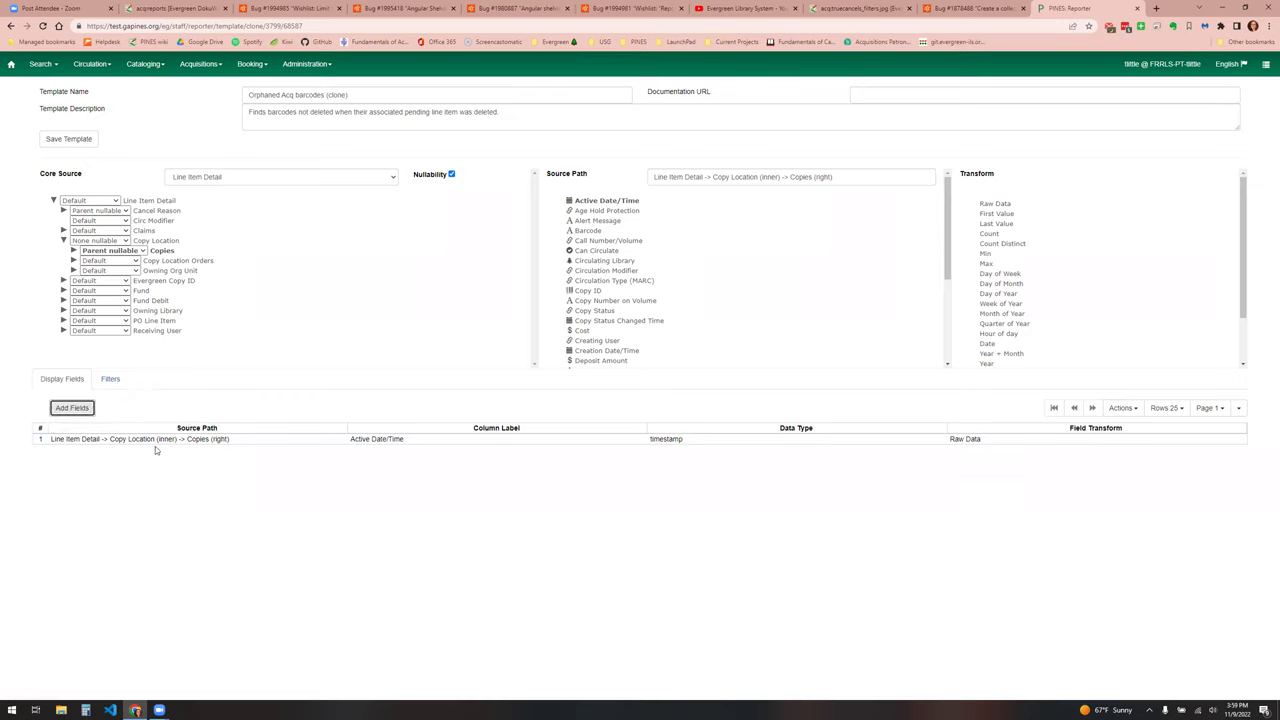
pyautogui.moveTo(206, 446); pyautogui.dragTo(227, 444)
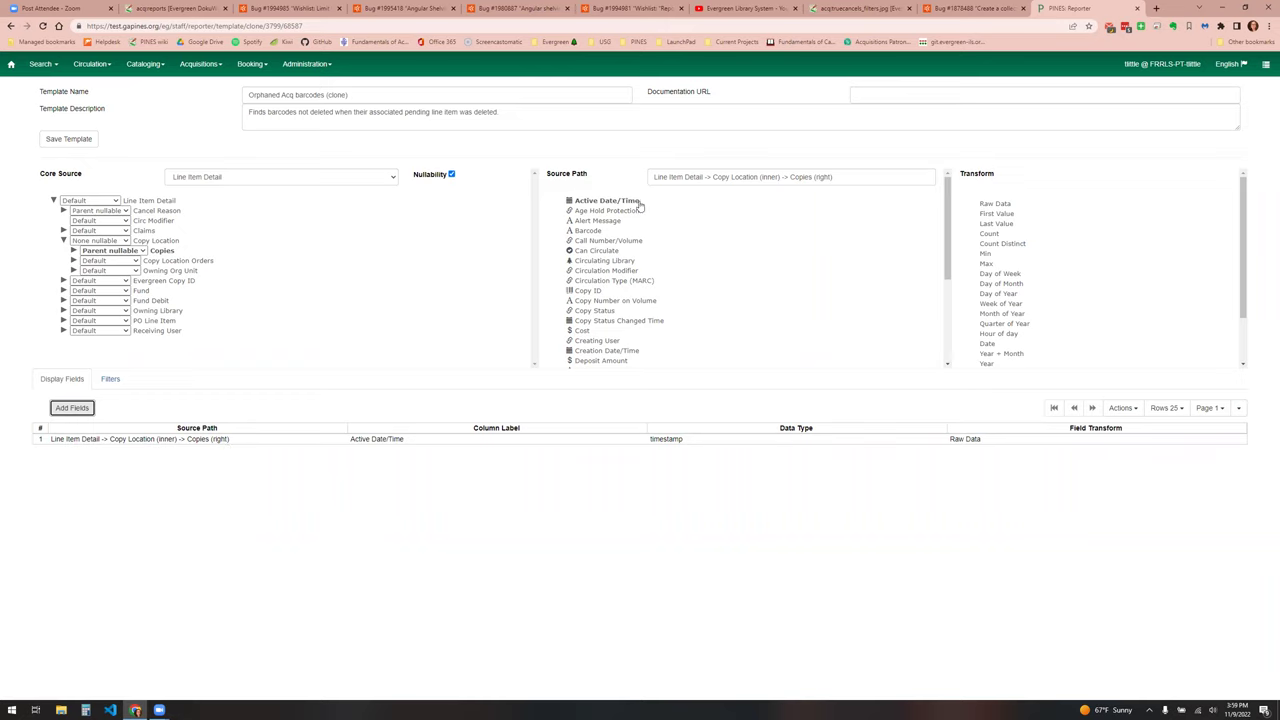